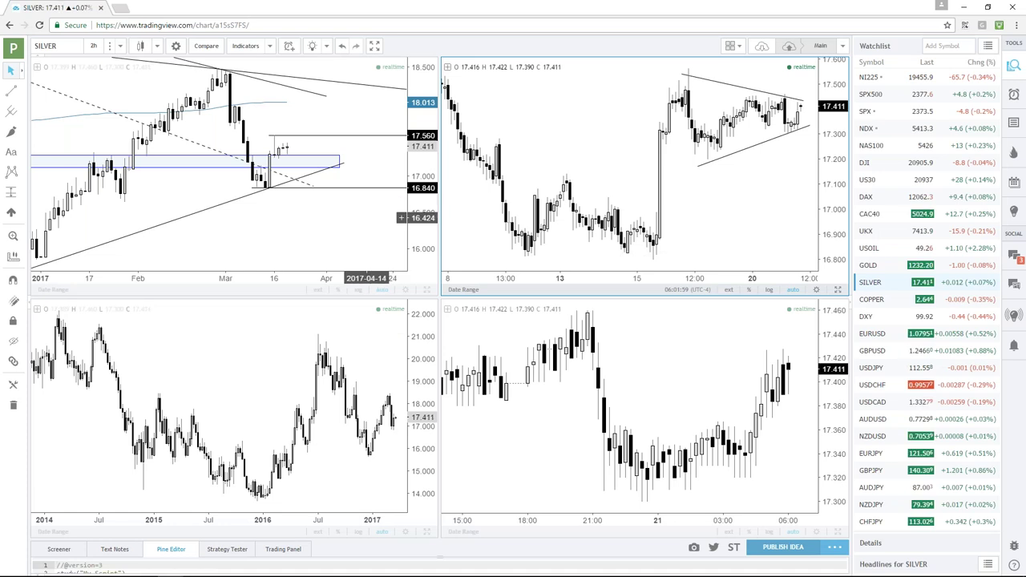
# Maximize the top-left SILVER daily chart so it fills the whole layout
pyautogui.click(401, 218)
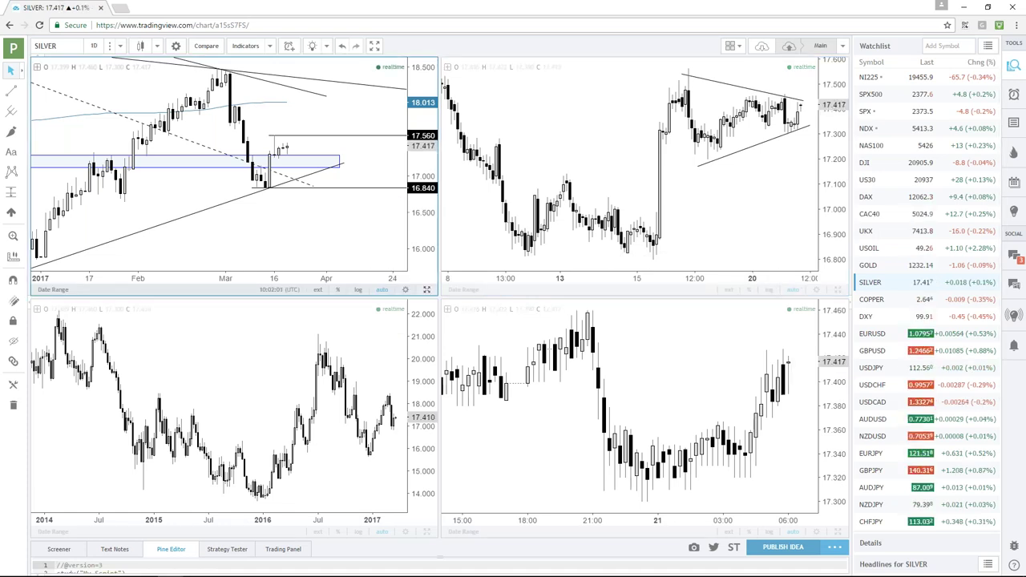
pyautogui.hotkey('alt', 'Return')
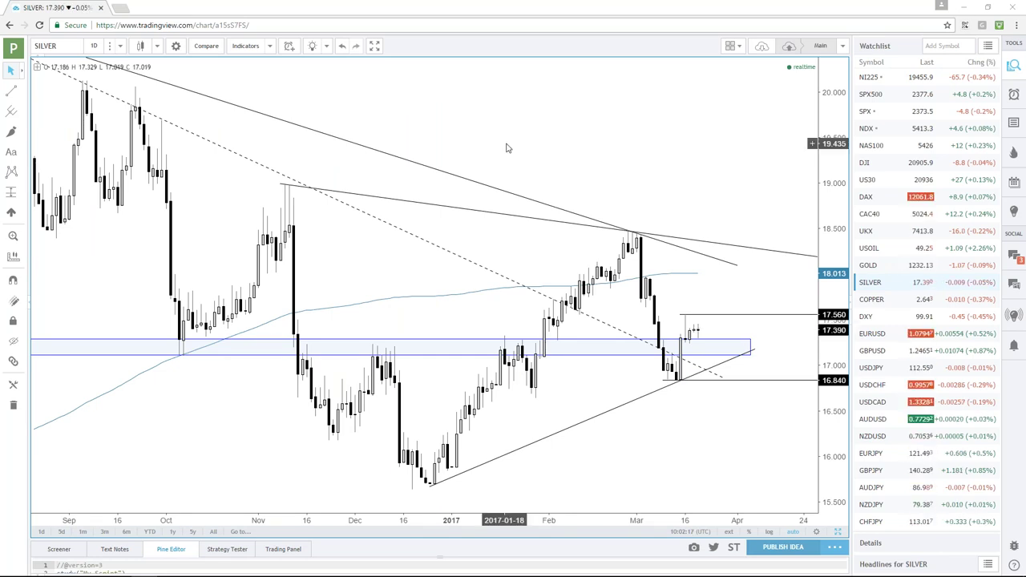
# Zoom the SILVER chart slightly, then load GOLD with its trendlines and 1217.33 support zone
pyautogui.scroll(1, 506, 151)
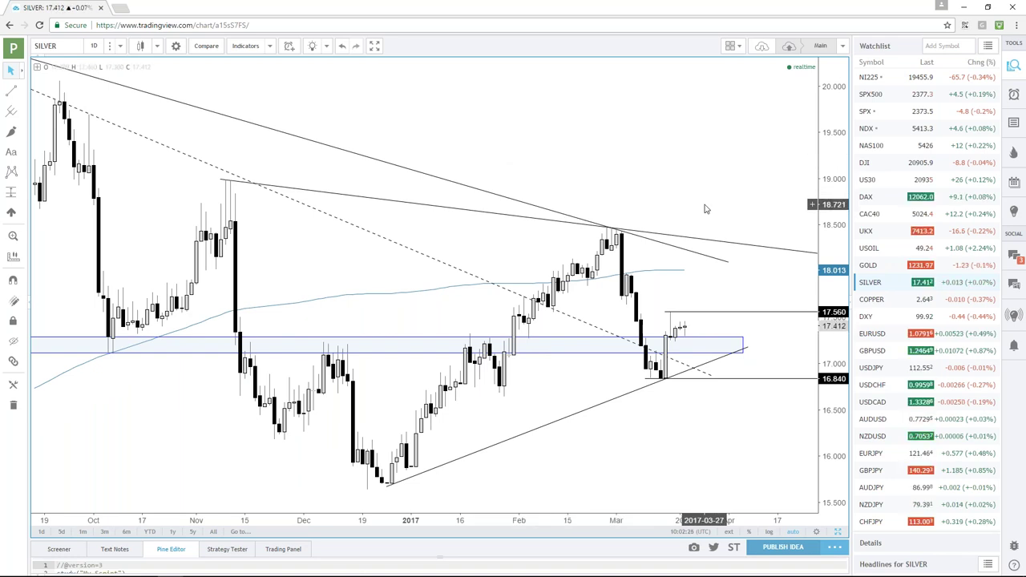
pyautogui.click(864, 264)
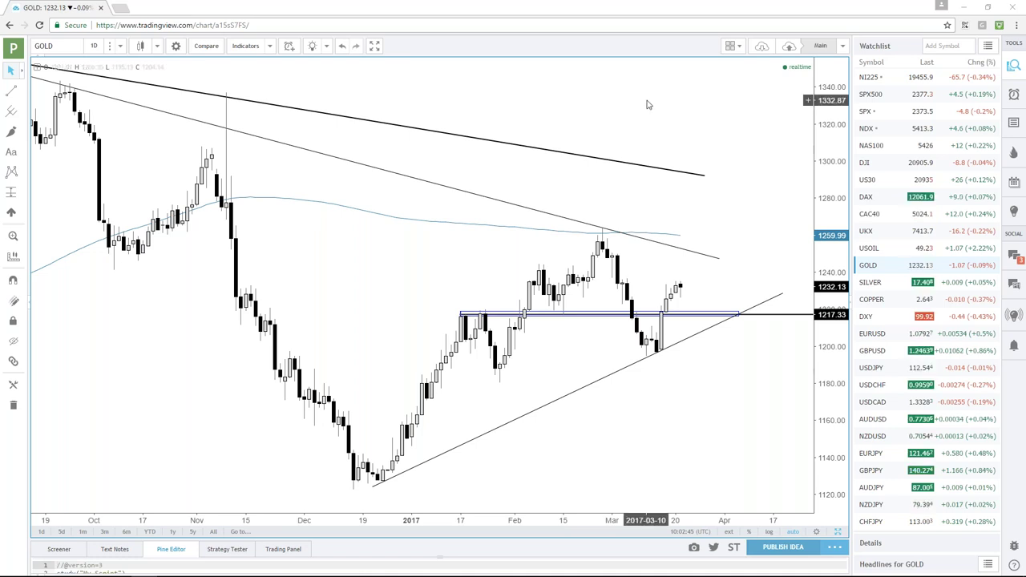
pyautogui.scroll(-1, 653, 117)
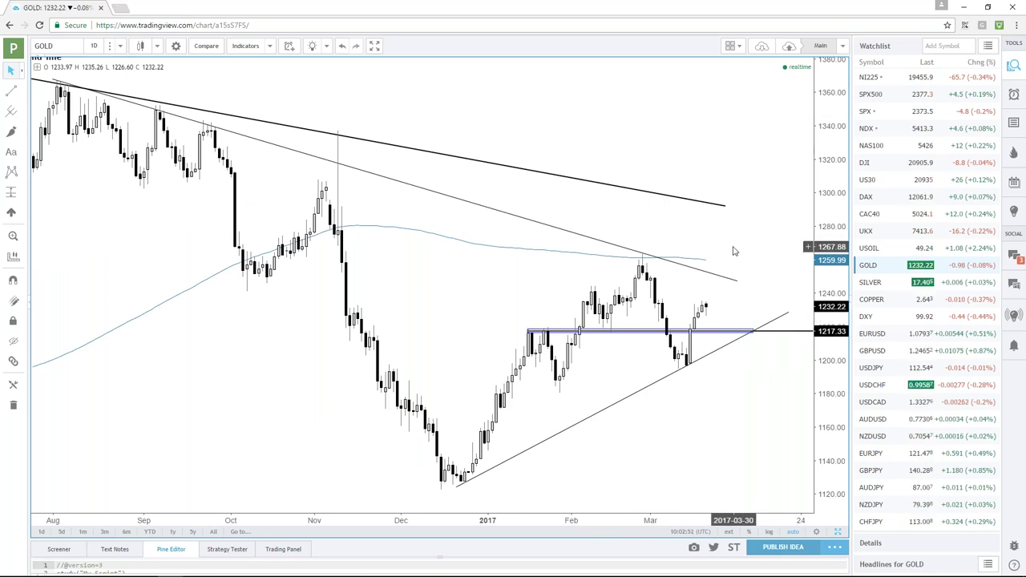
pyautogui.scroll(1, 732, 251)
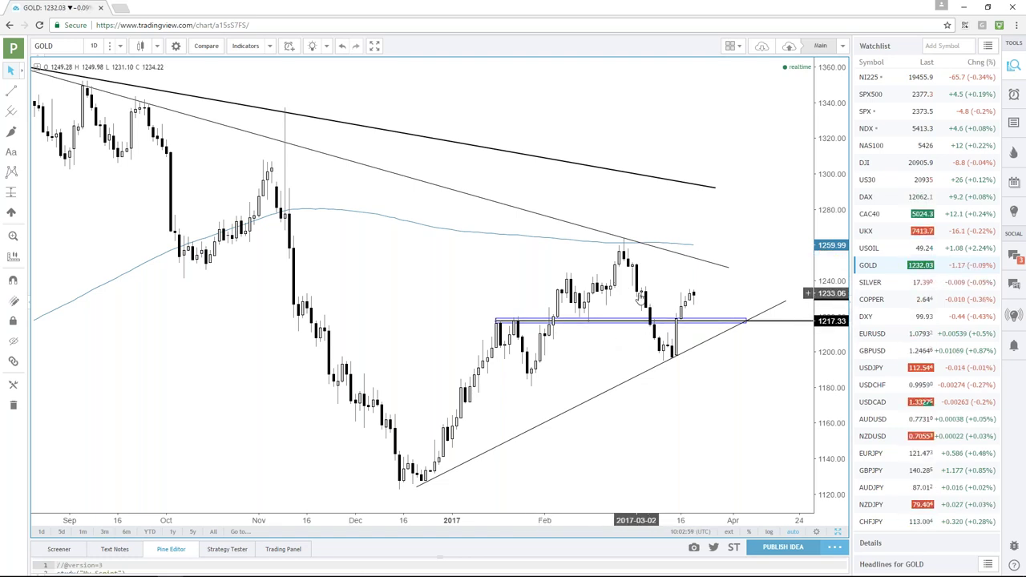
pyautogui.scroll(2, 689, 340)
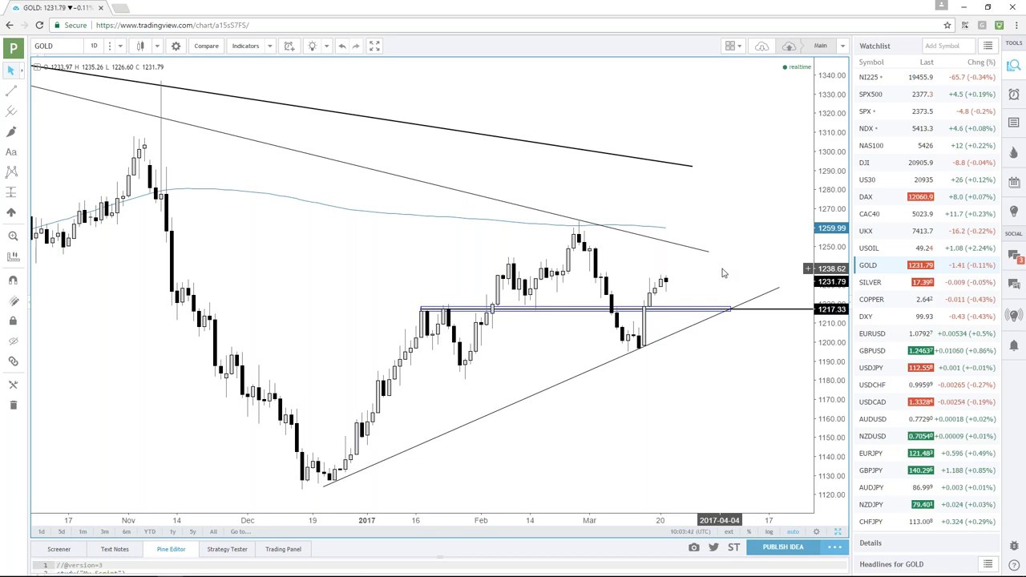
# Load the DXY chart from the watchlist and zoom out to show more history
pyautogui.click(865, 316)
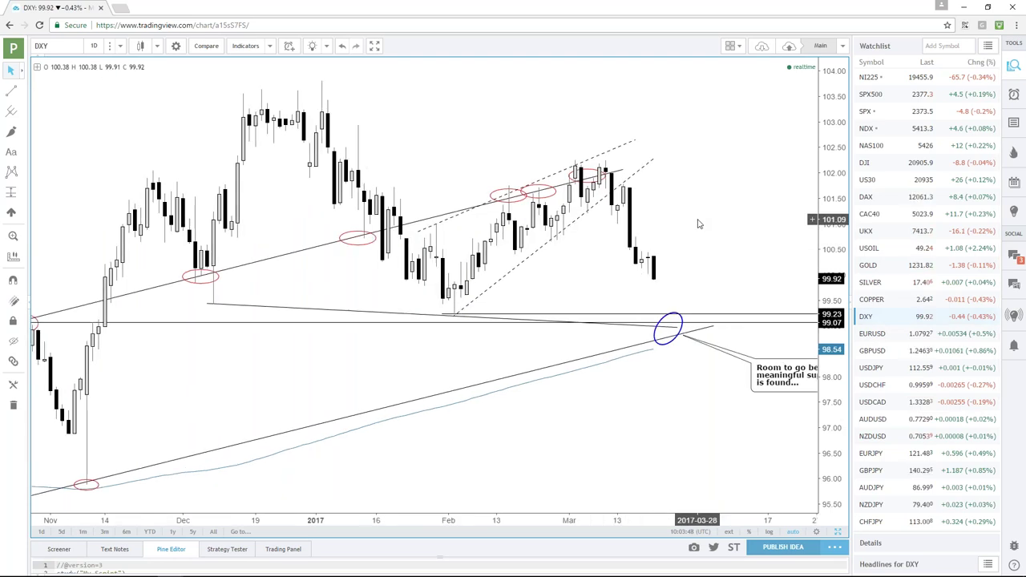
pyautogui.scroll(-2, 705, 244)
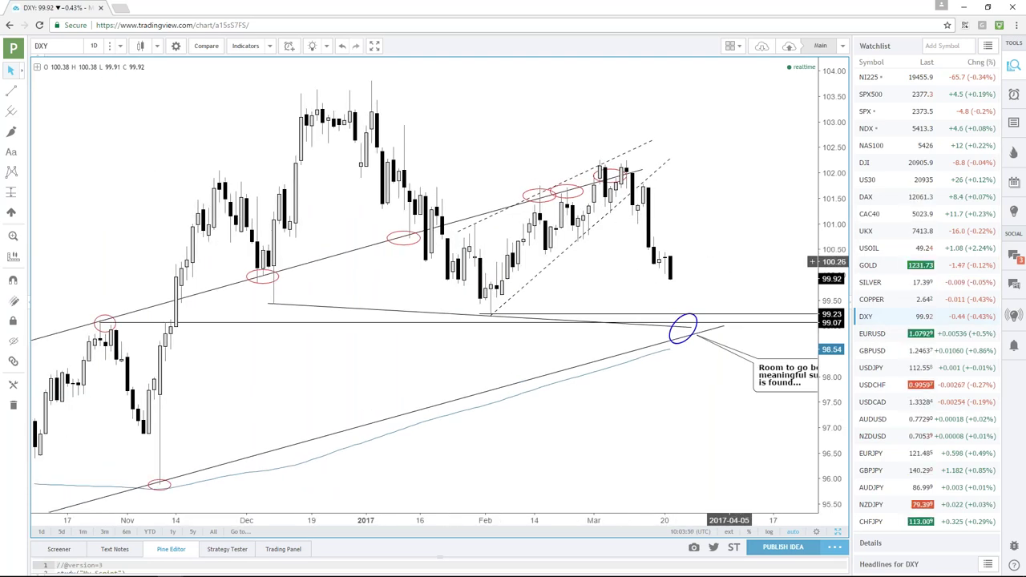
pyautogui.scroll(-1, 716, 261)
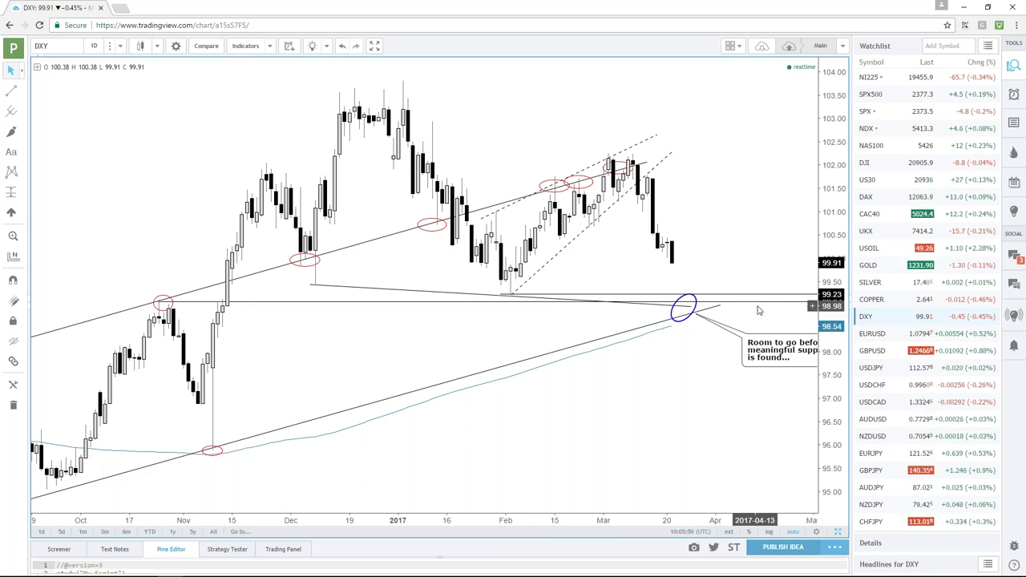
# Switch to GOLD, zoom out to select the thin 2011 falling trendline, then zoom back in
pyautogui.click(866, 269)
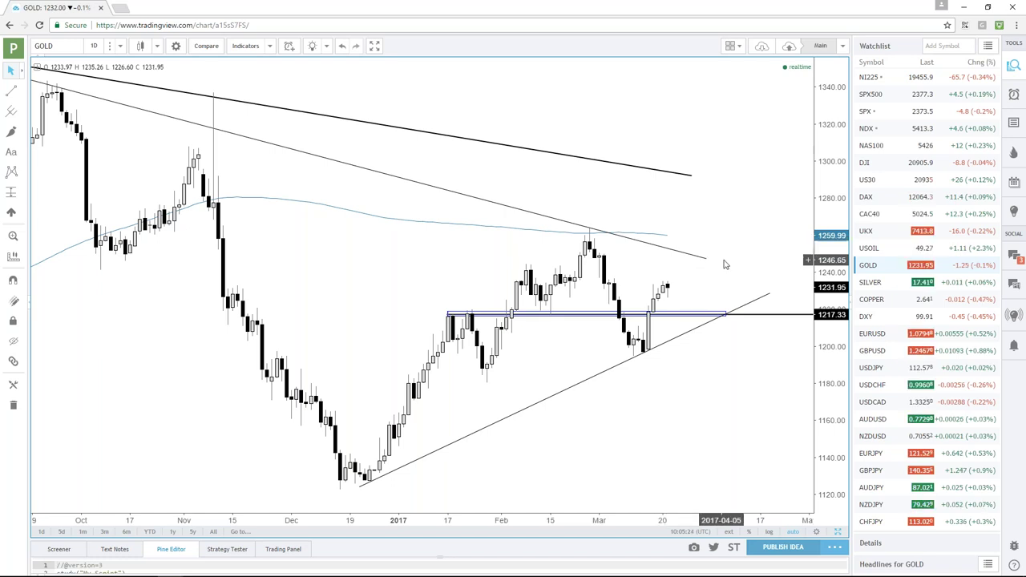
pyautogui.scroll(-1, 721, 263)
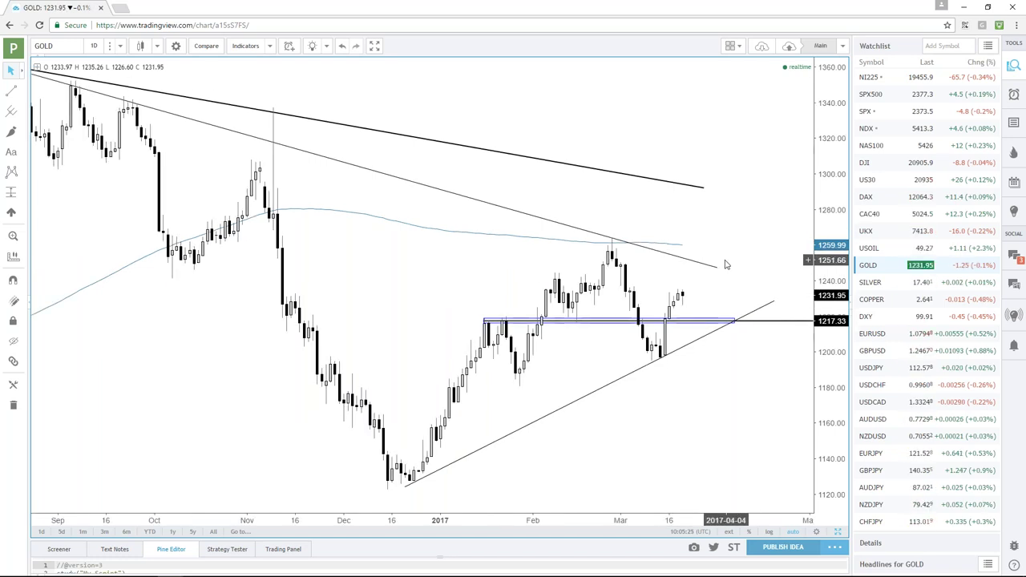
pyautogui.scroll(-1, 725, 265)
pyautogui.scroll(-1, 725, 265)
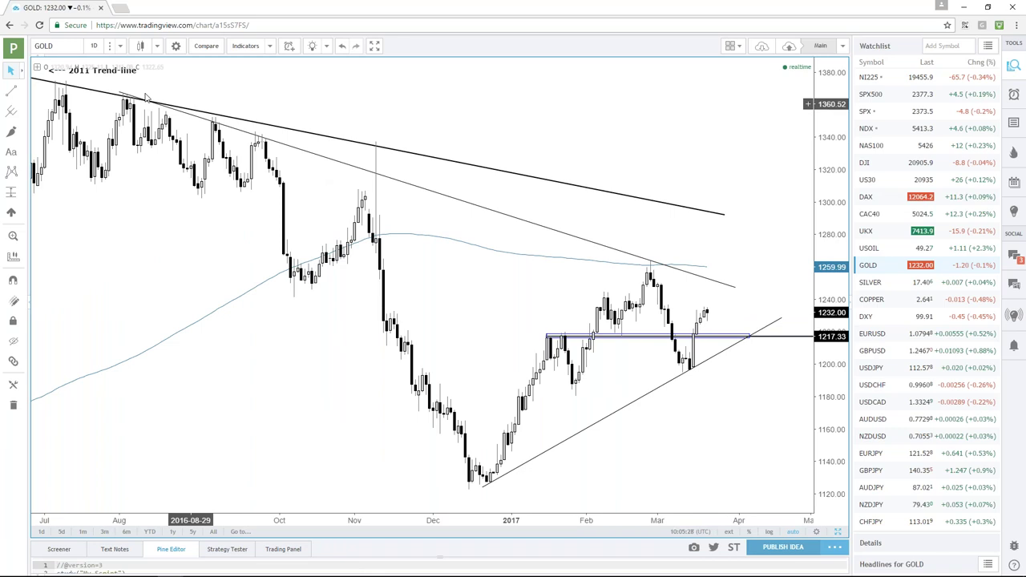
pyautogui.click(119, 93)
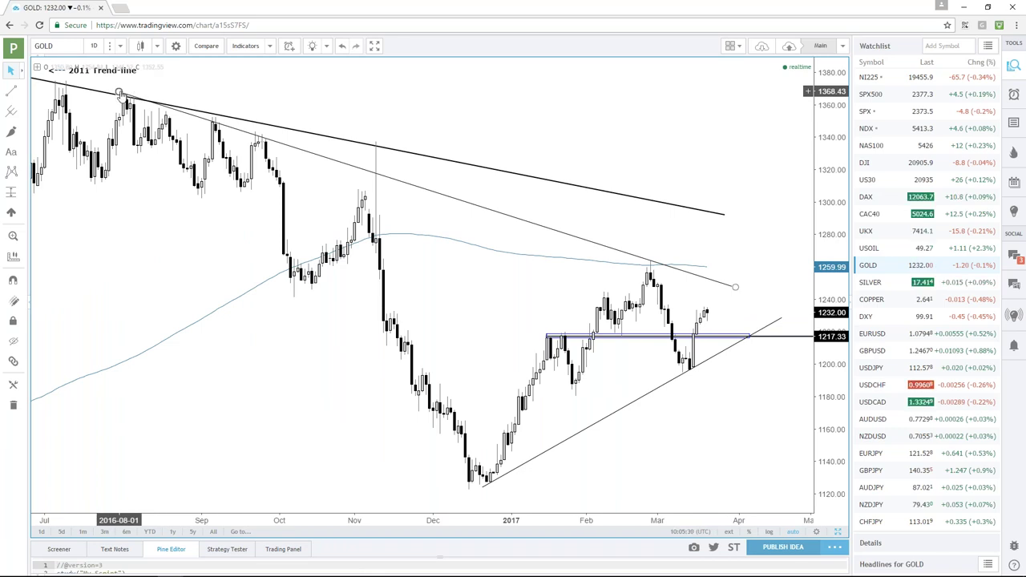
pyautogui.scroll(1, 646, 226)
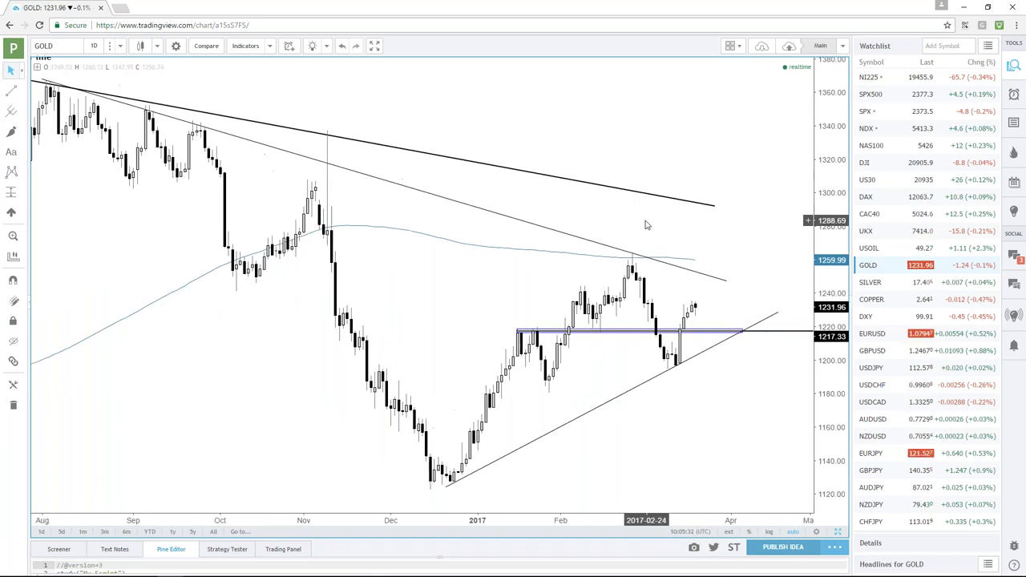
pyautogui.scroll(1, 646, 225)
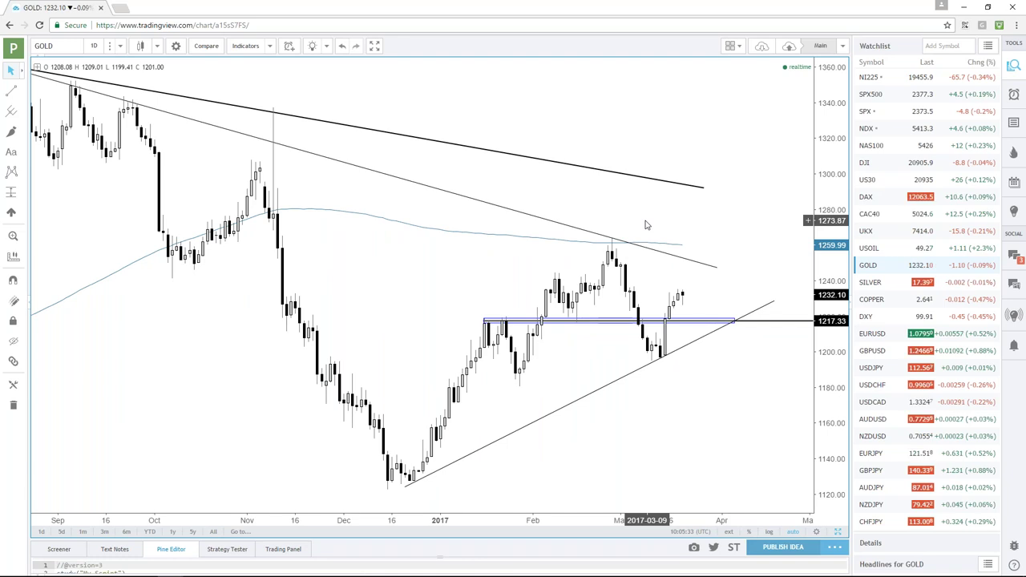
pyautogui.scroll(1, 725, 222)
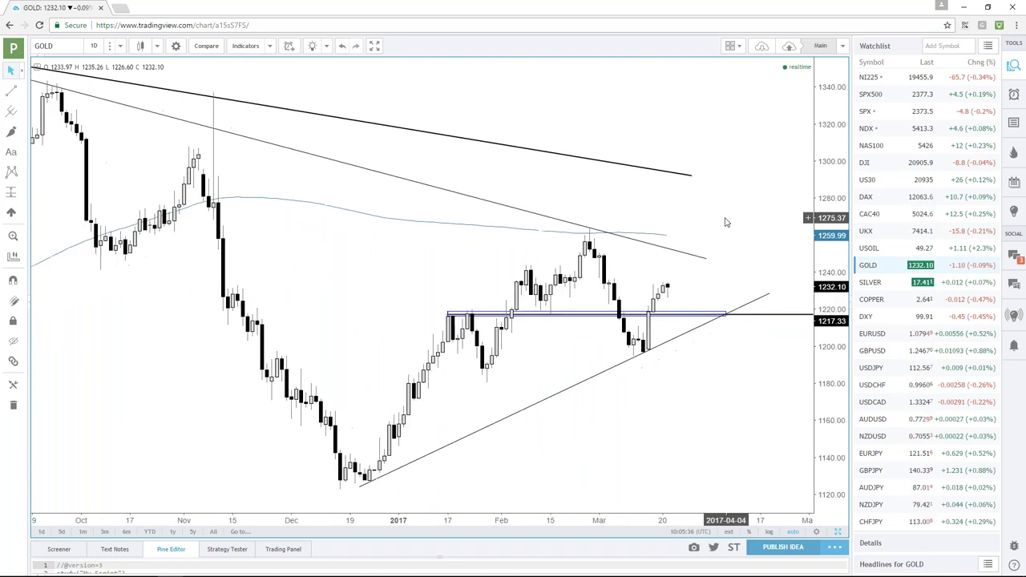
pyautogui.scroll(1, 725, 222)
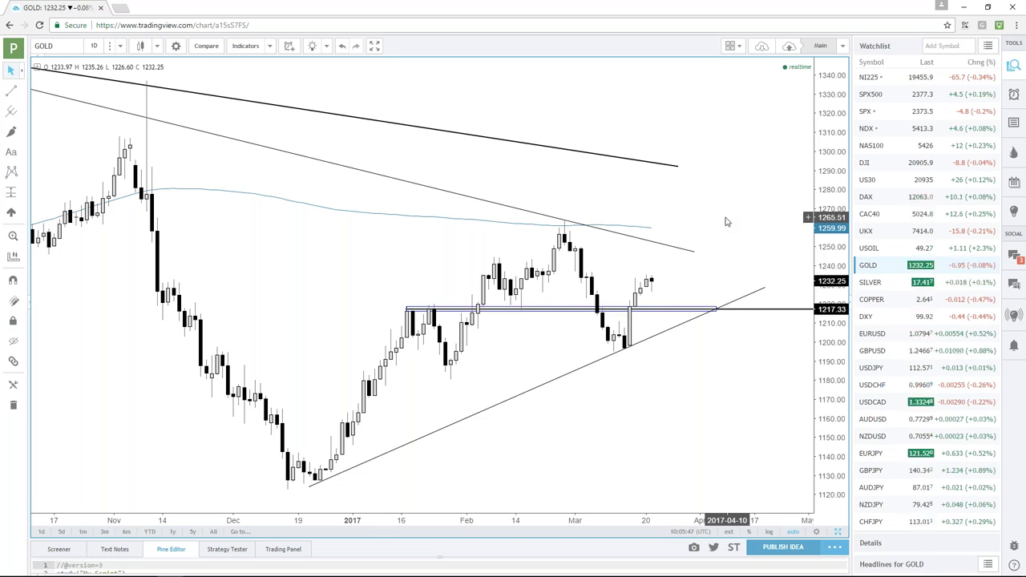
pyautogui.scroll(-3, 726, 222)
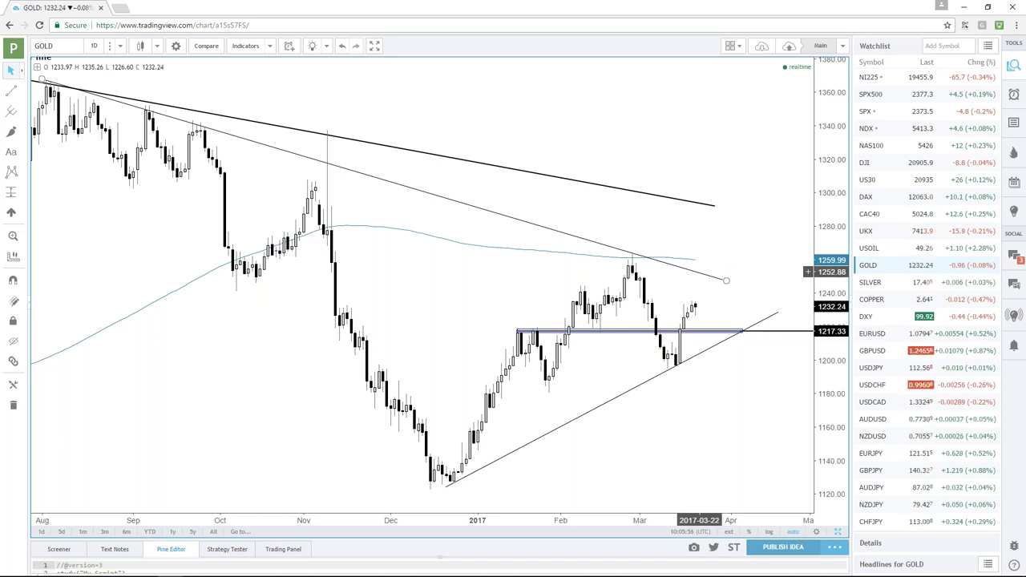
# Draw a red ellipse where GOLD price meets its falling trendline, then load the SILVER chart
pyautogui.click(23, 132)
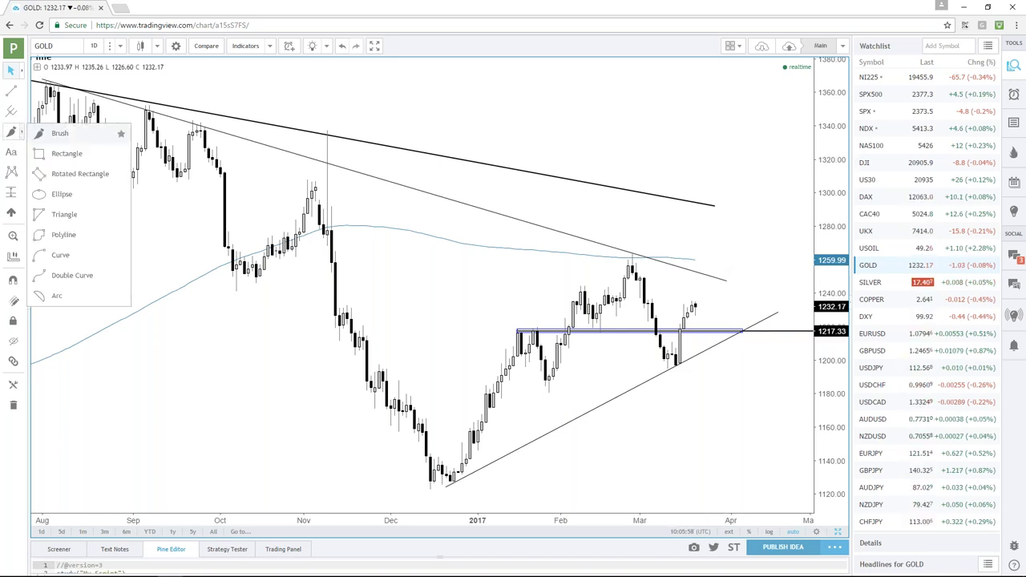
pyautogui.click(62, 194)
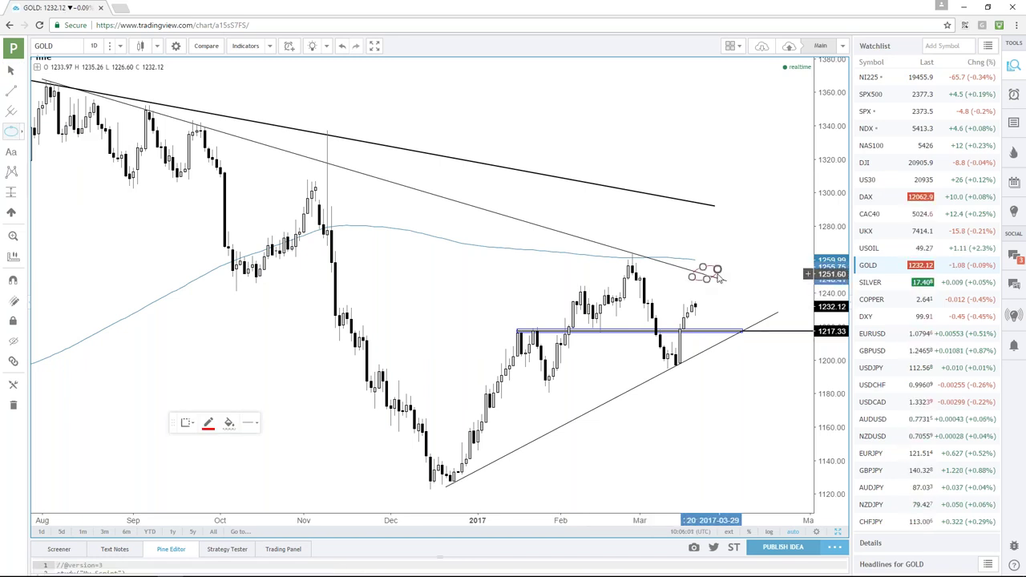
pyautogui.click(707, 283)
pyautogui.click(692, 279)
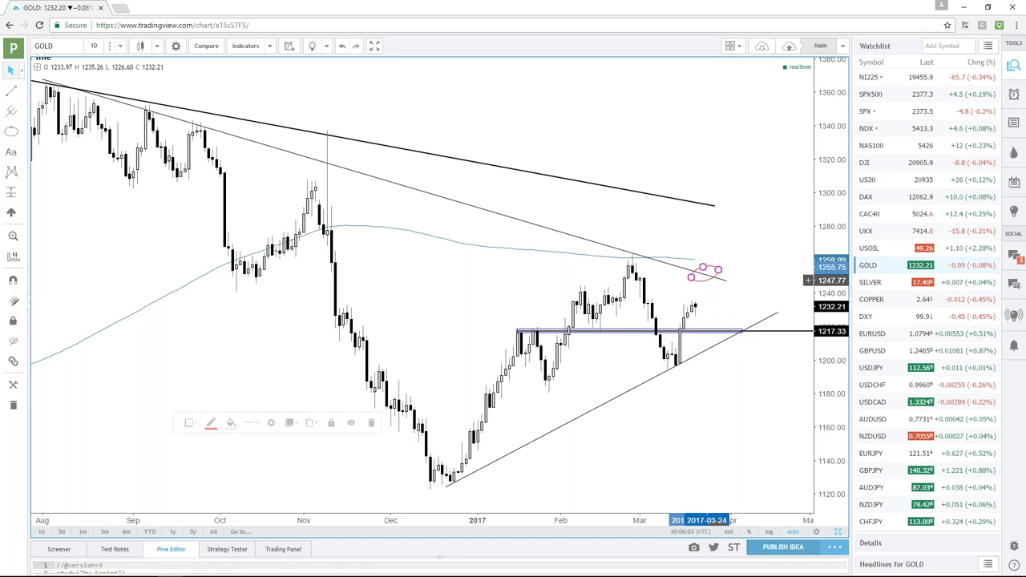
pyautogui.click(716, 233)
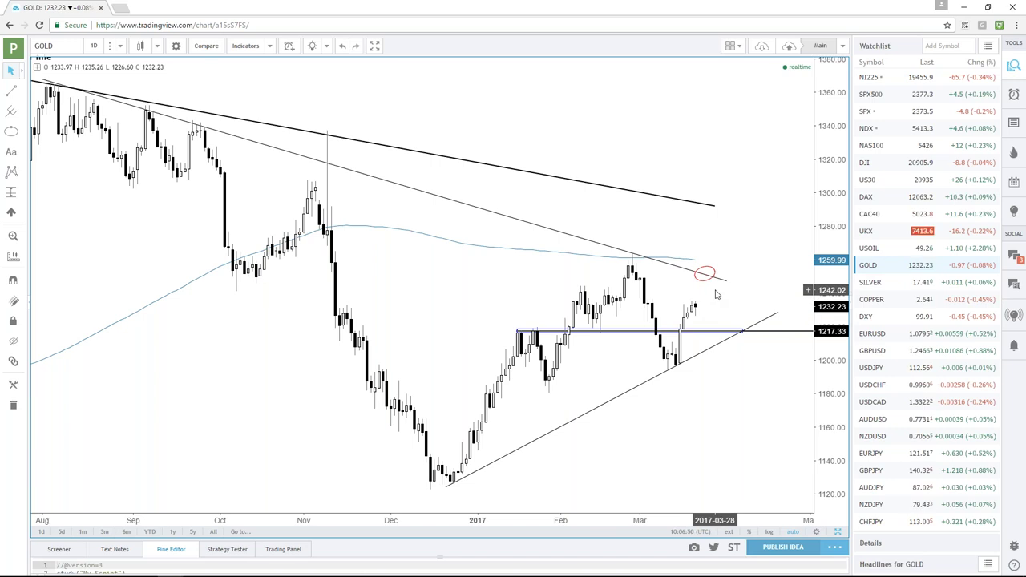
pyautogui.click(869, 283)
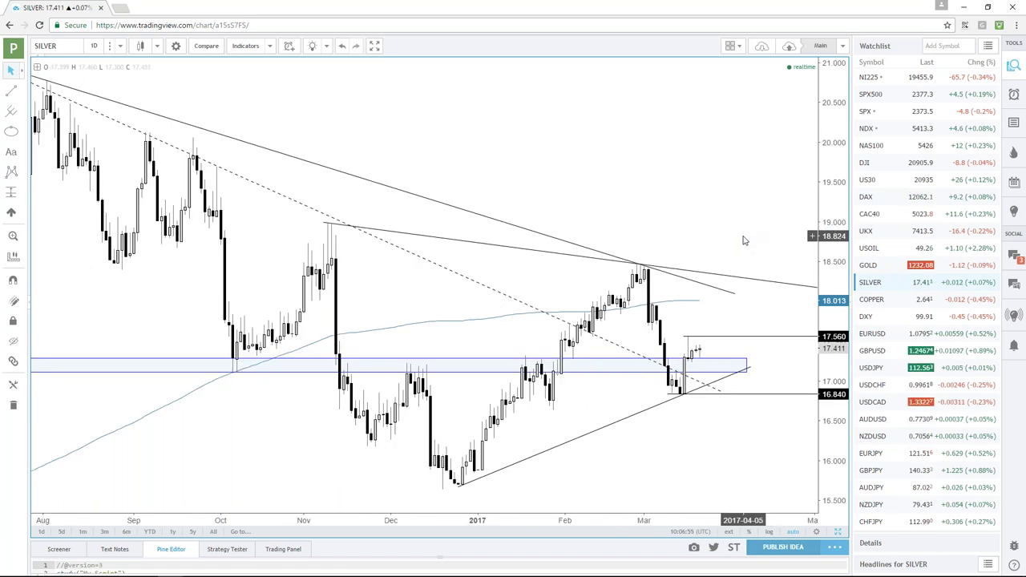
# Zoom the single SILVER daily chart, then restore the four-pane 2x2 SILVER layout
pyautogui.scroll(-1, 741, 238)
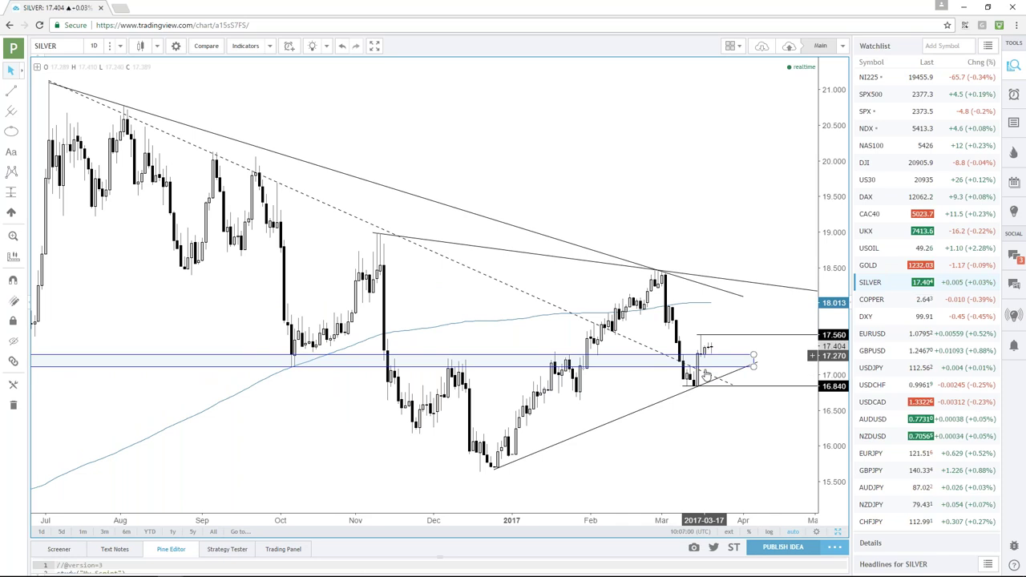
pyautogui.scroll(-1, 433, 337)
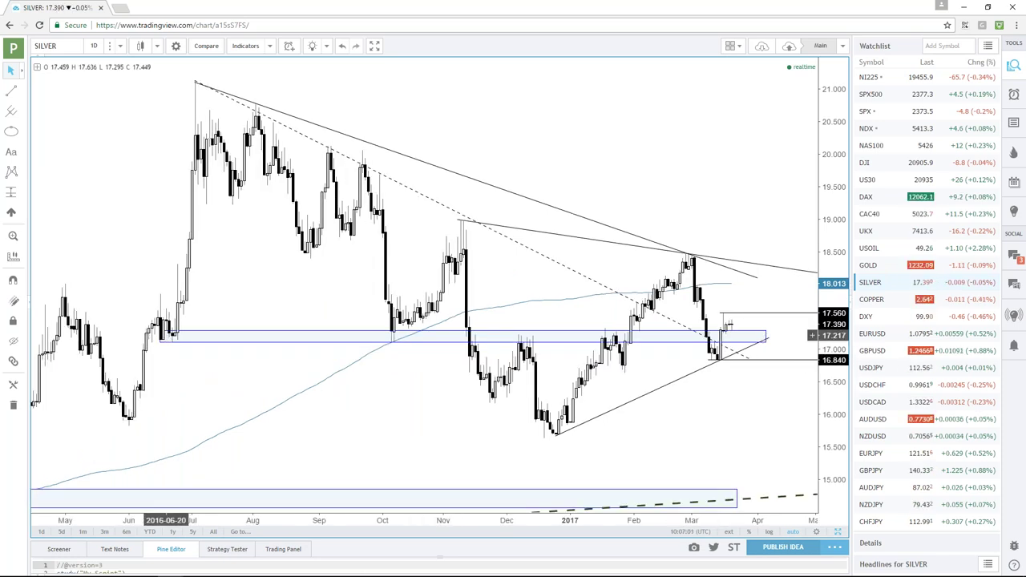
pyautogui.scroll(2, 684, 225)
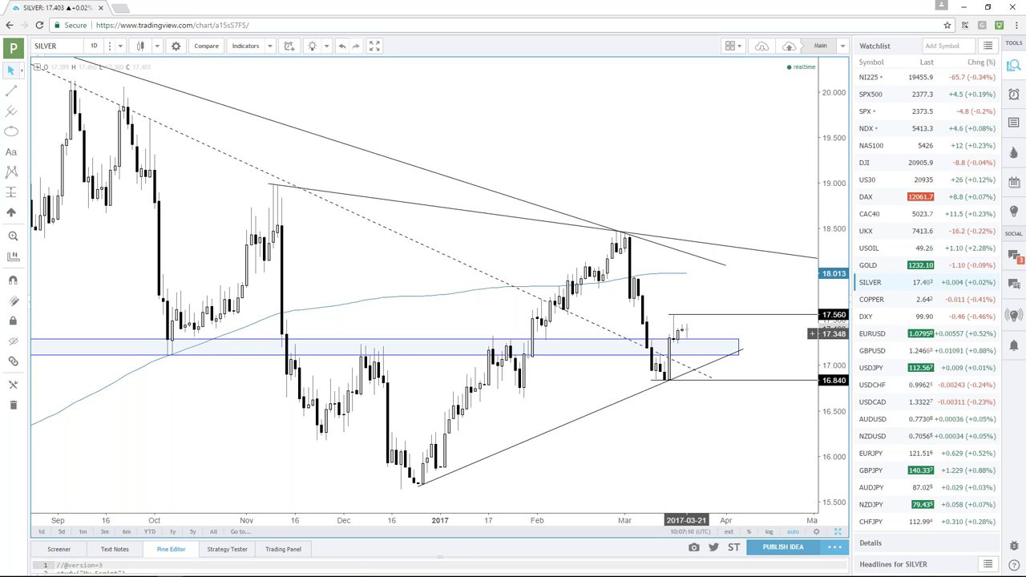
pyautogui.click(686, 354)
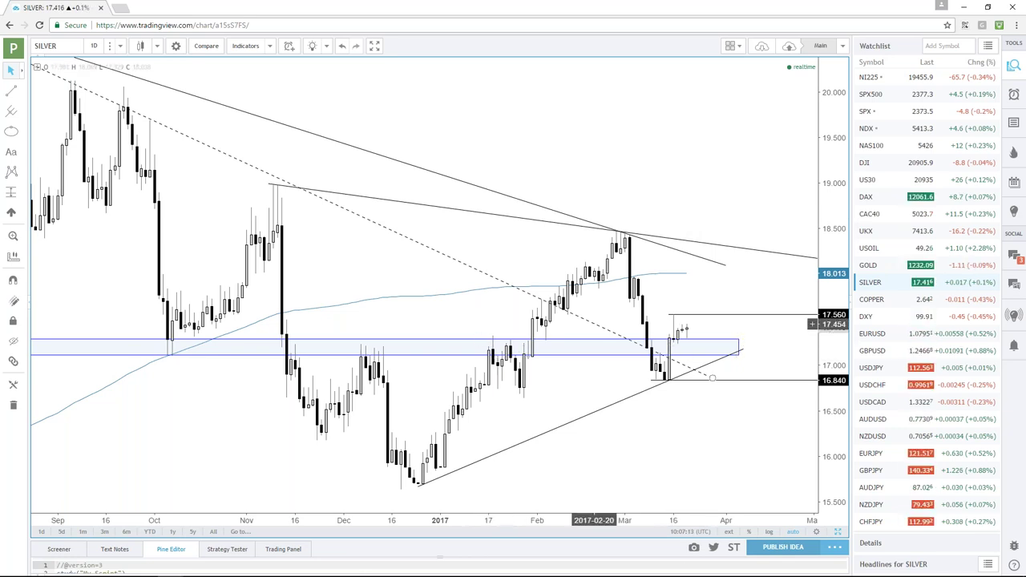
pyautogui.click(706, 212)
pyautogui.scroll(1, 701, 224)
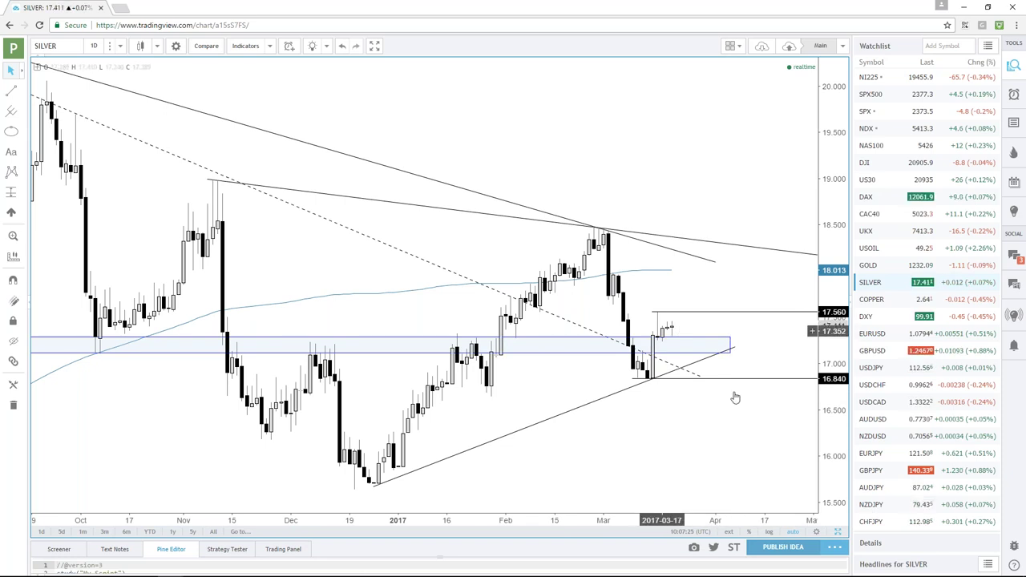
pyautogui.click(837, 532)
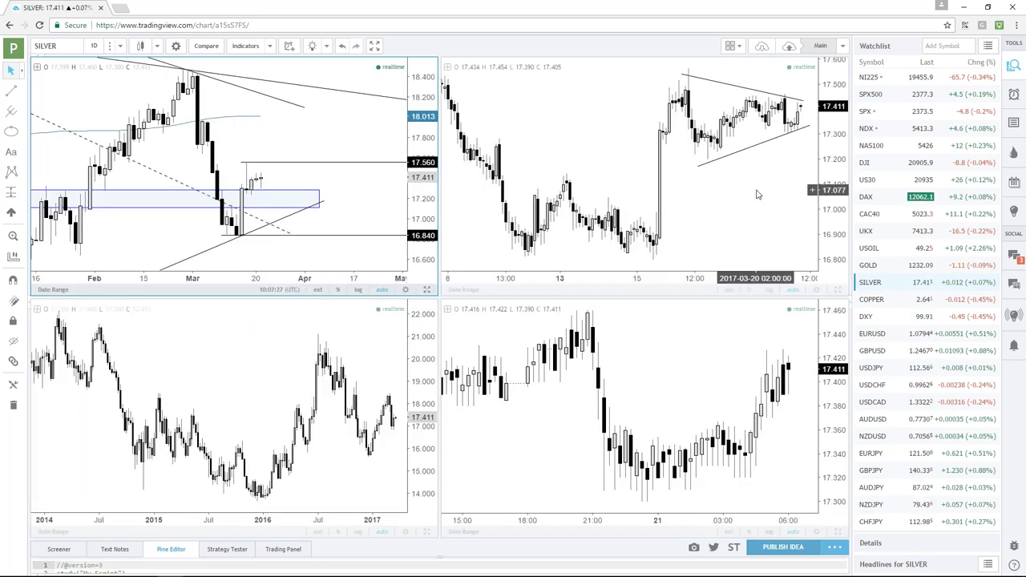
pyautogui.click(836, 290)
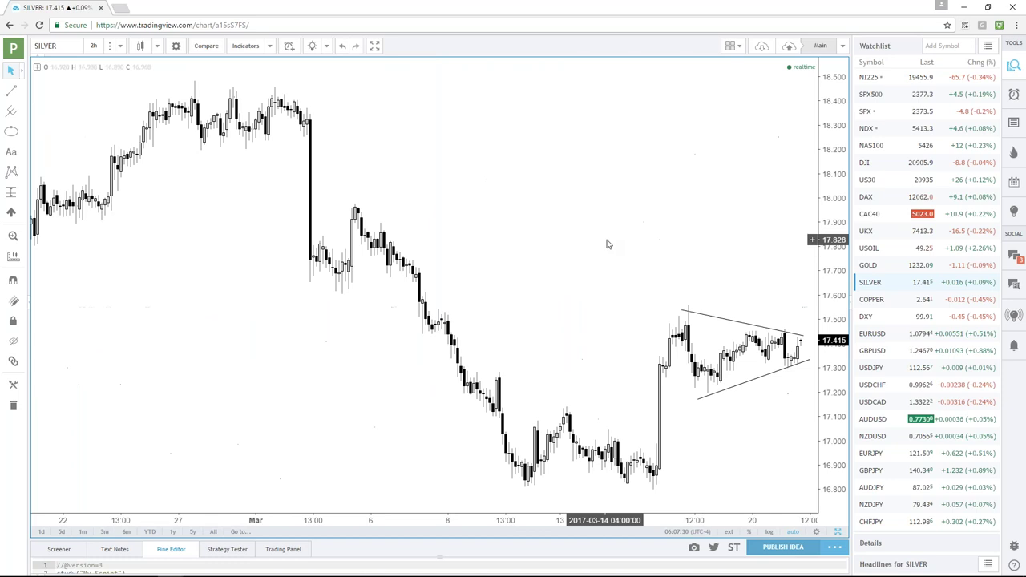
pyautogui.scroll(2, 607, 243)
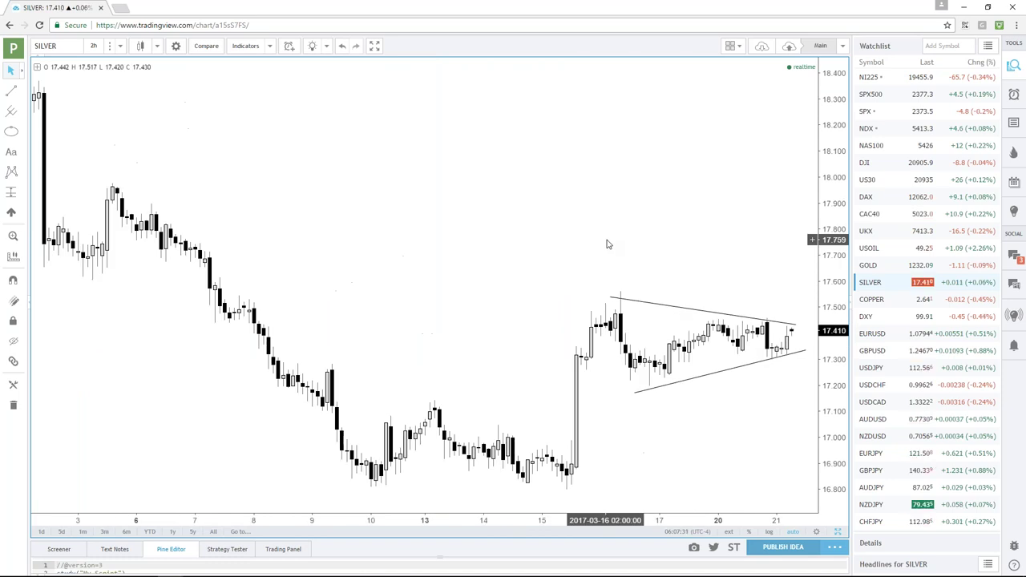
pyautogui.click(634, 394)
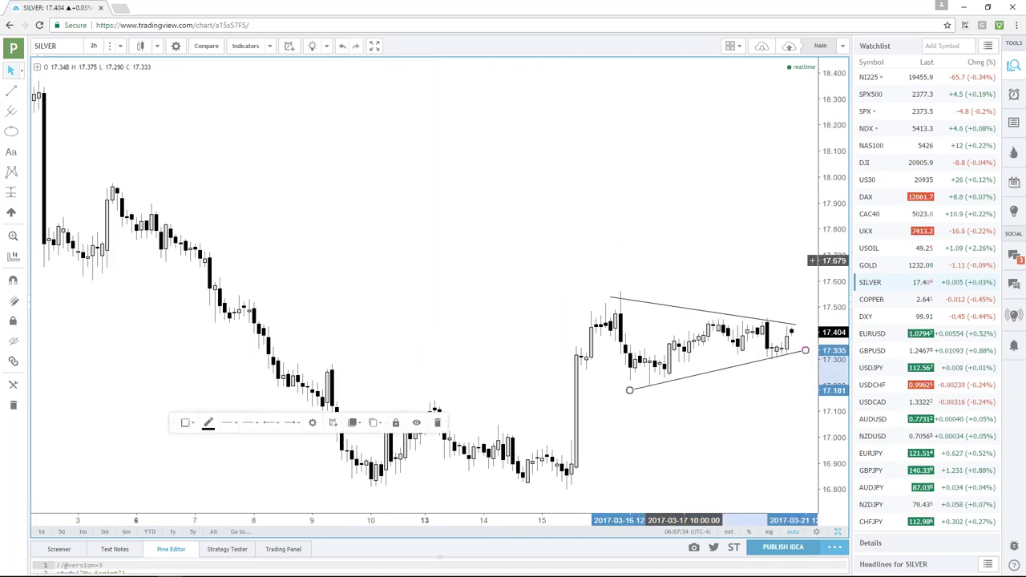
pyautogui.click(717, 293)
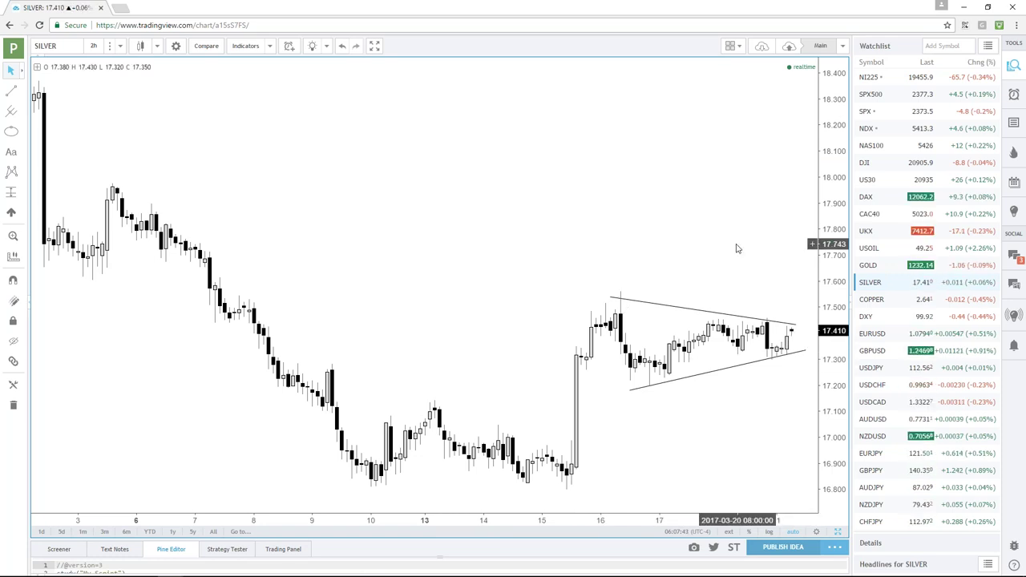
pyautogui.scroll(-1, 737, 248)
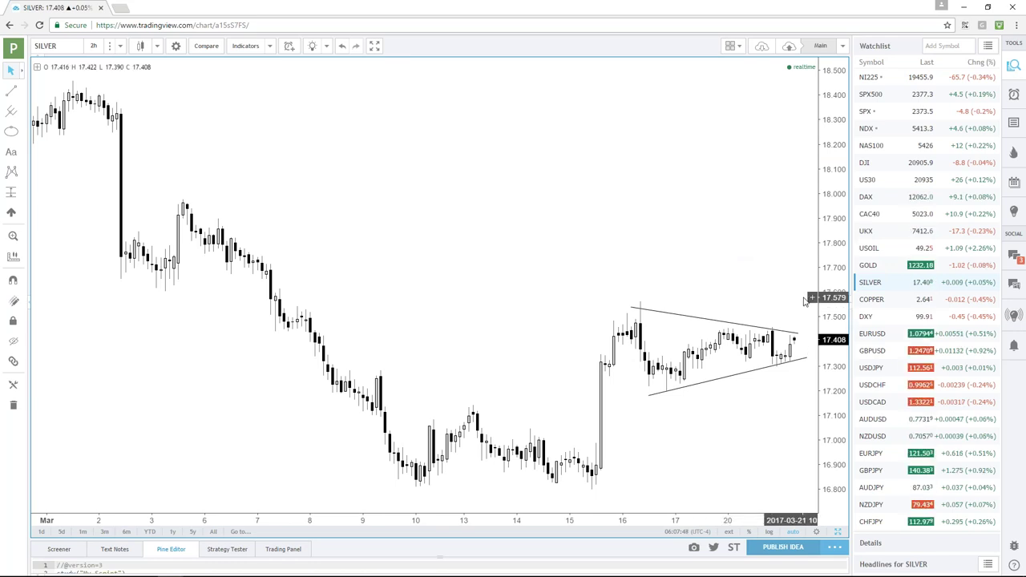
pyautogui.moveTo(786, 297); pyautogui.dragTo(752, 292)
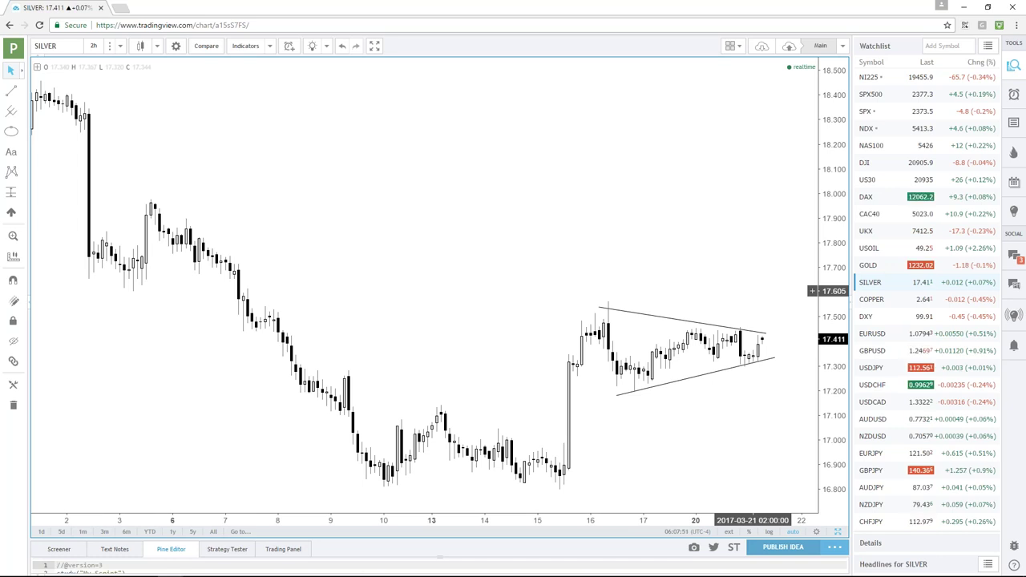
pyautogui.click(765, 333)
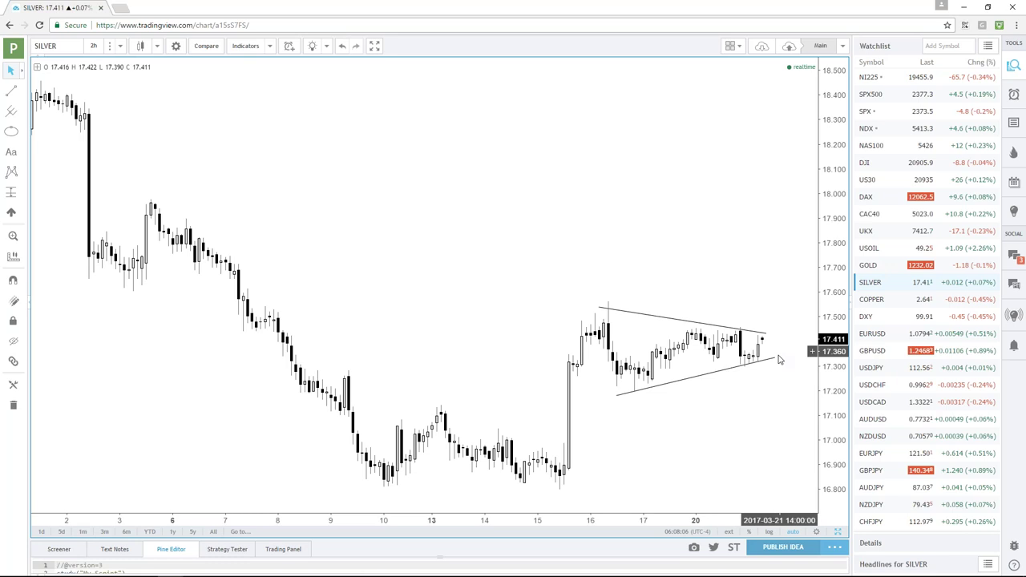
pyautogui.click(839, 532)
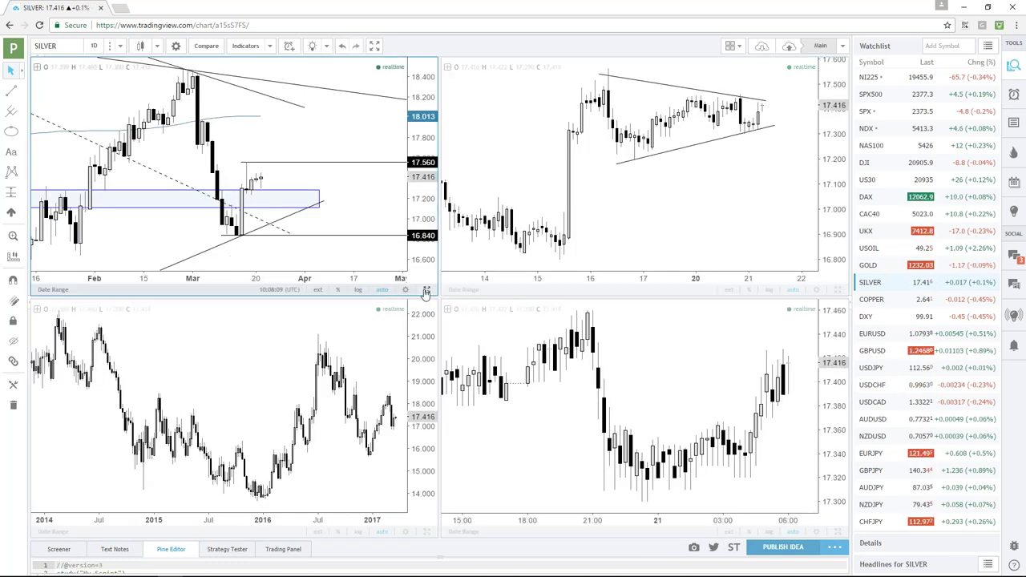
# Maximize the daily chart and load COPPER from the watchlist
pyautogui.click(426, 290)
pyautogui.click(865, 300)
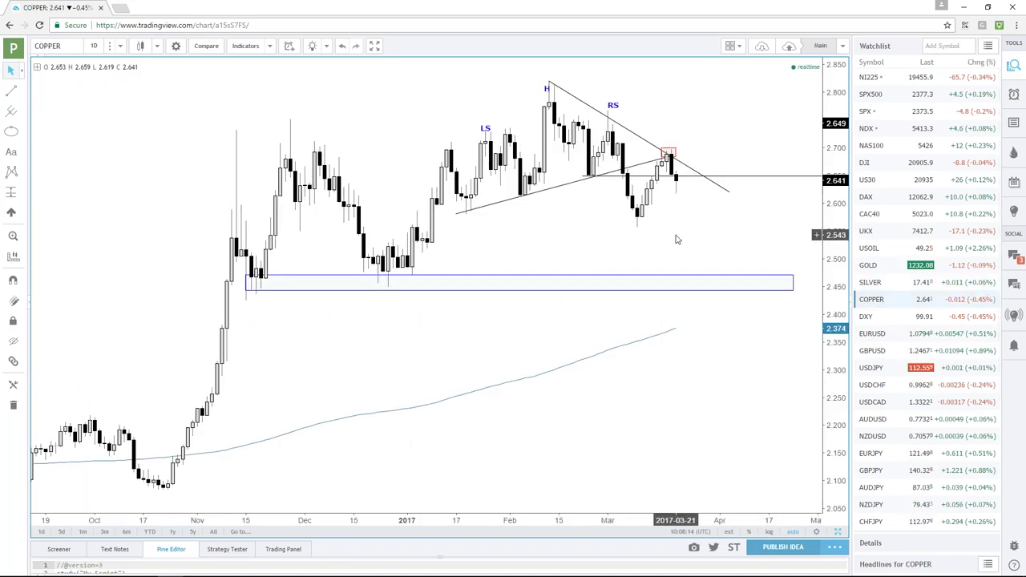
pyautogui.scroll(-1, 676, 239)
# Delete the 2.651 horizontal line and nudge the head-and-shoulders trendline's right end up-left
pyautogui.click(647, 175)
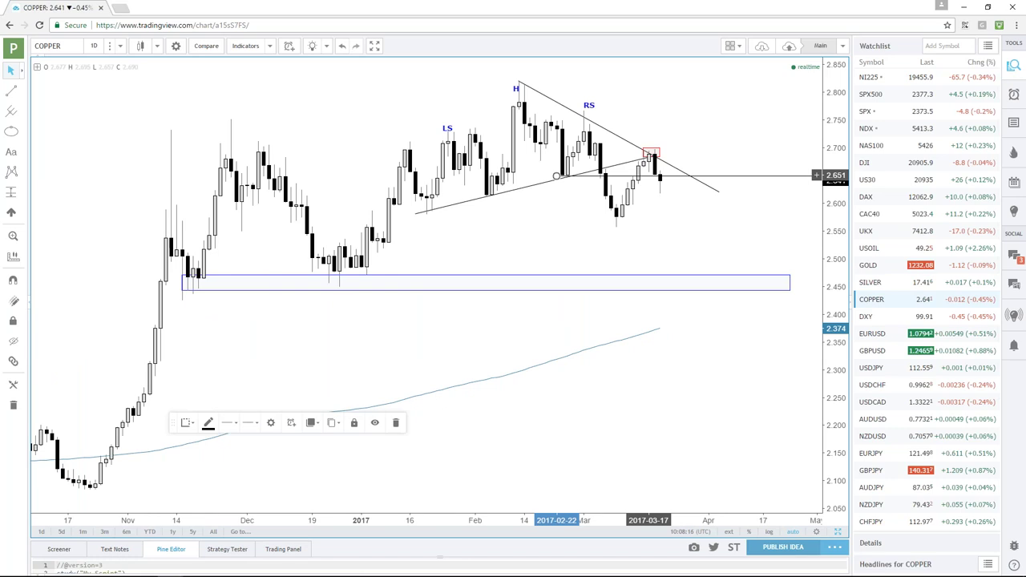
pyautogui.press('Delete')
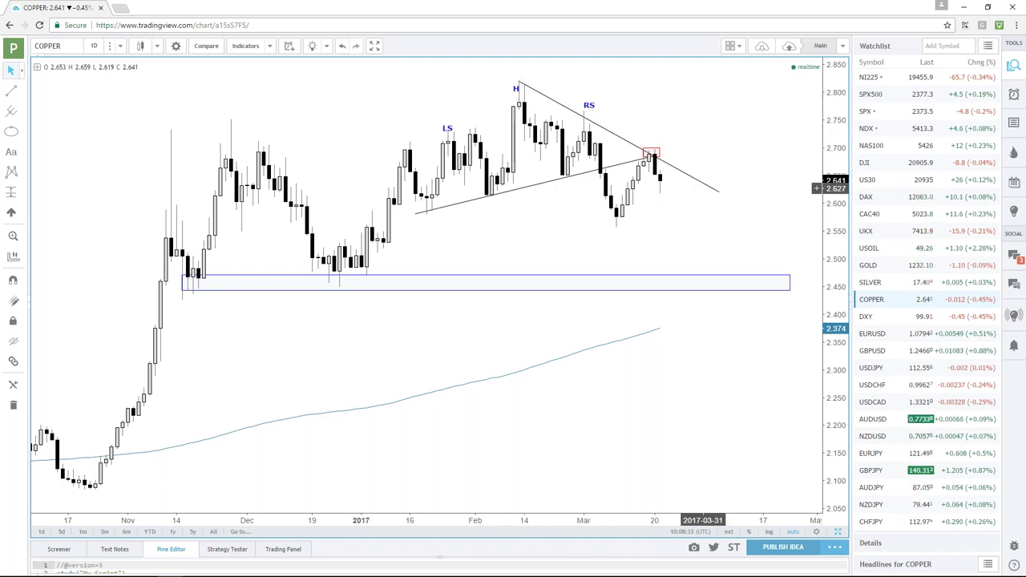
pyautogui.click(723, 188)
pyautogui.moveTo(725, 185); pyautogui.dragTo(719, 180)
pyautogui.click(710, 176)
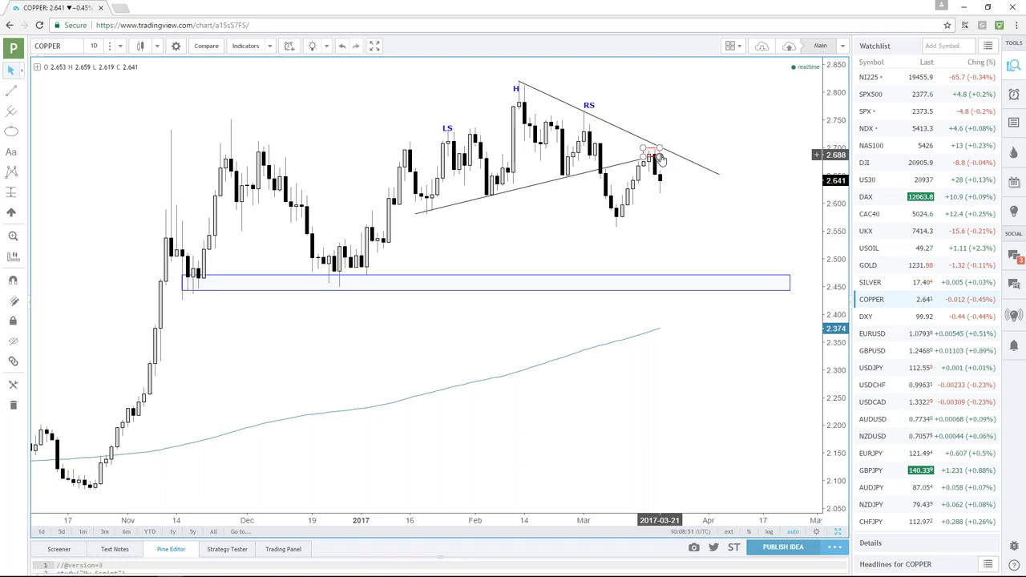
pyautogui.click(658, 147)
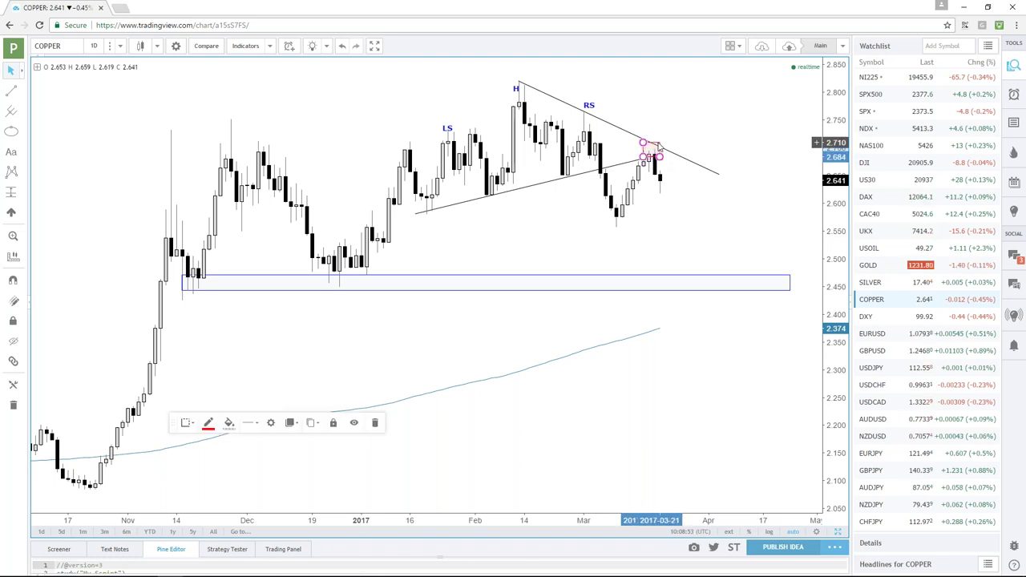
pyautogui.click(665, 124)
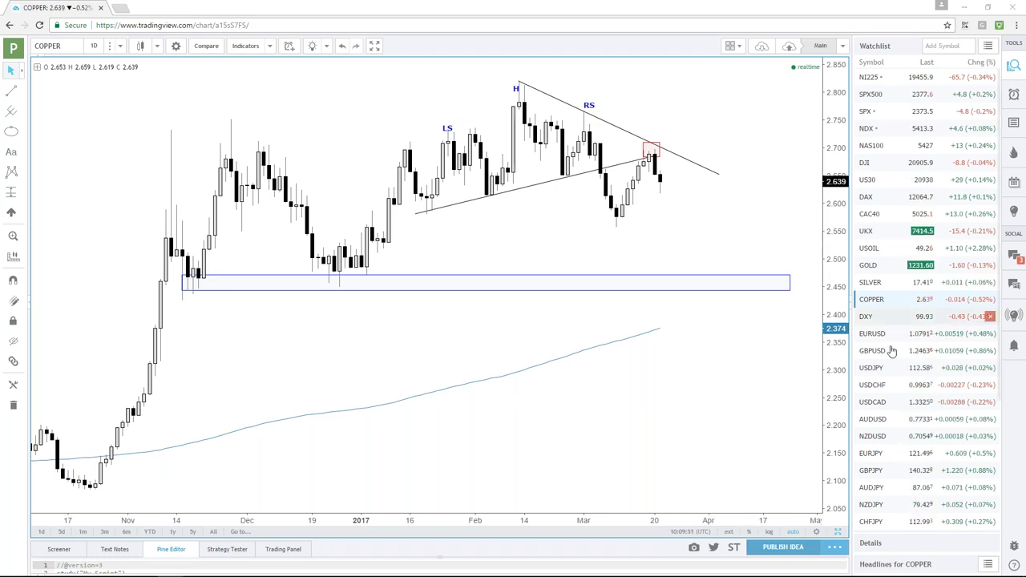
# Load the USOIL daily chart and zoom out to show its trendlines and 42–43 support zone
pyautogui.click(867, 251)
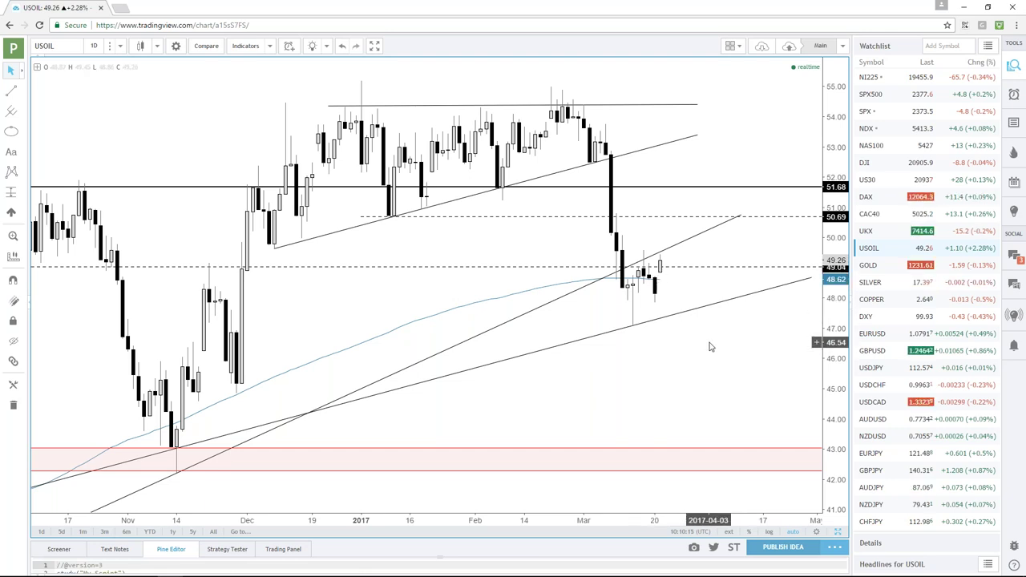
pyautogui.scroll(-1, 709, 346)
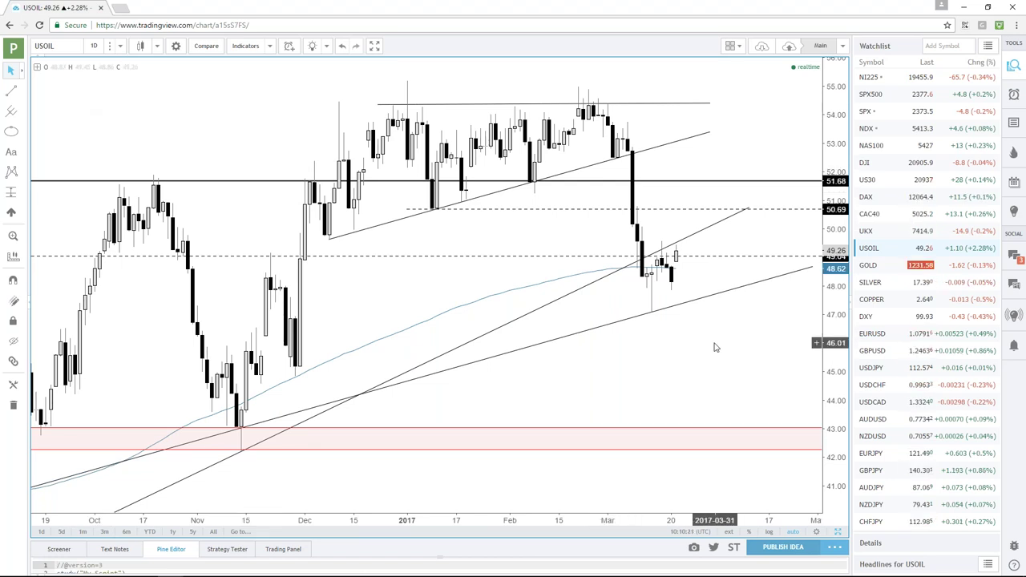
pyautogui.scroll(-1, 713, 344)
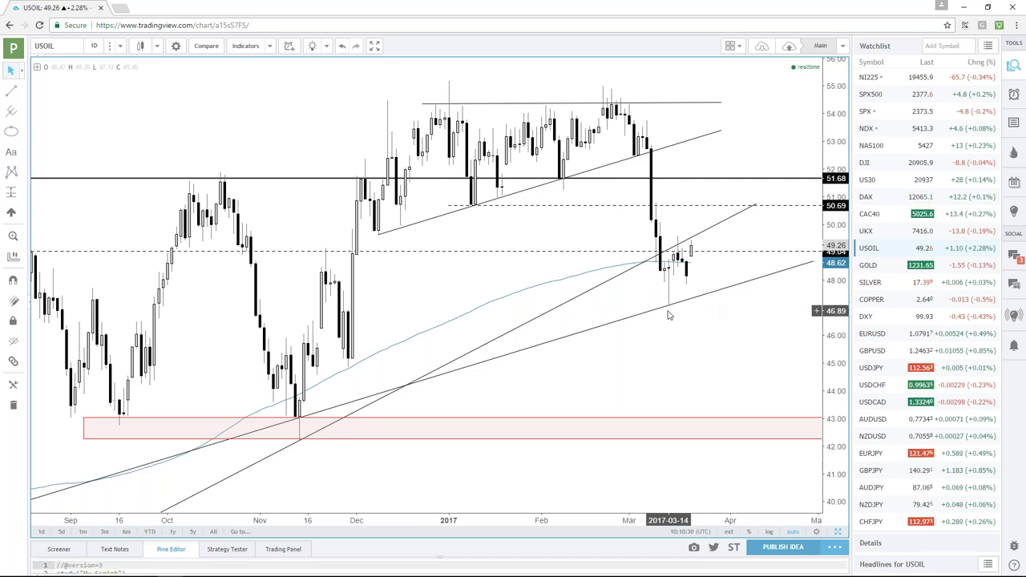
pyautogui.scroll(-3, 681, 342)
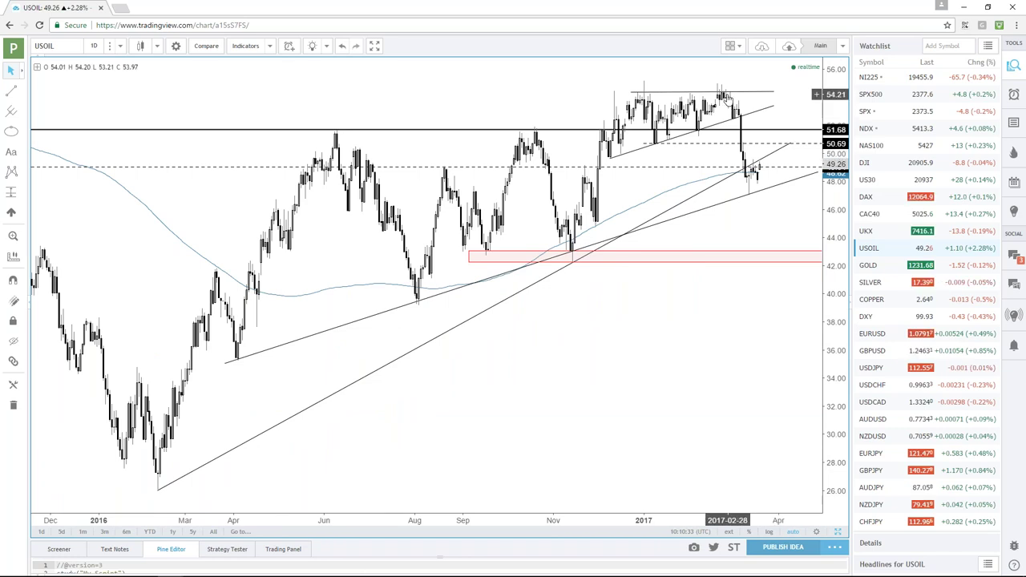
pyautogui.scroll(2, 750, 178)
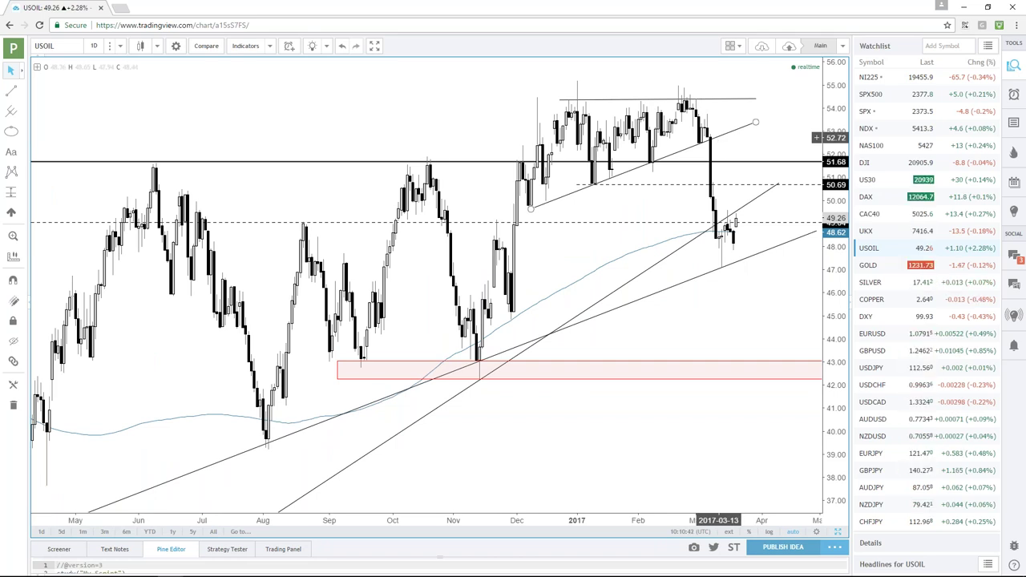
pyautogui.scroll(2, 725, 308)
pyautogui.scroll(1, 725, 309)
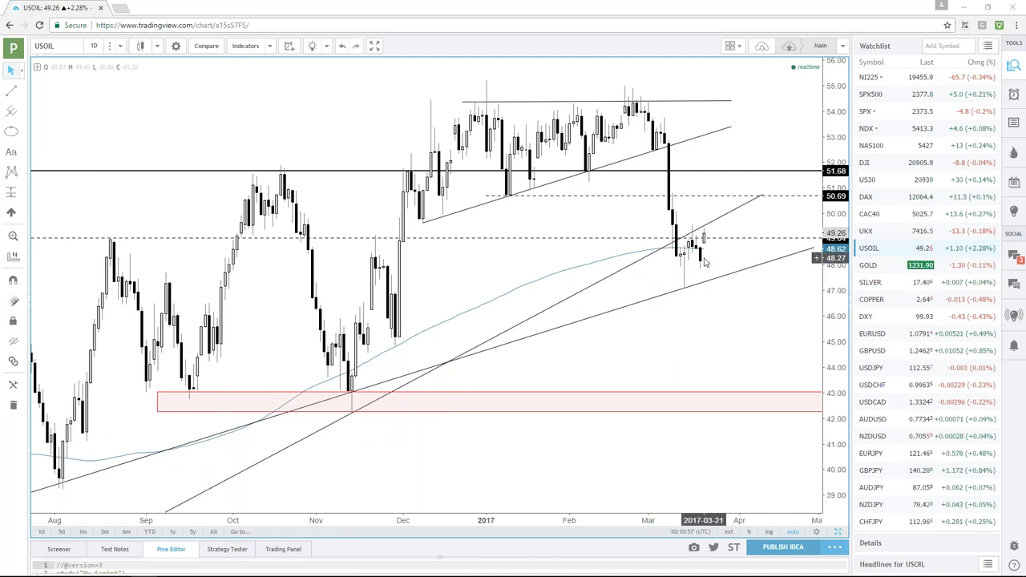
pyautogui.scroll(1, 731, 349)
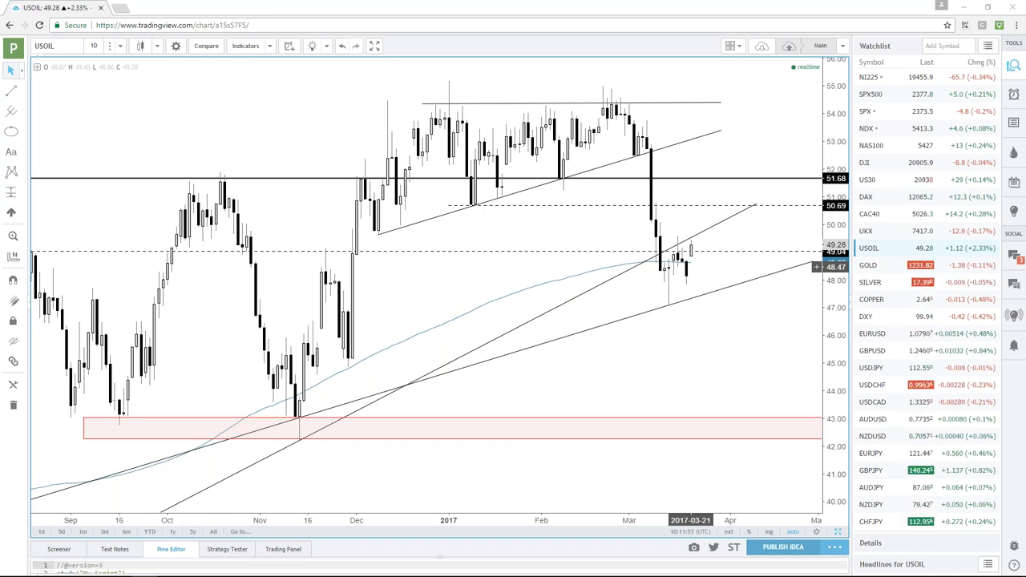
pyautogui.scroll(-3, 721, 277)
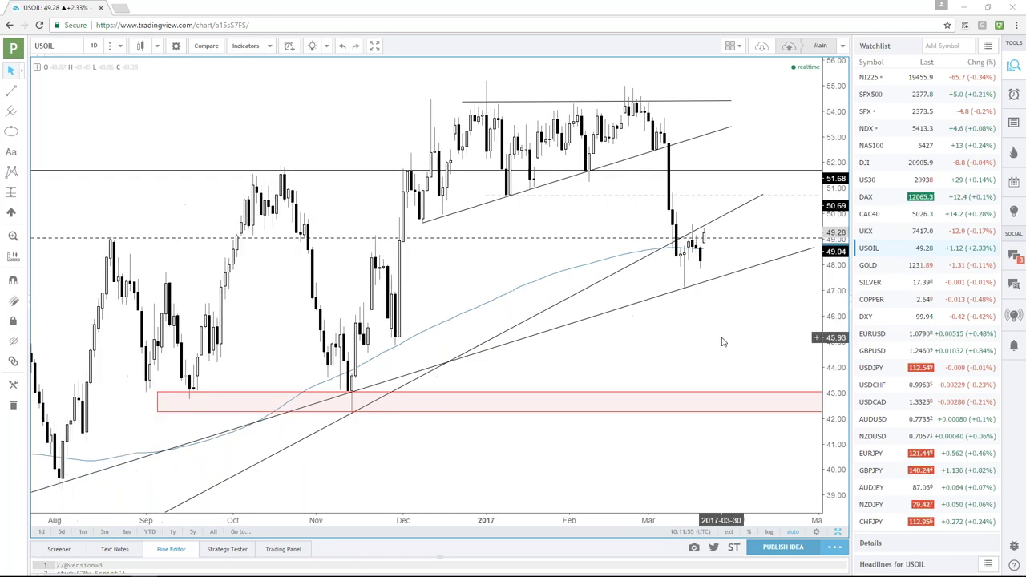
pyautogui.scroll(-2, 721, 341)
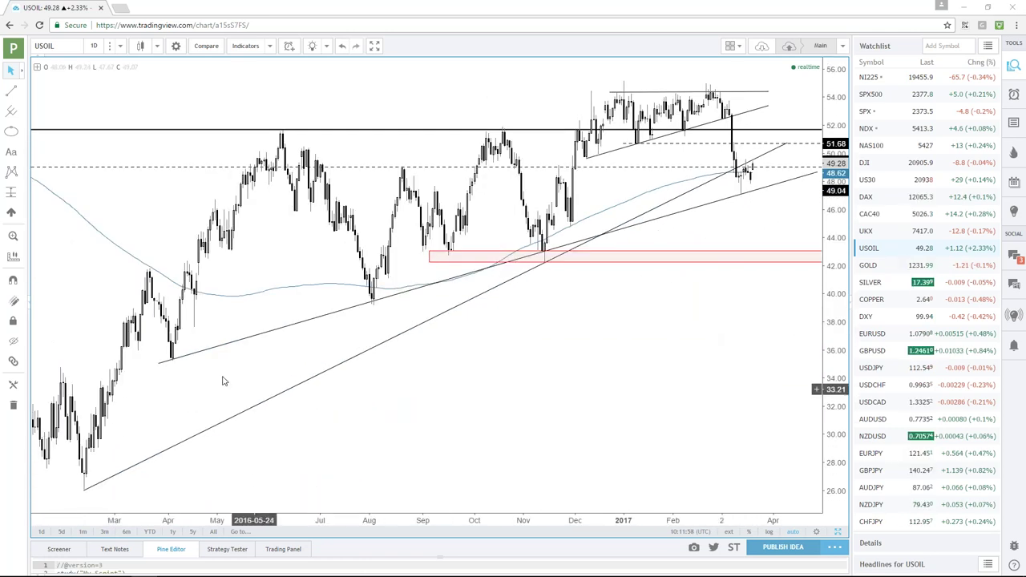
pyautogui.click(175, 361)
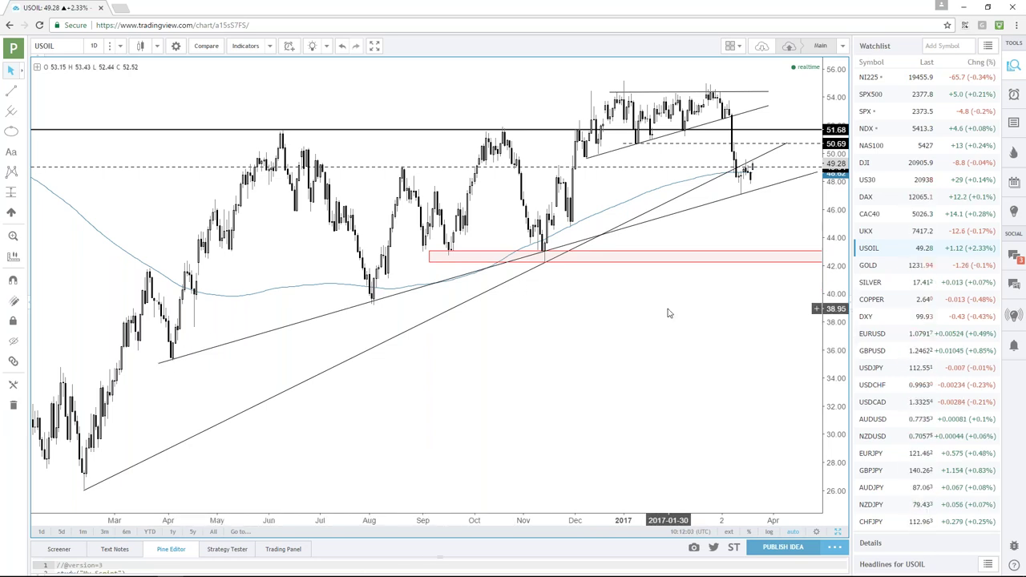
pyautogui.scroll(2, 668, 312)
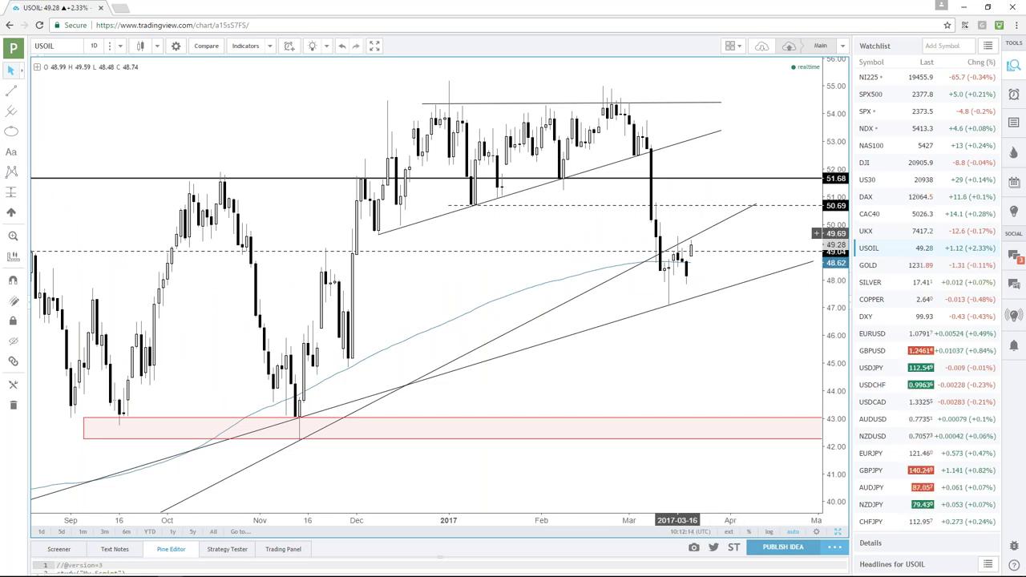
pyautogui.scroll(-5, 681, 265)
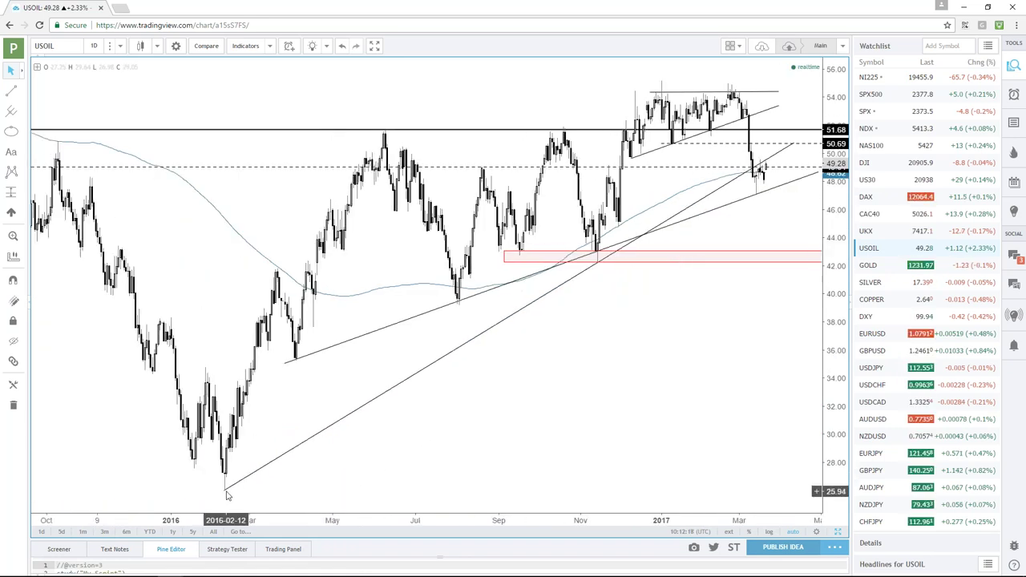
pyautogui.click(223, 490)
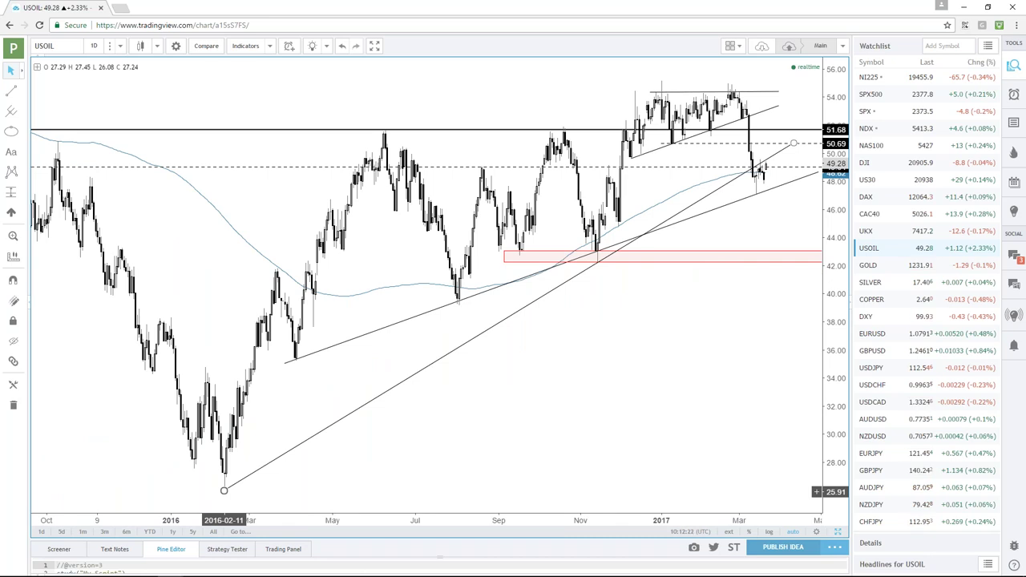
pyautogui.click(645, 390)
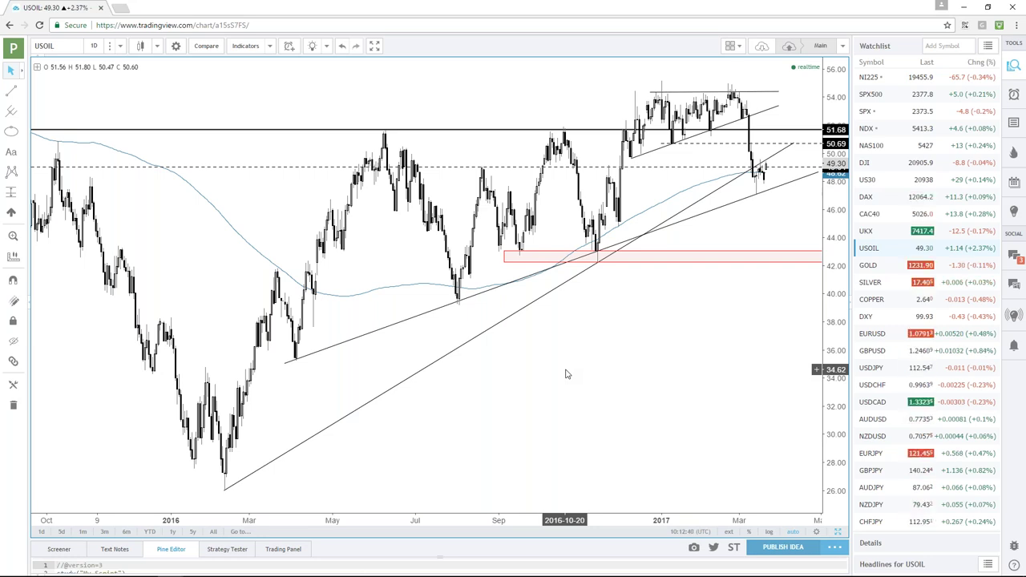
# Zoom in on USOIL price action from mid-2016 to March 2017
pyautogui.scroll(4, 565, 375)
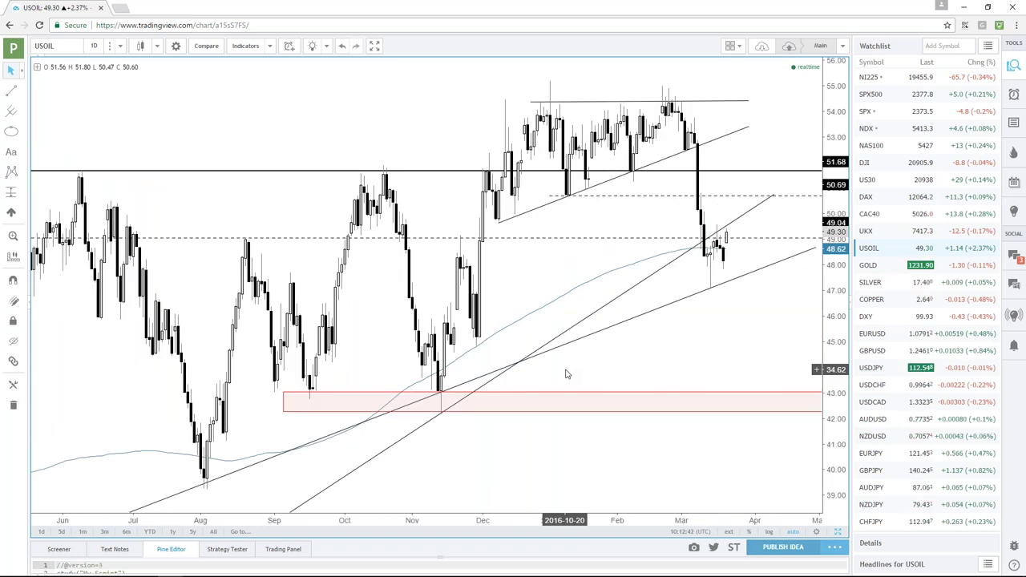
pyautogui.click(267, 408)
pyautogui.click(699, 341)
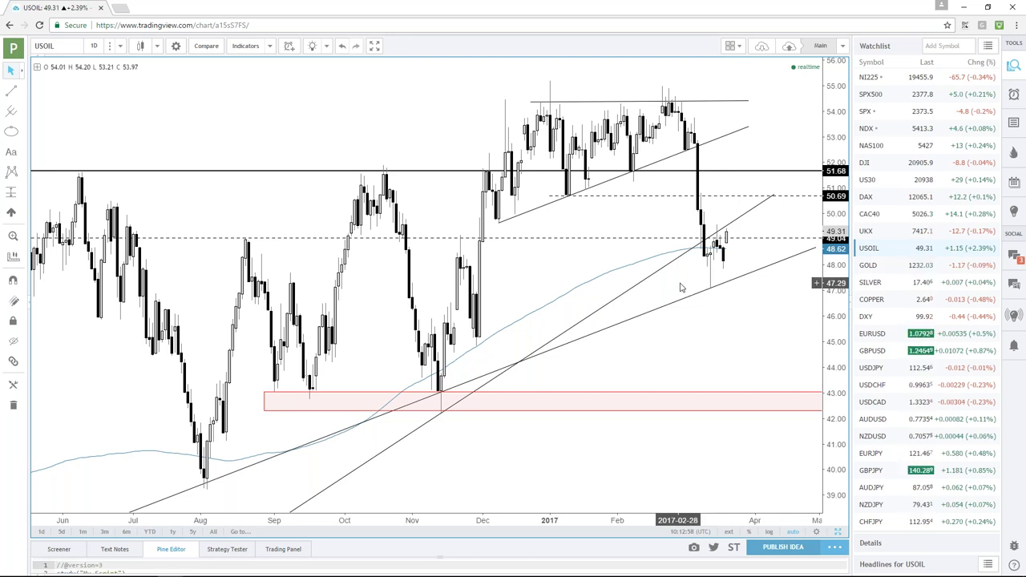
pyautogui.scroll(-2, 705, 282)
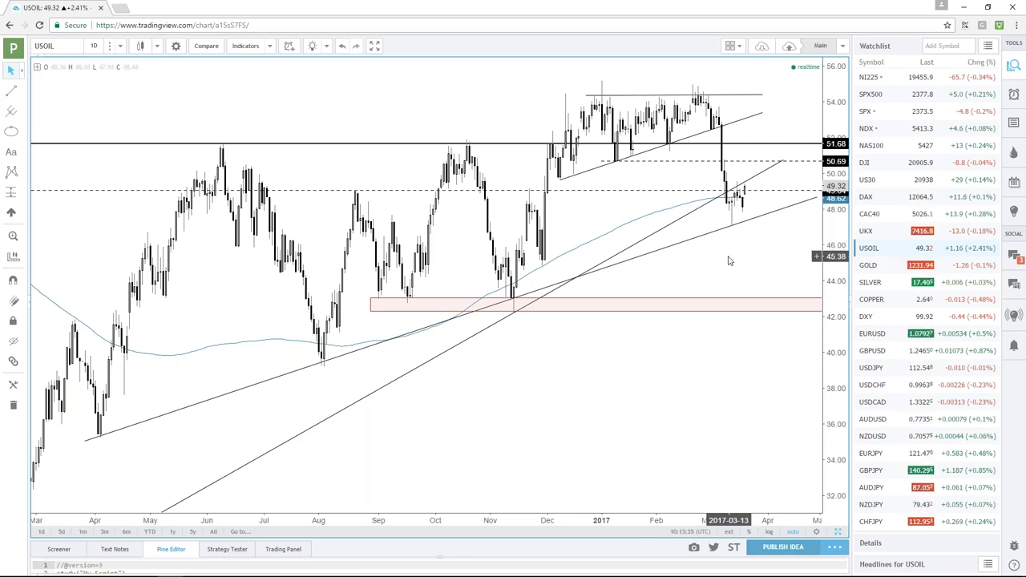
pyautogui.scroll(1, 729, 259)
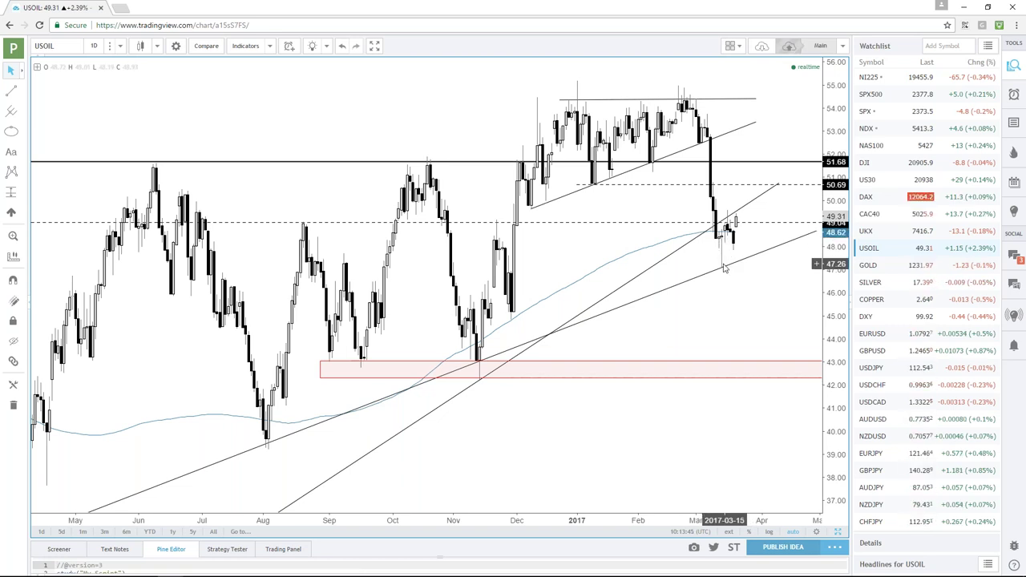
pyautogui.scroll(-1, 728, 240)
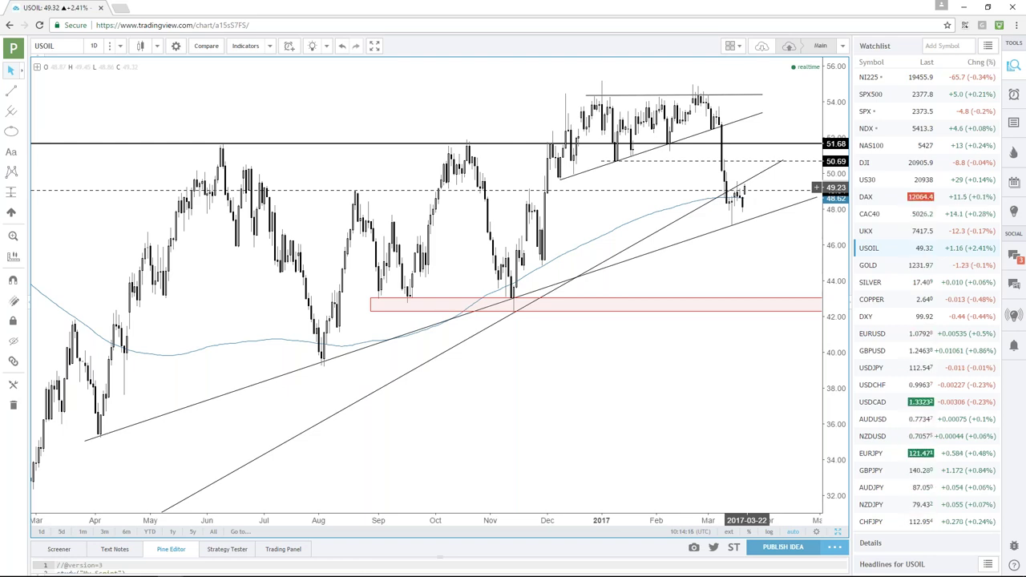
pyautogui.scroll(3, 732, 257)
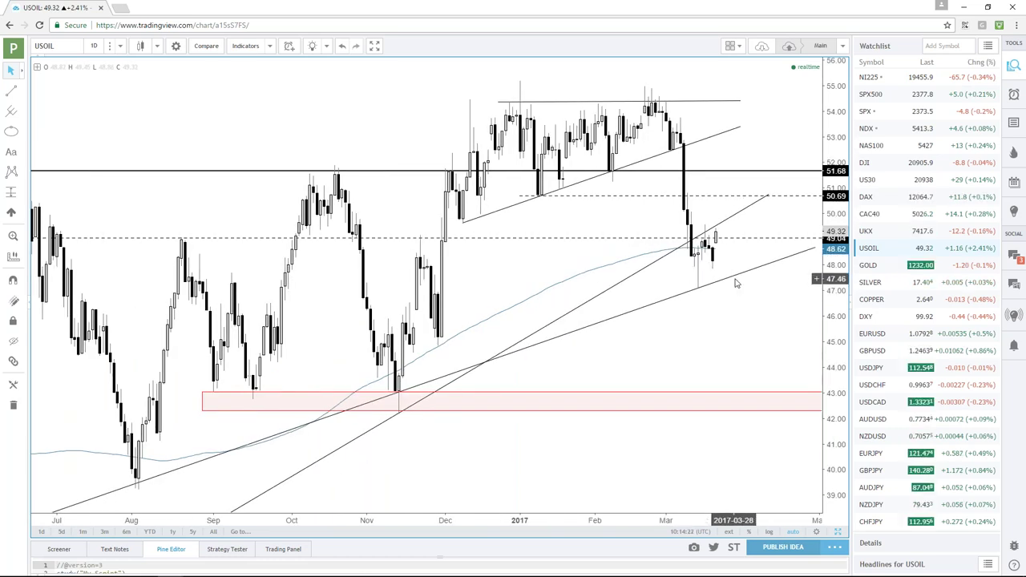
# Draw a horizontal ray at the late-November USOIL low of 44.85
pyautogui.click(23, 93)
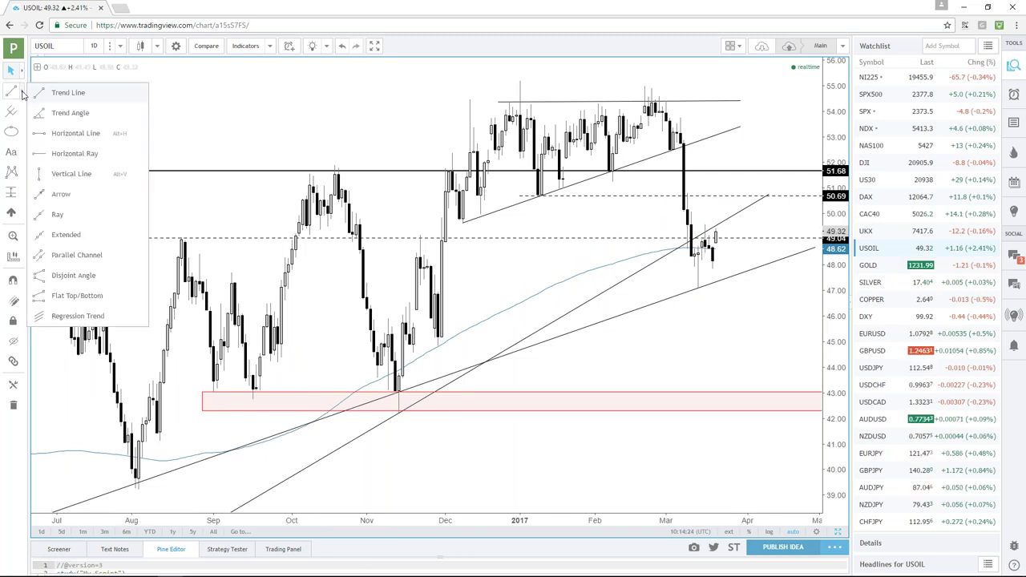
pyautogui.click(80, 155)
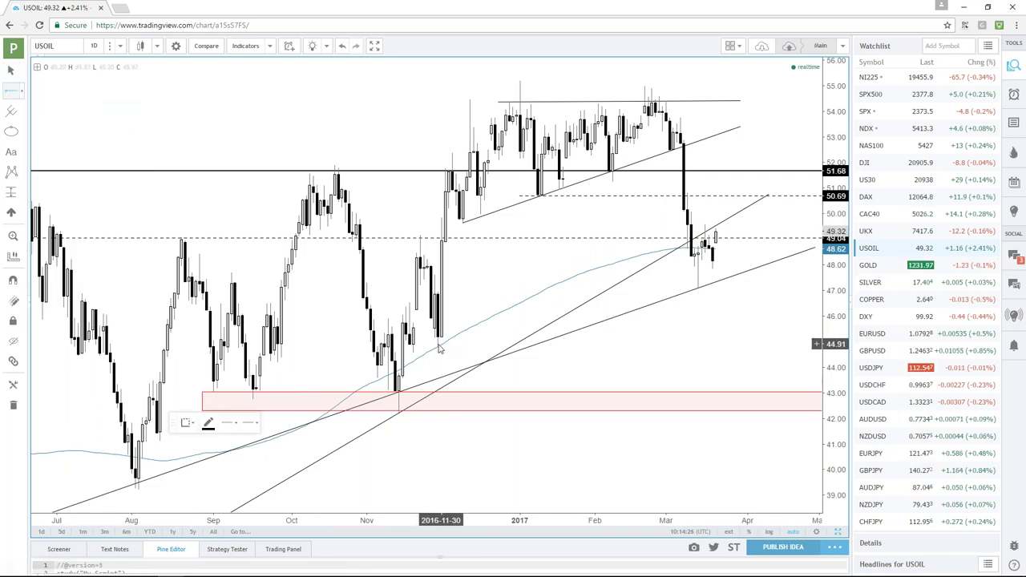
pyautogui.click(433, 344)
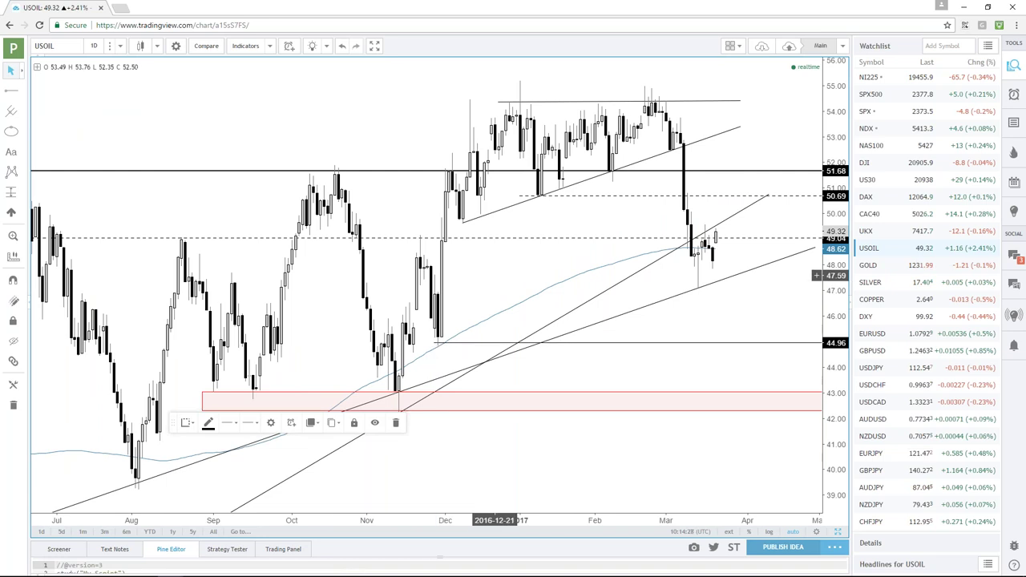
pyautogui.moveTo(434, 343); pyautogui.dragTo(433, 345)
pyautogui.click(481, 280)
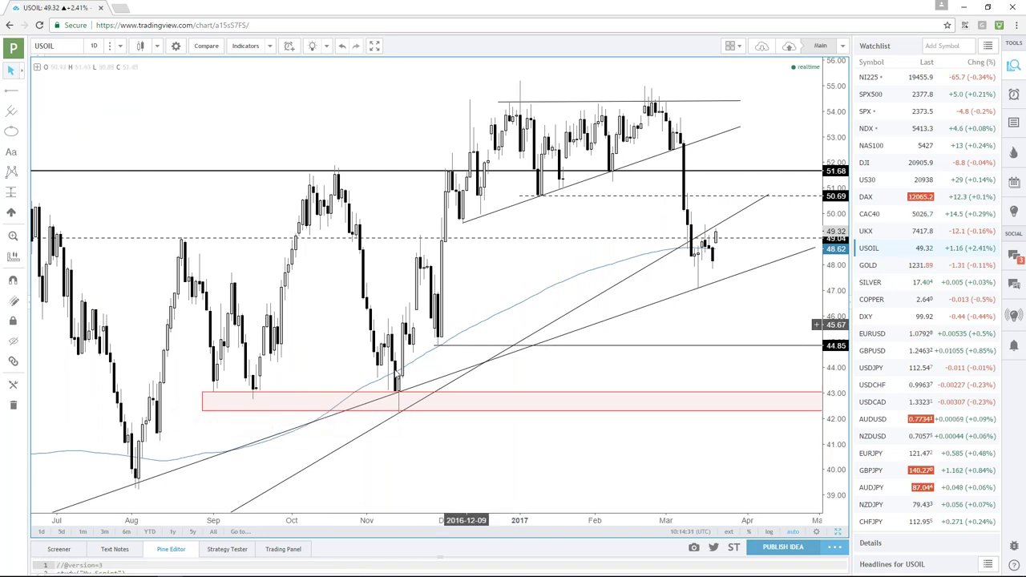
pyautogui.scroll(-3, 204, 405)
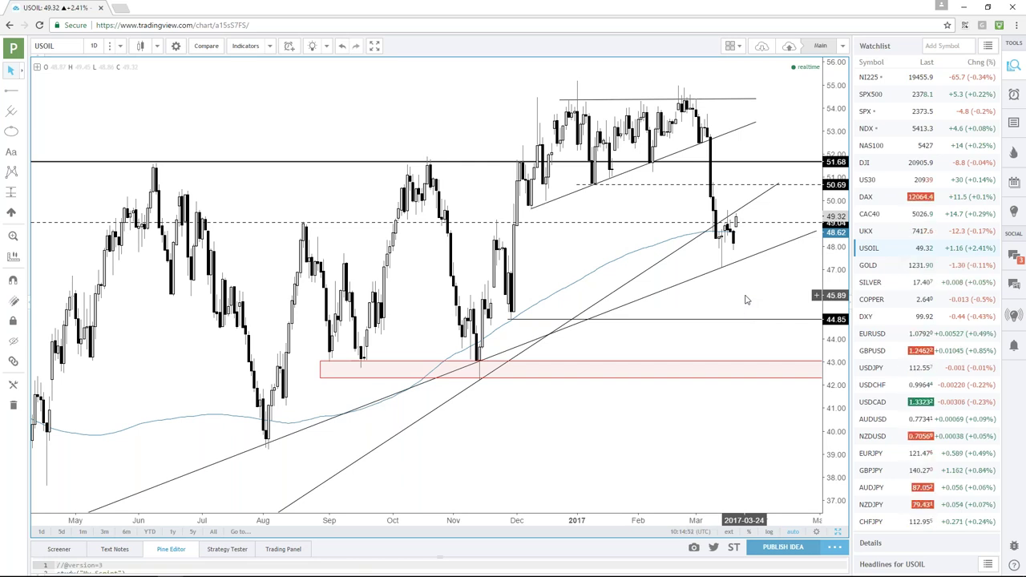
# Zoom the US oil chart out and back in, then open the NI225 chart from the watchlist
pyautogui.scroll(2, 746, 300)
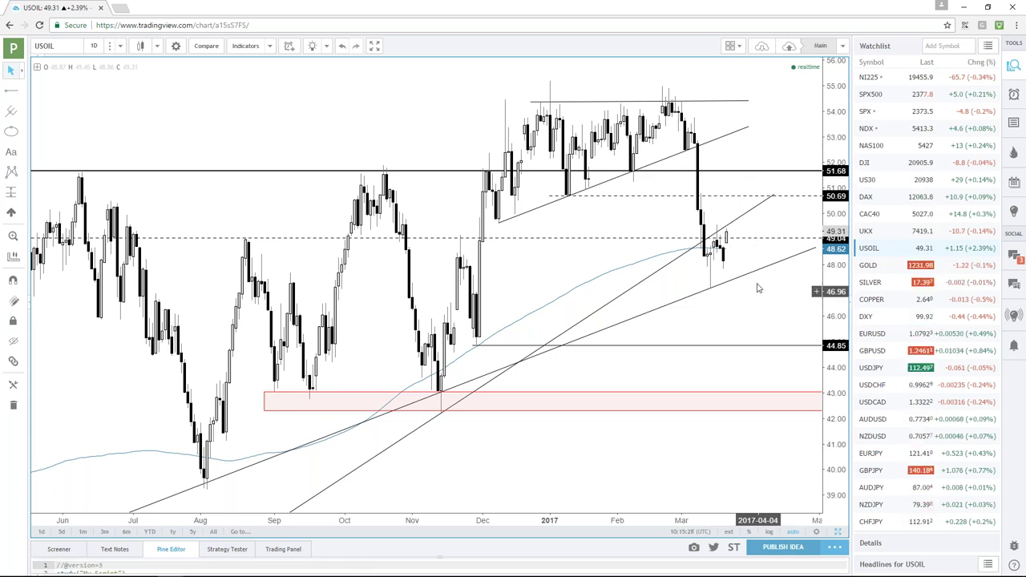
pyautogui.scroll(-4, 720, 193)
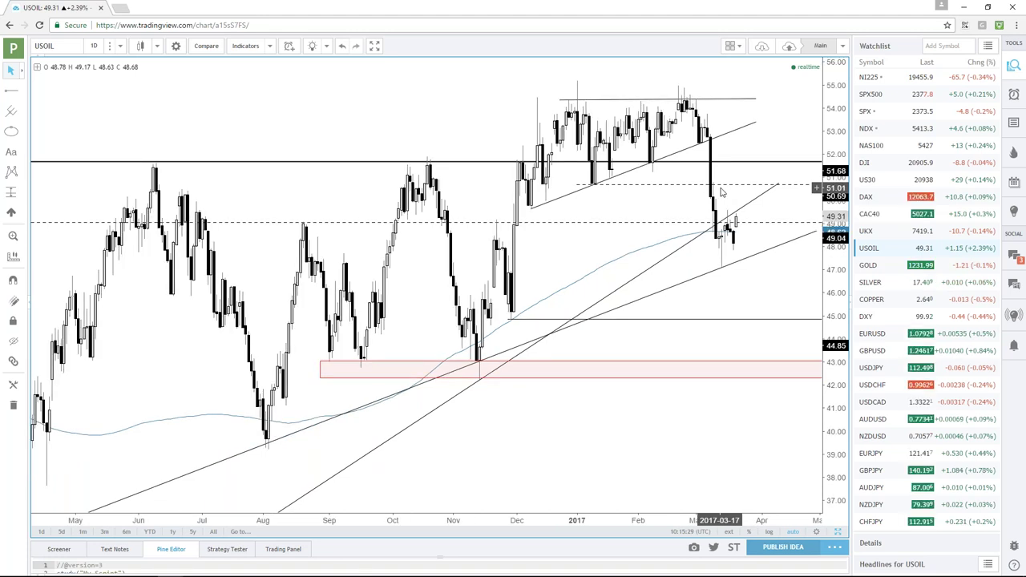
pyautogui.scroll(-3, 721, 192)
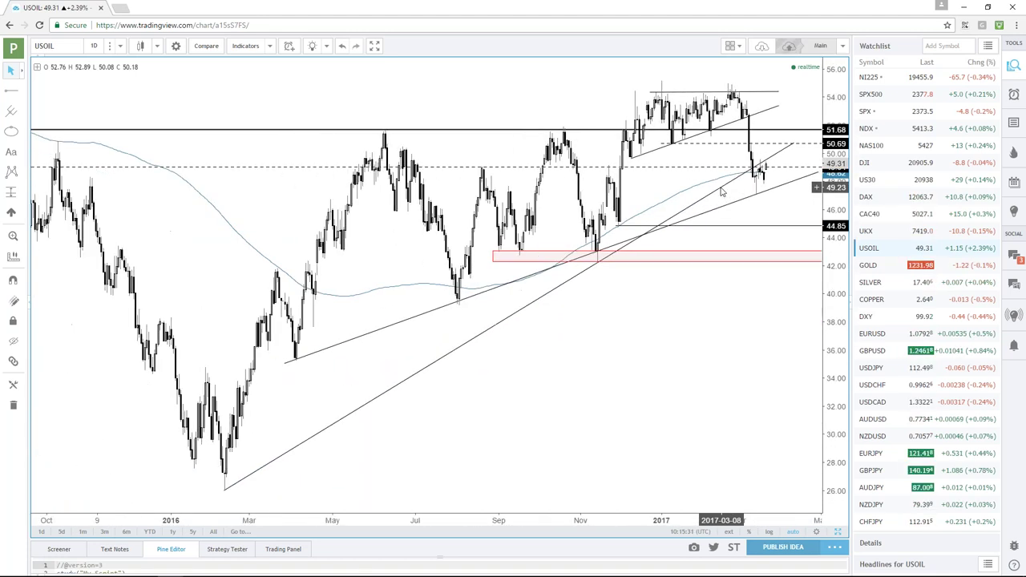
pyautogui.scroll(-2, 720, 192)
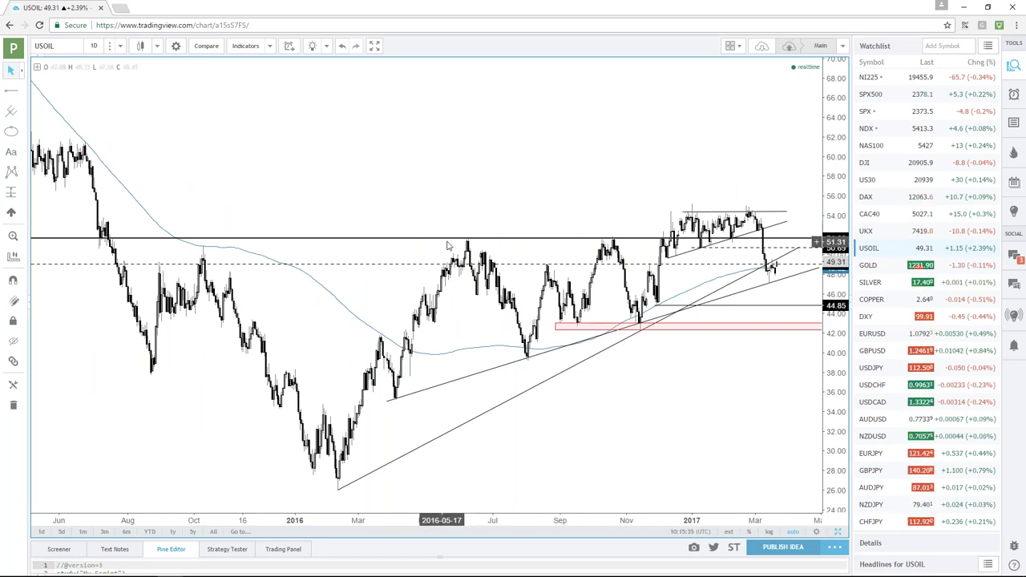
pyautogui.scroll(3, 494, 187)
pyautogui.scroll(2, 494, 188)
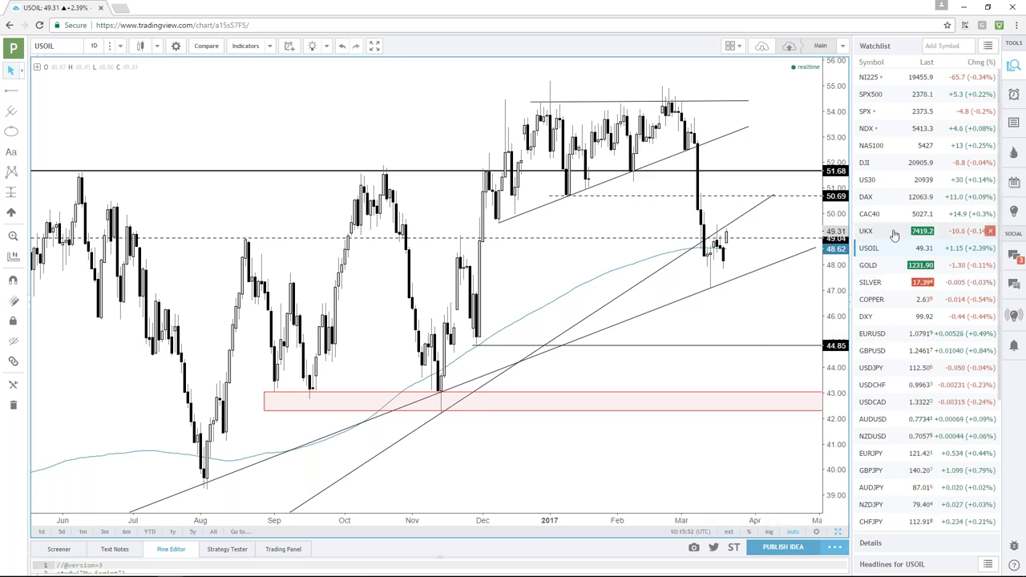
pyautogui.click(873, 78)
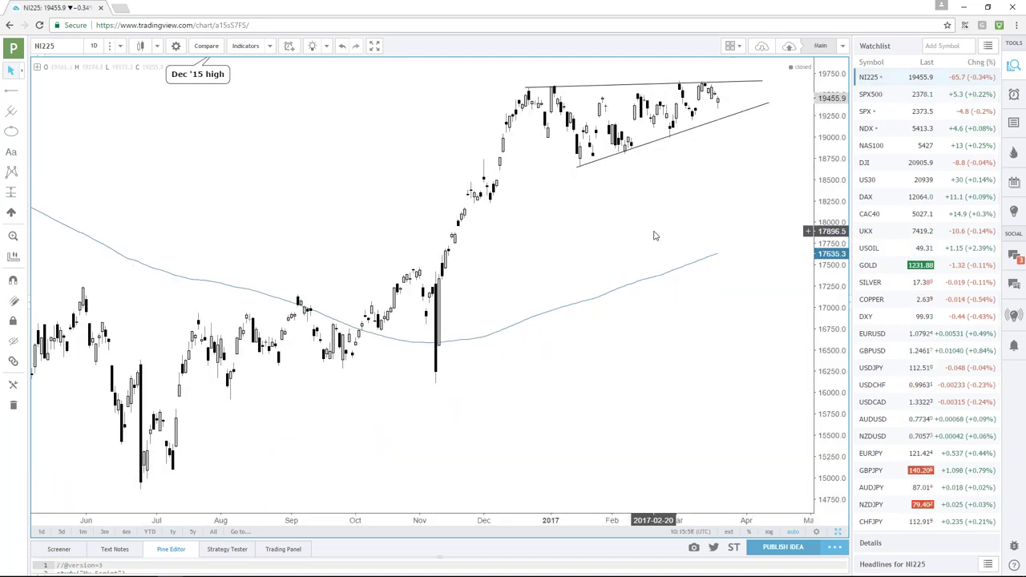
# Rescale the NI225 price axis so the wedge and the 20012.4 Dec '15 high both fit
pyautogui.scroll(-2, 654, 235)
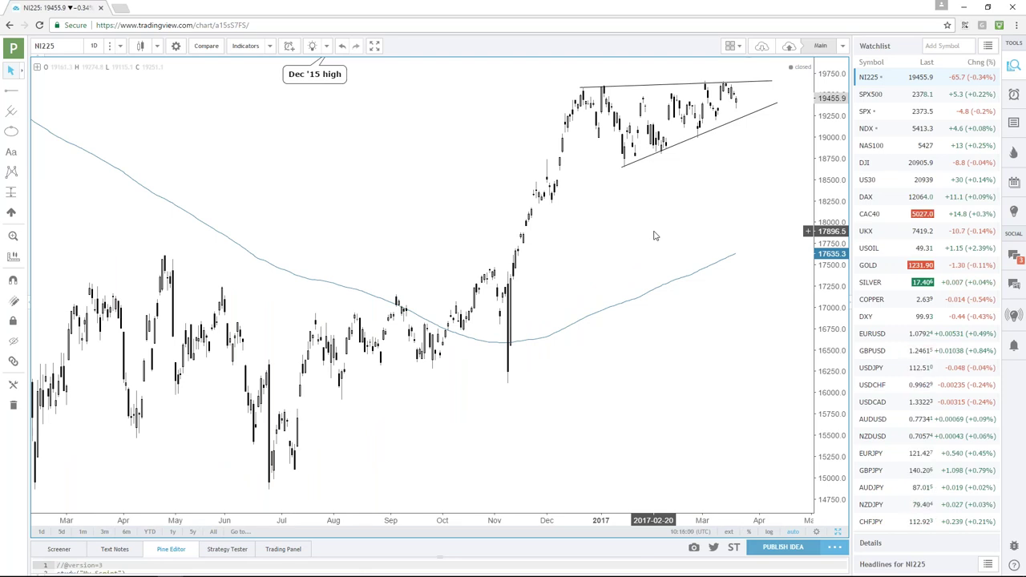
pyautogui.scroll(2, 653, 235)
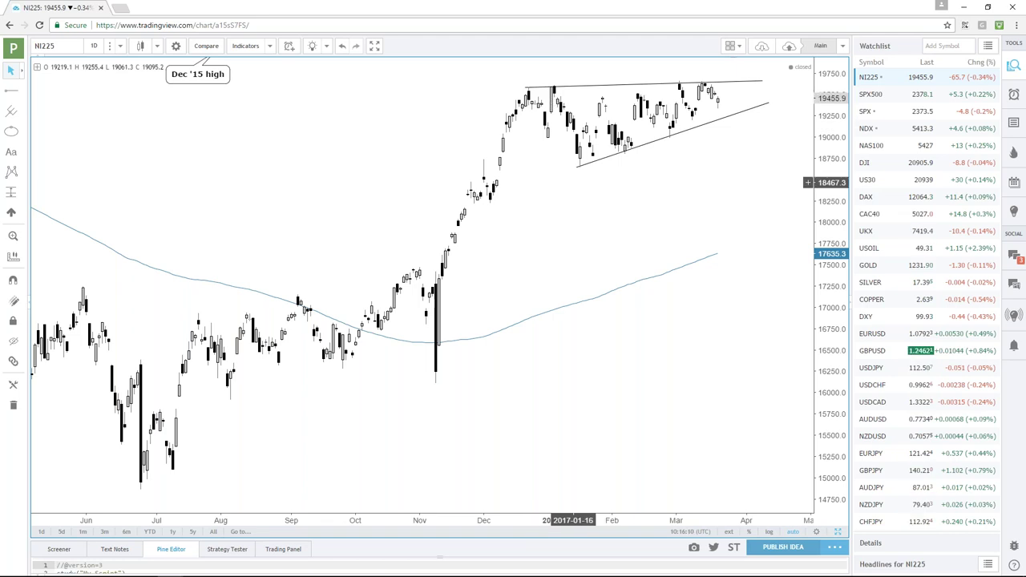
pyautogui.scroll(-1, 593, 241)
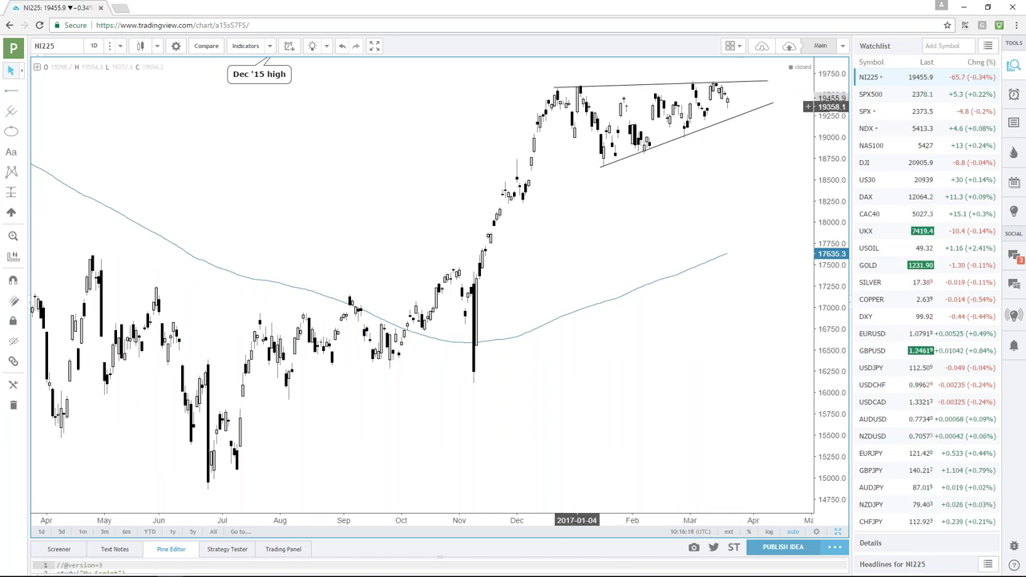
pyautogui.scroll(-3, 593, 222)
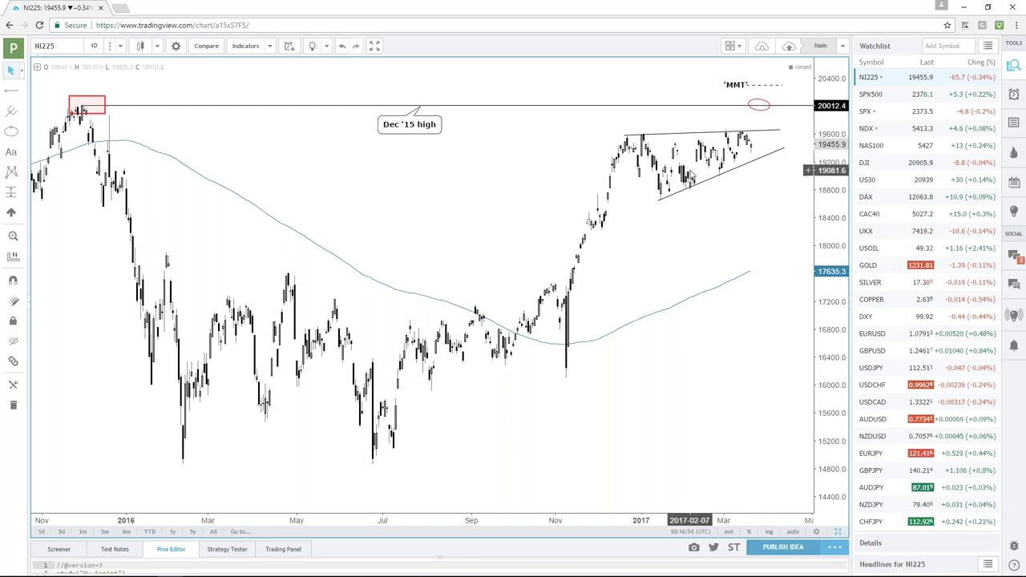
pyautogui.scroll(3, 656, 190)
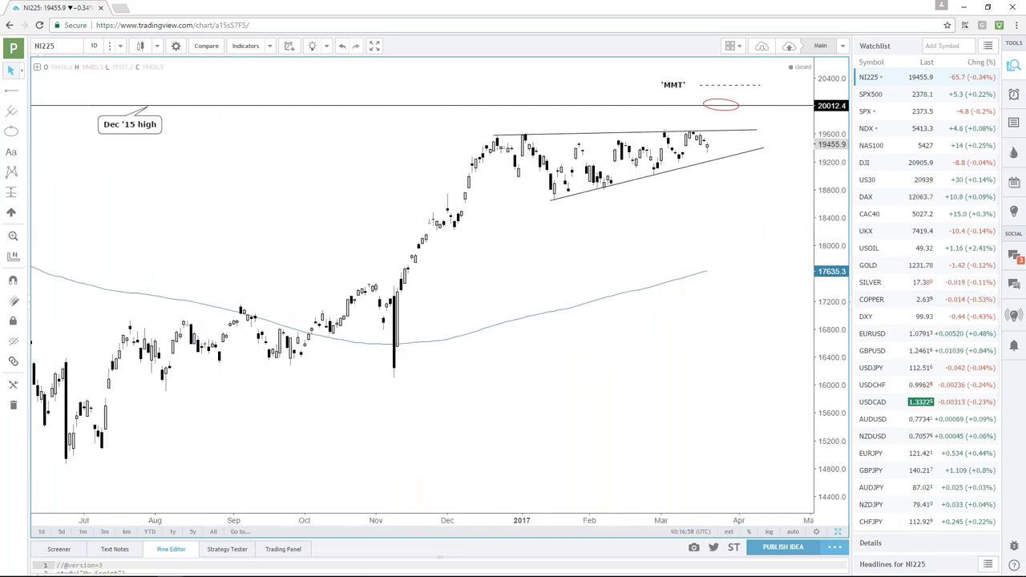
pyautogui.moveTo(680, 247); pyautogui.dragTo(729, 222)
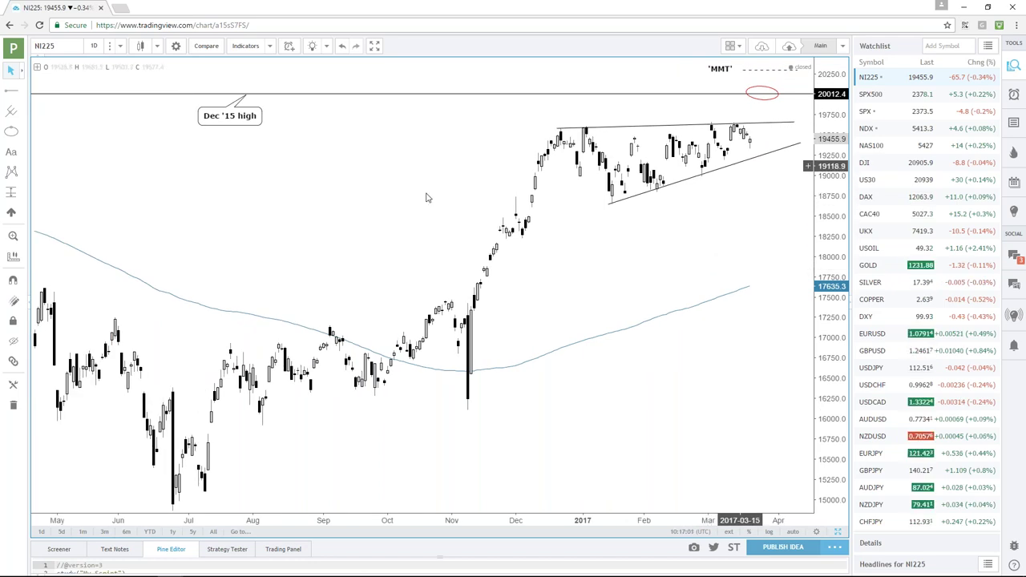
# Circle the area near the NI225 wedge's lower line with an ellipse
pyautogui.click(11, 131)
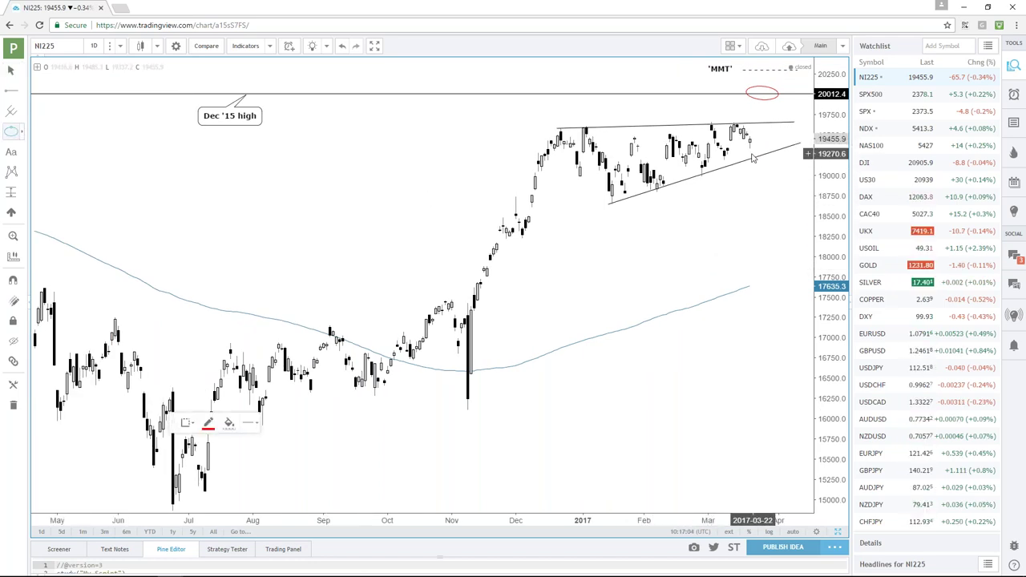
pyautogui.moveTo(753, 154); pyautogui.dragTo(749, 162)
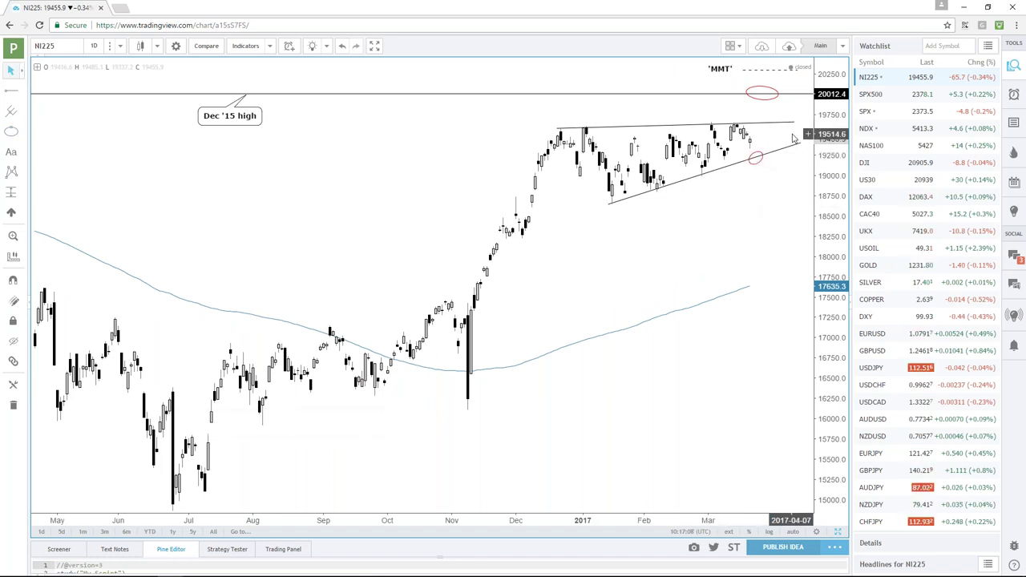
pyautogui.scroll(-2, 732, 272)
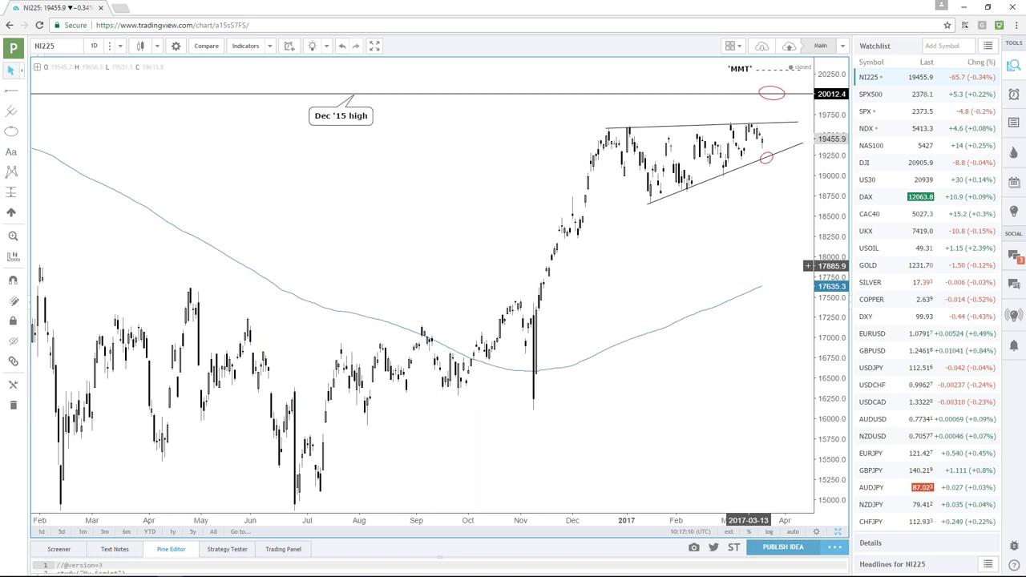
pyautogui.moveTo(706, 269); pyautogui.dragTo(697, 269)
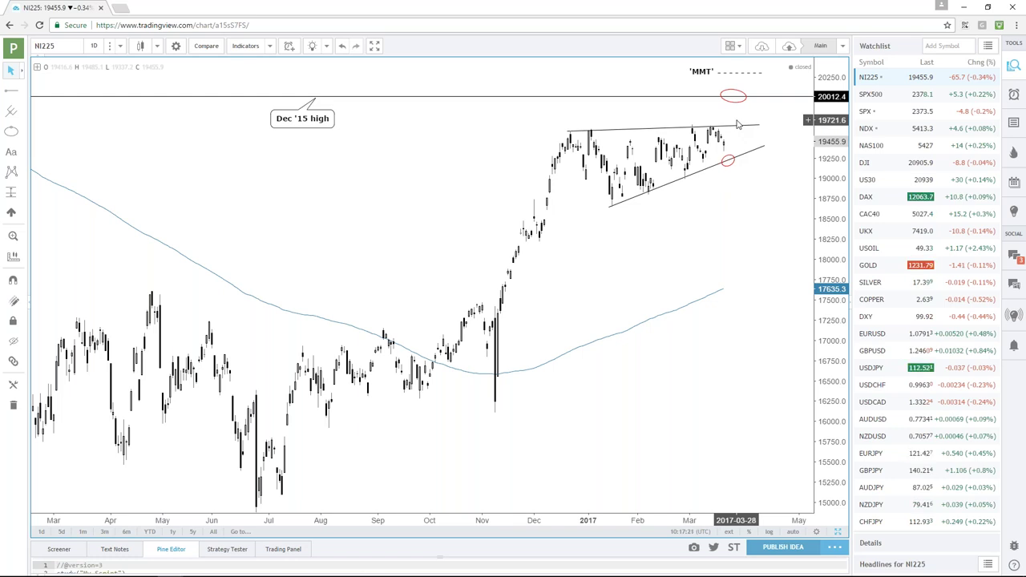
# Compress the price scale and raise the dashed 'MMT' line to around 20600
pyautogui.scroll(-5, 737, 204)
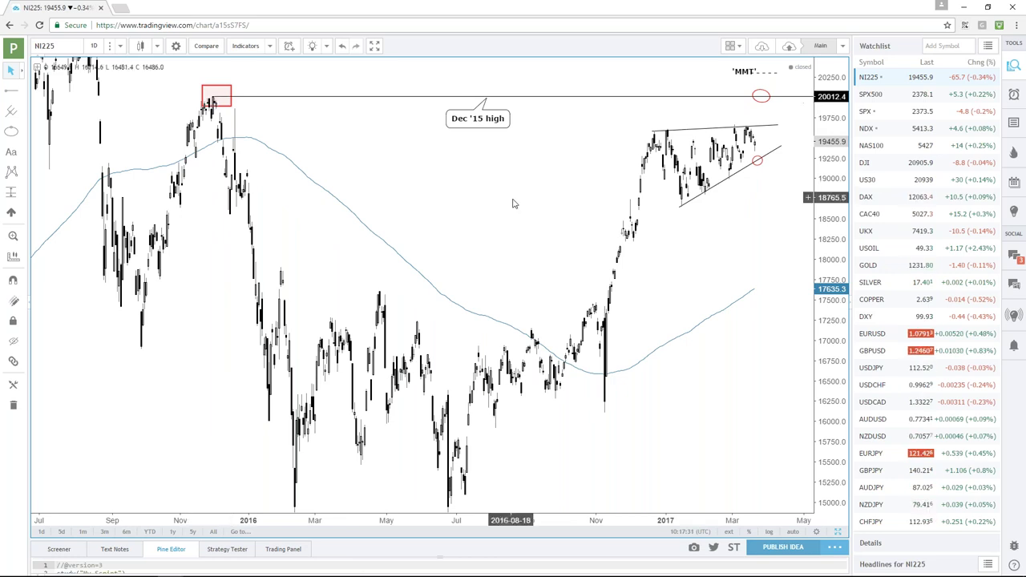
pyautogui.scroll(2, 515, 203)
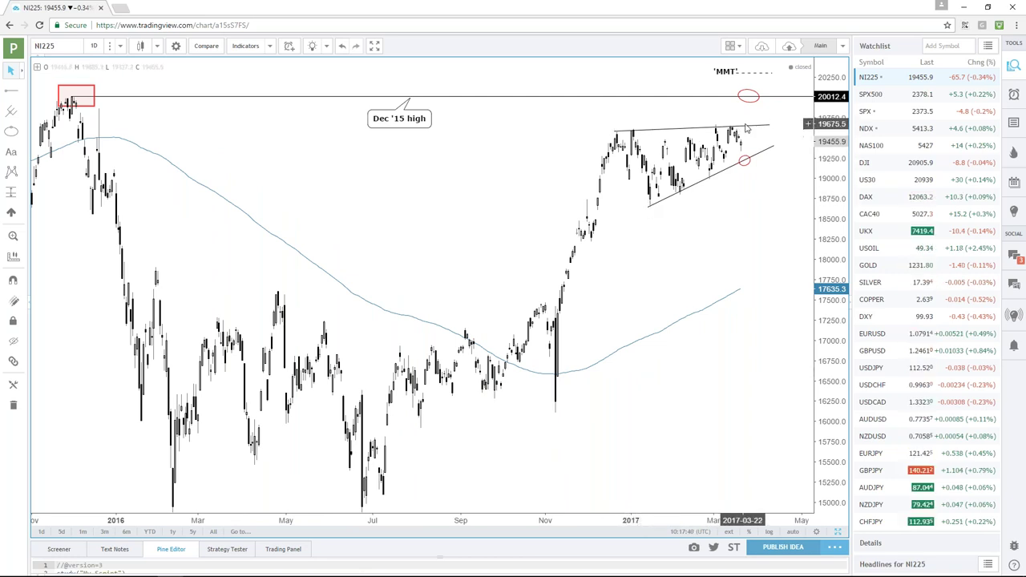
pyautogui.moveTo(834, 120); pyautogui.dragTo(824, 183)
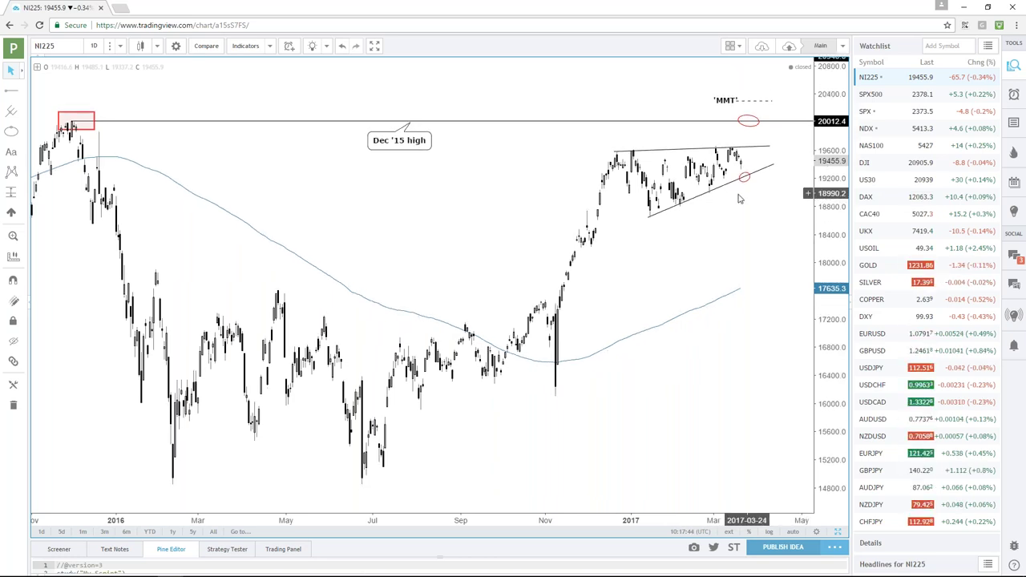
pyautogui.moveTo(747, 107); pyautogui.dragTo(755, 82)
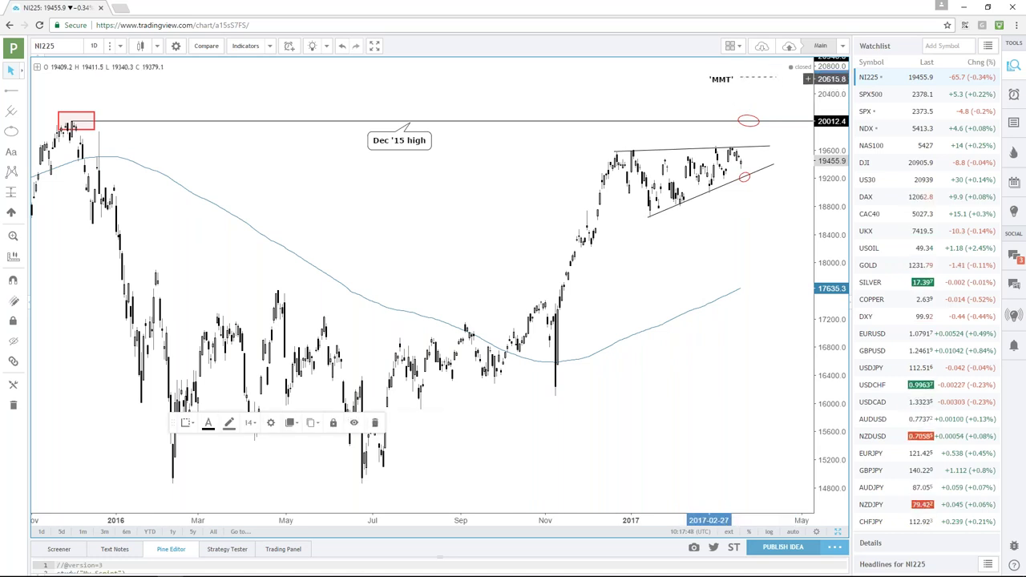
pyautogui.click(22, 93)
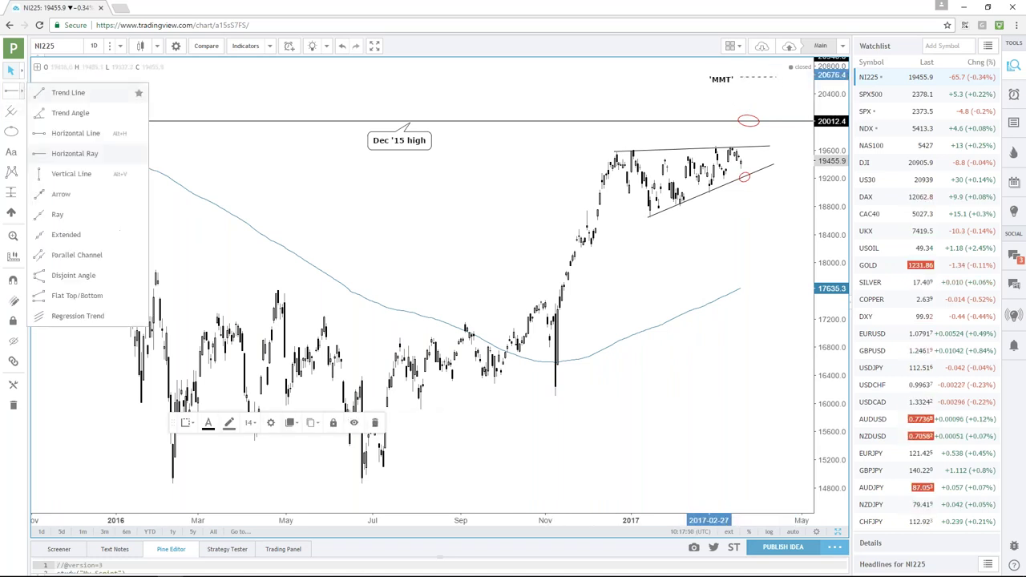
pyautogui.click(80, 94)
pyautogui.click(624, 148)
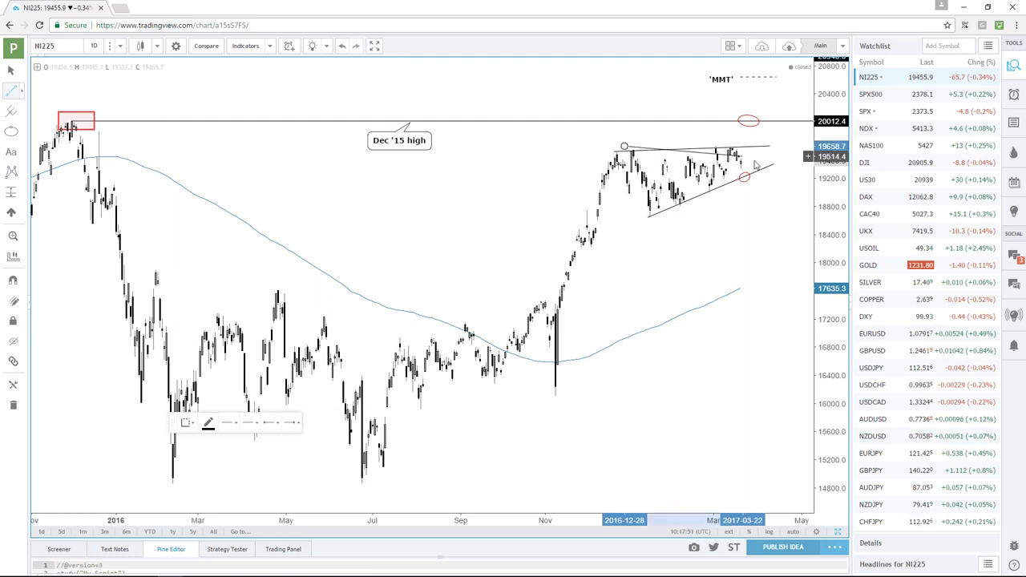
pyautogui.click(751, 169)
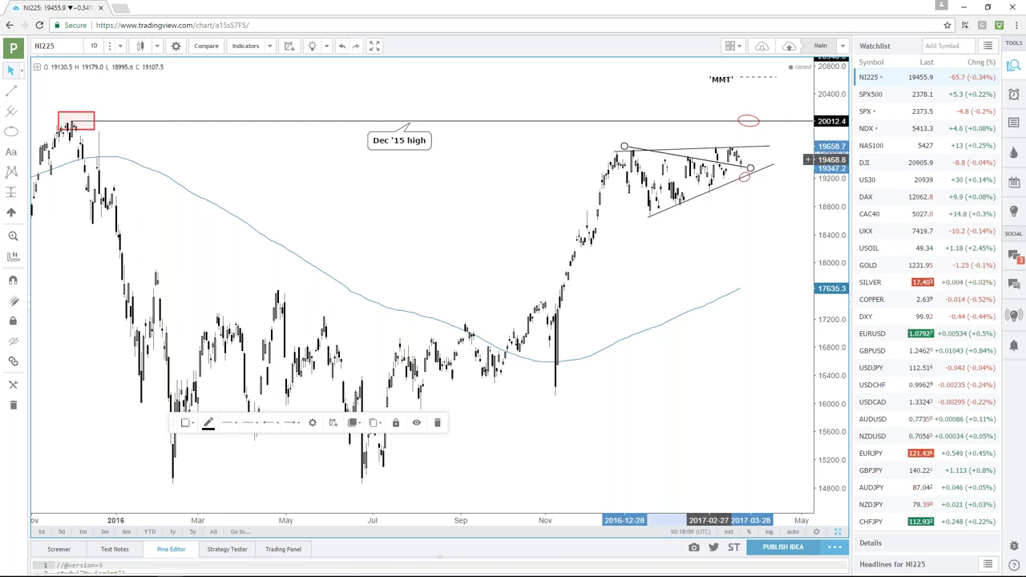
pyautogui.click(655, 168)
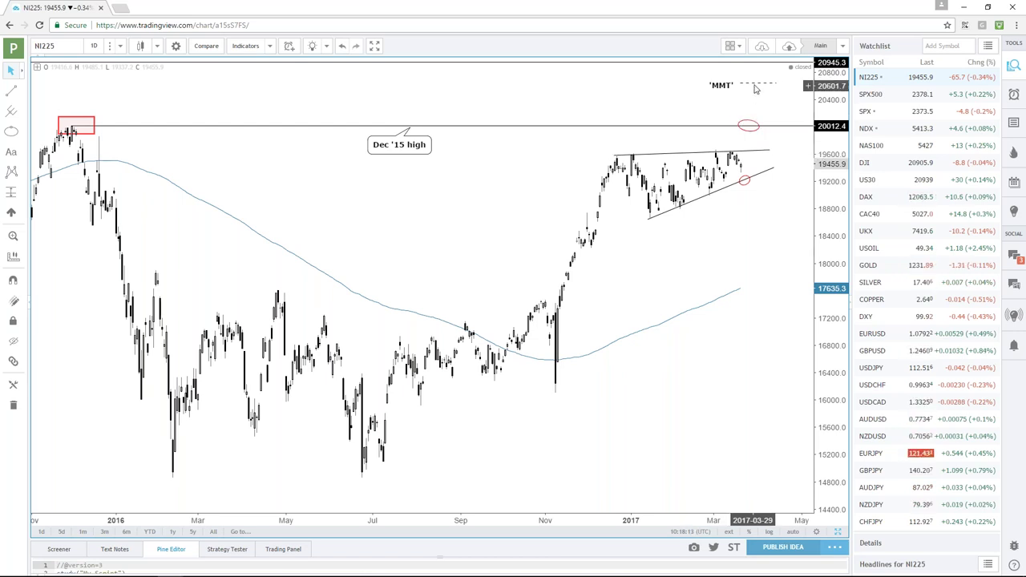
# Nudge the dashed 'MMT' line slightly lower, deselect it, and zoom in on the recent wedge
pyautogui.moveTo(753, 83)
pyautogui.mouseDown()
pyautogui.moveTo(754, 92)
pyautogui.moveTo(713, 89)
pyautogui.mouseUp()
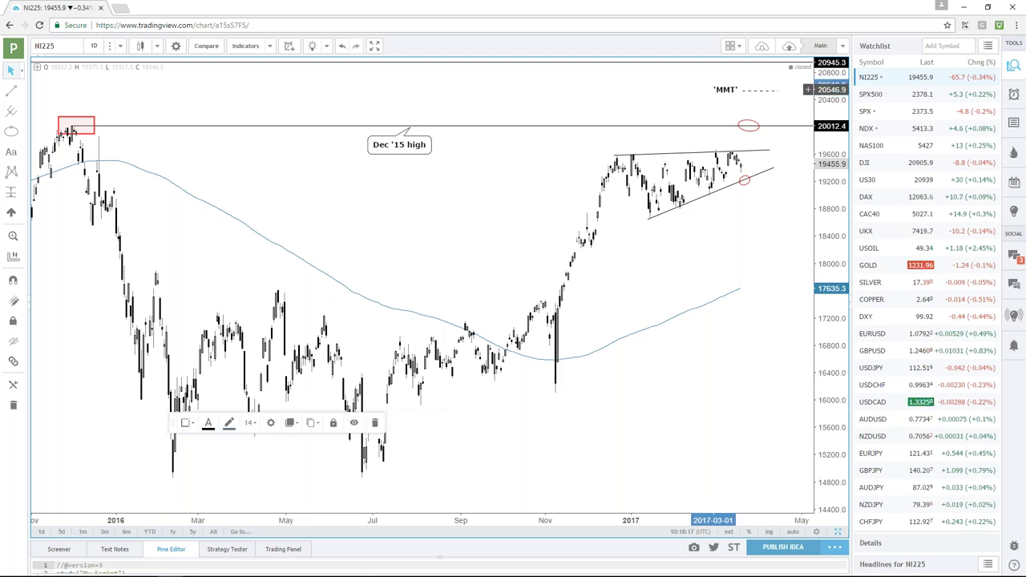
pyautogui.click(642, 89)
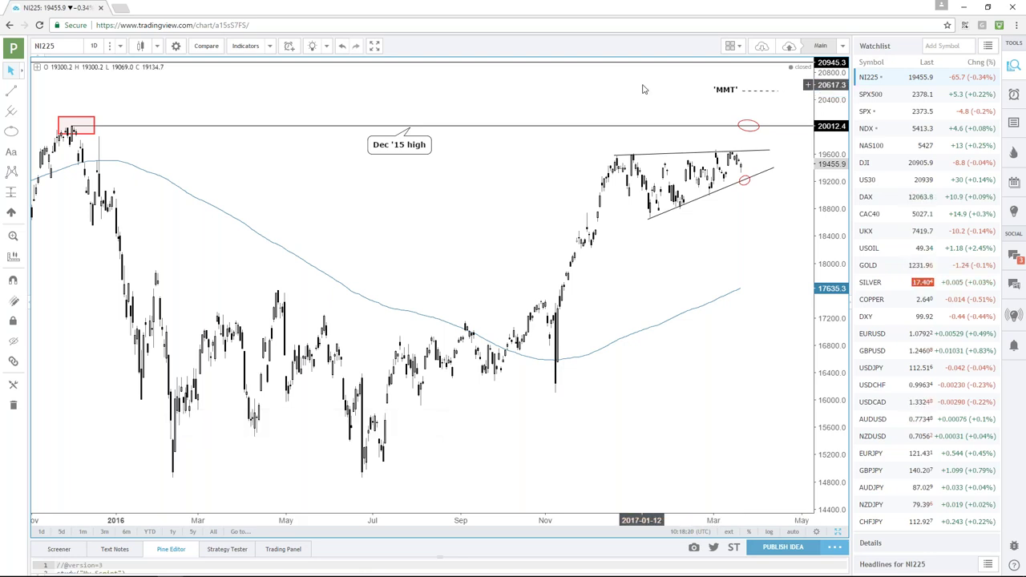
pyautogui.moveTo(773, 169)
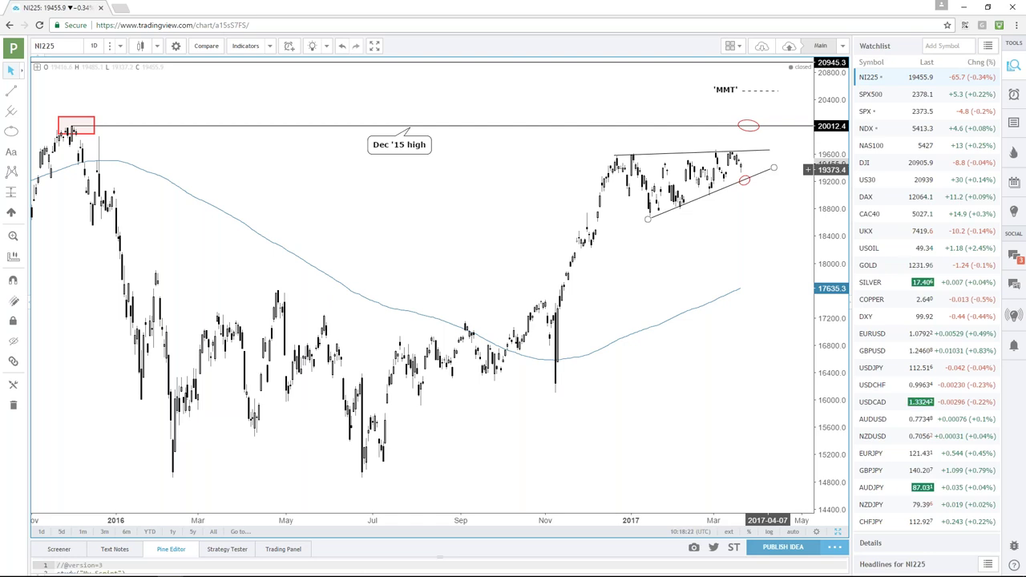
pyautogui.scroll(2, 705, 208)
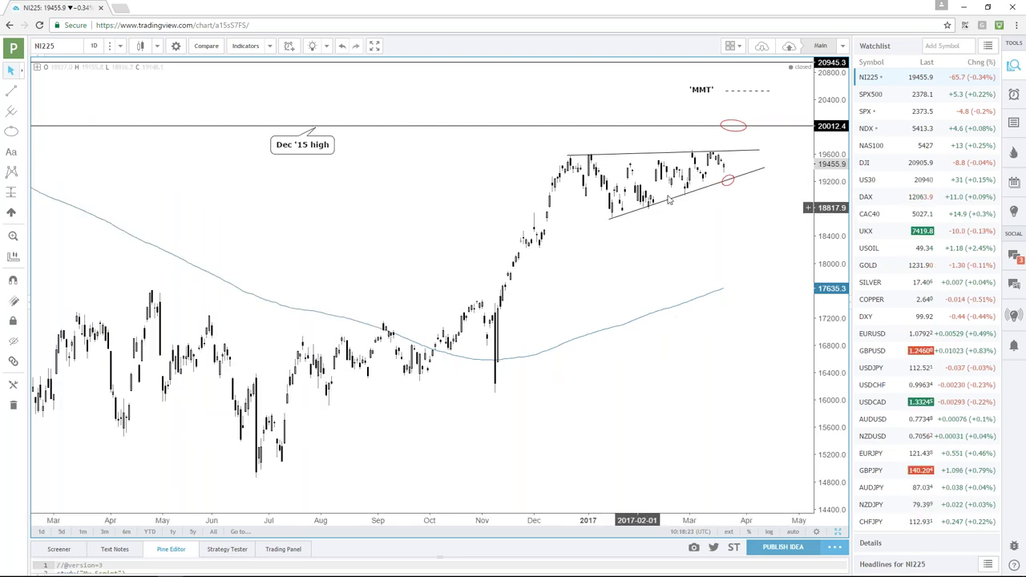
pyautogui.scroll(1, 724, 238)
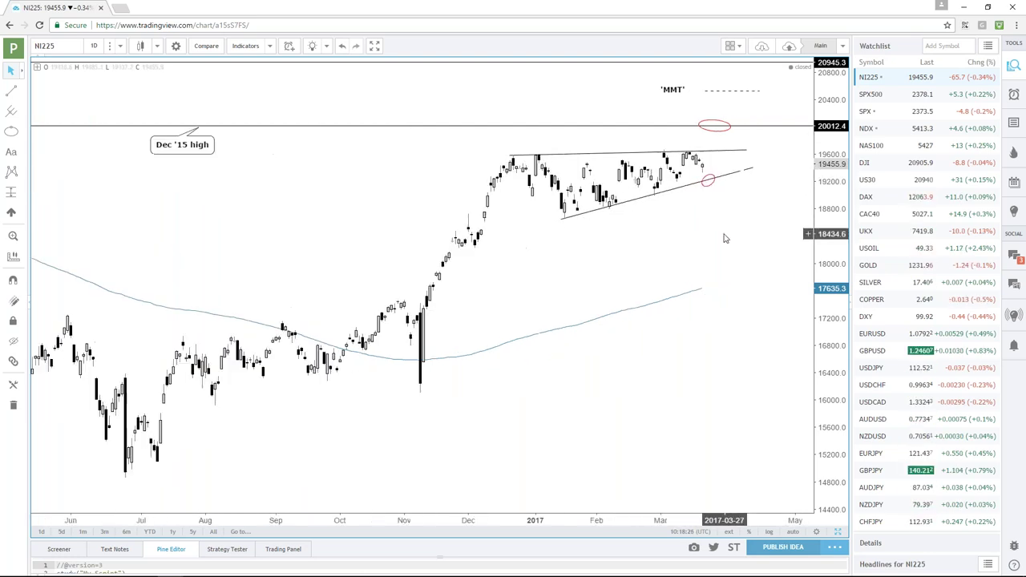
pyautogui.moveTo(709, 185)
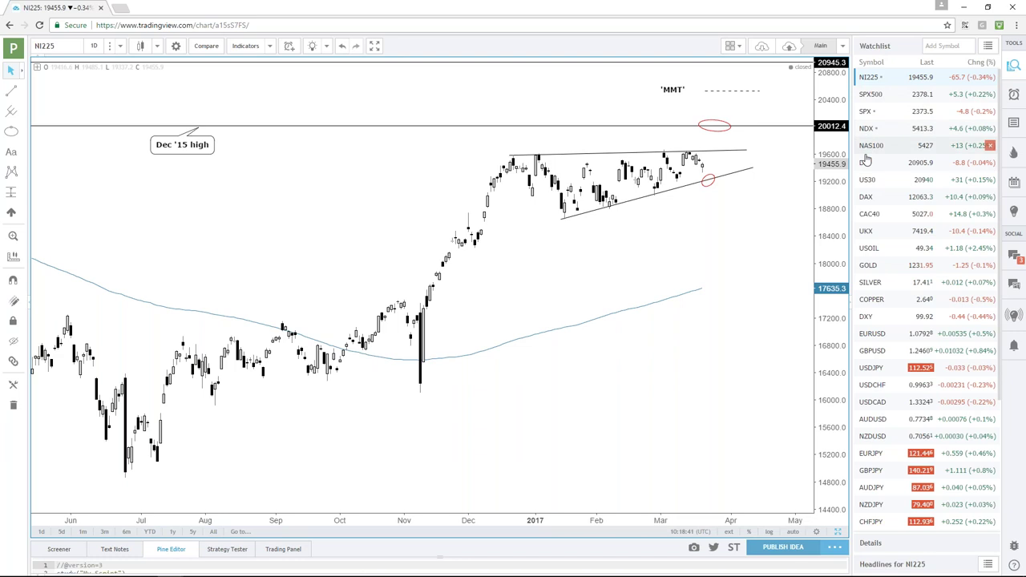
# Switch to the DAX daily chart and stretch its prices up to the 2015 record high
pyautogui.click(865, 198)
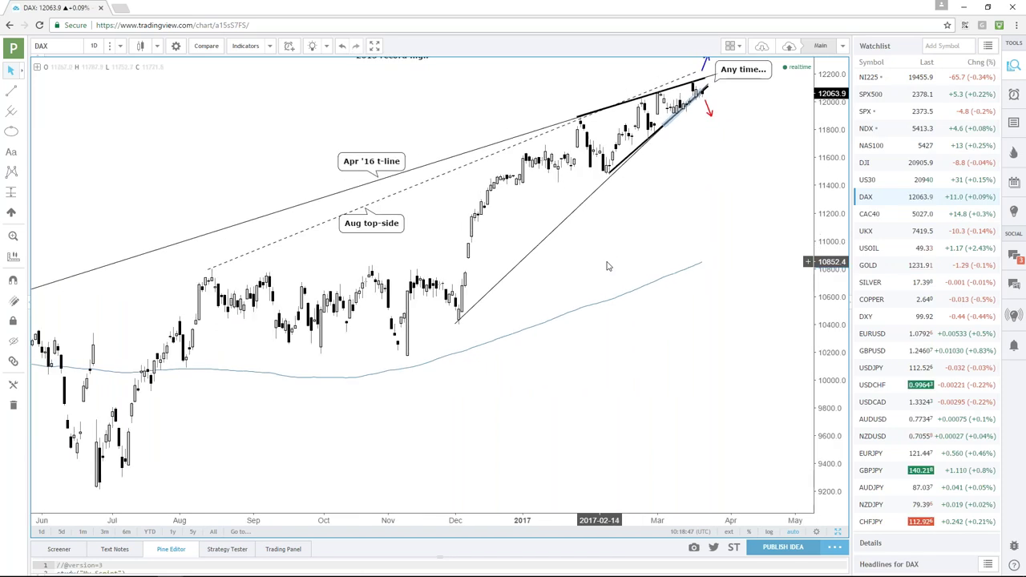
pyautogui.scroll(1, 632, 265)
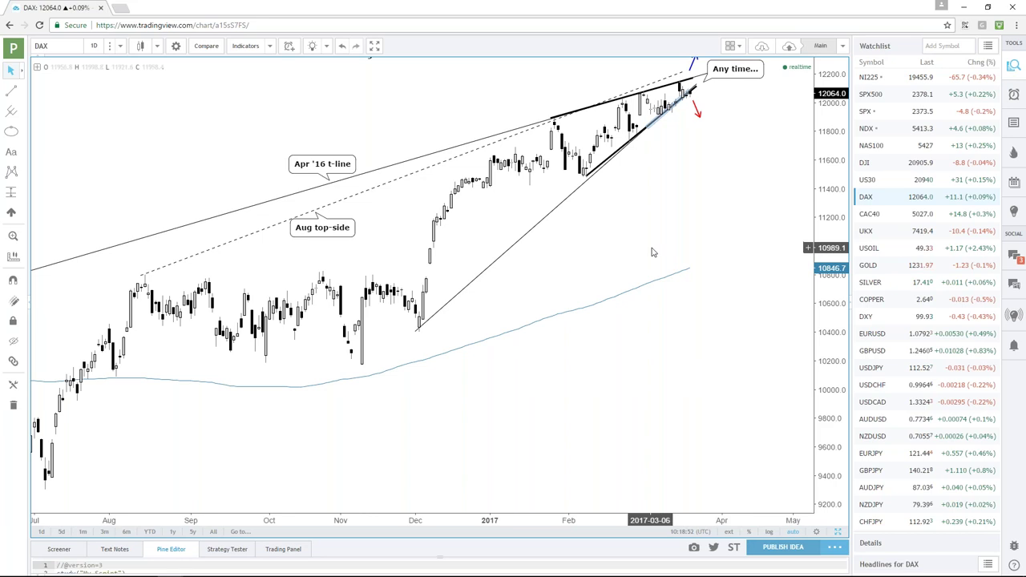
pyautogui.scroll(1, 651, 252)
pyautogui.scroll(-2, 652, 252)
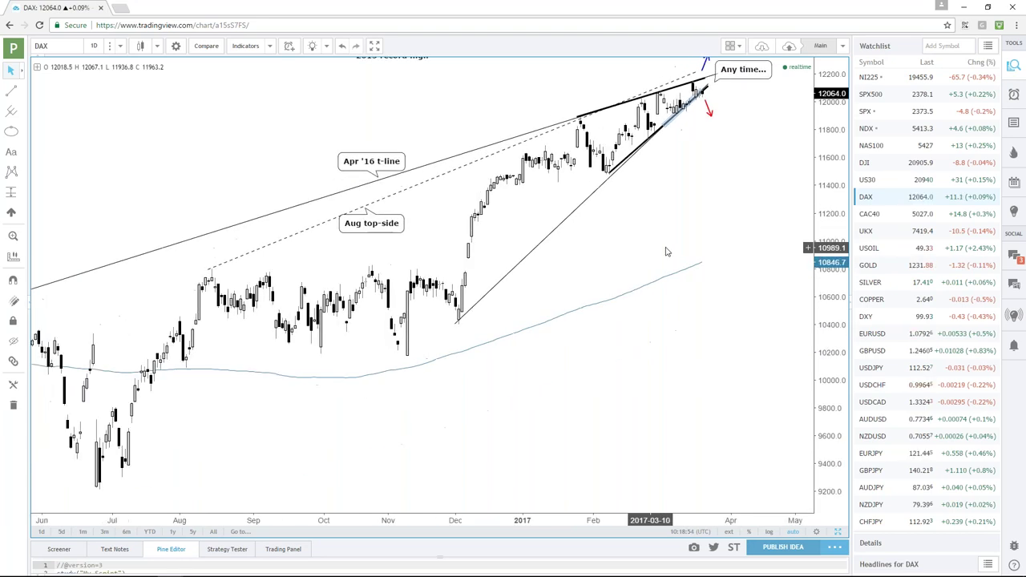
pyautogui.scroll(1, 726, 220)
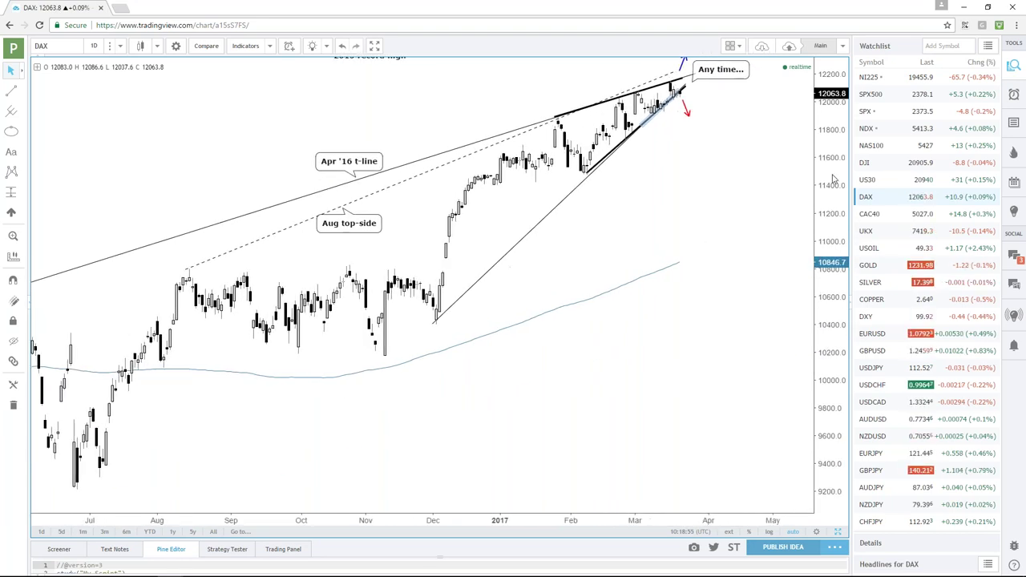
pyautogui.moveTo(832, 329); pyautogui.dragTo(823, 305)
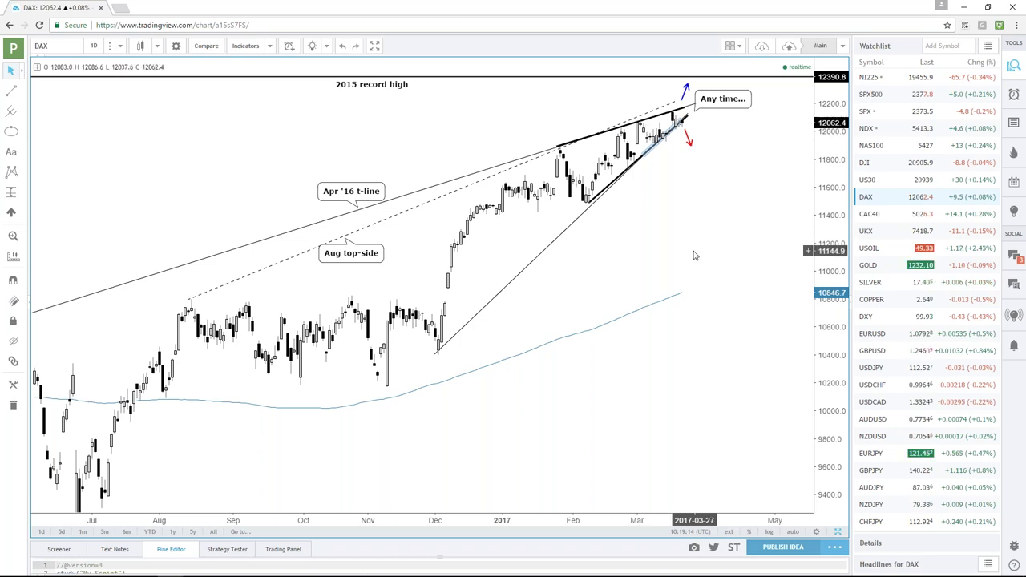
# Select the blue trend line under the recent DAX bars and zoom out over the wedge
pyautogui.scroll(1, 694, 256)
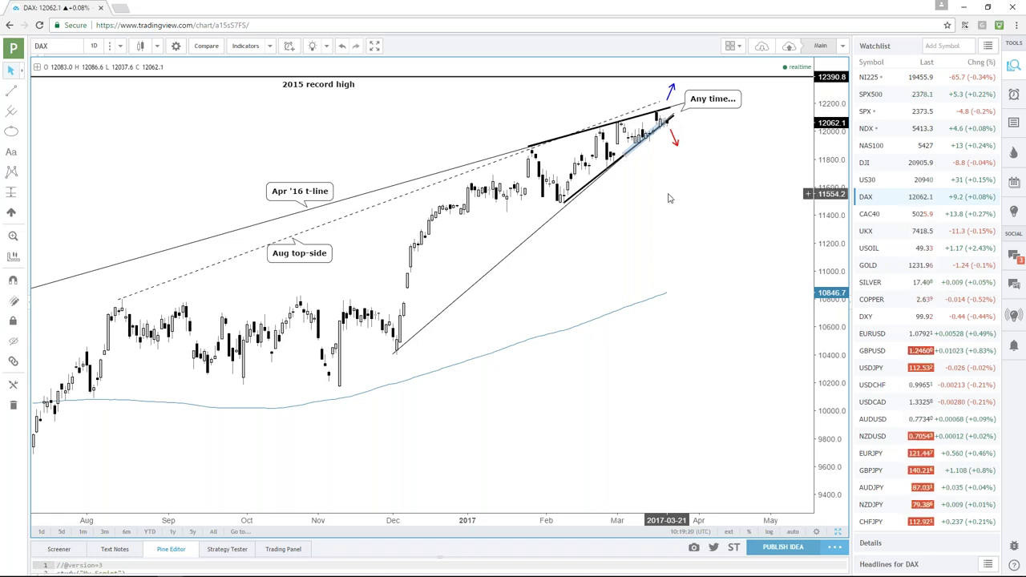
pyautogui.scroll(1, 669, 198)
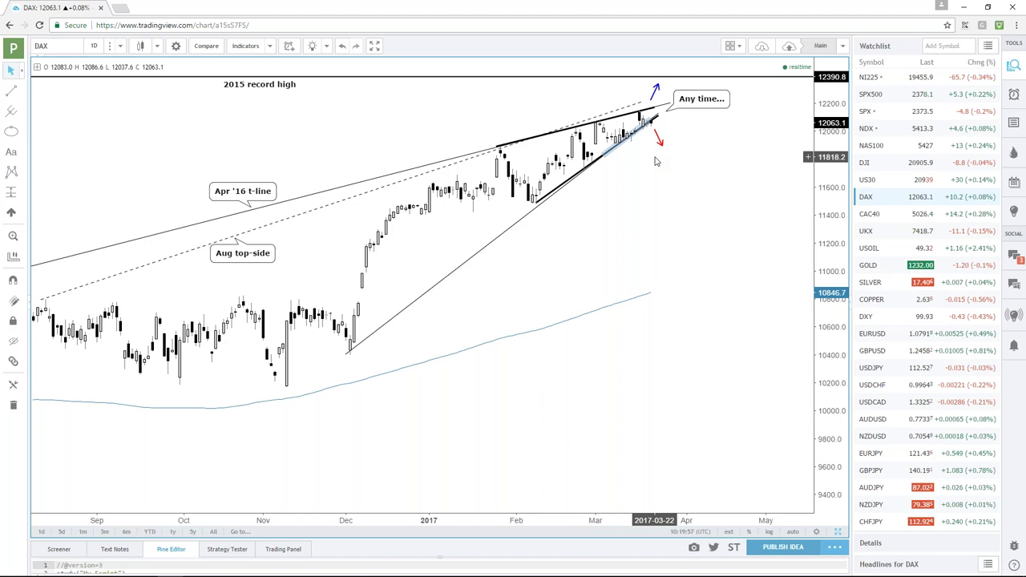
pyautogui.scroll(1, 624, 215)
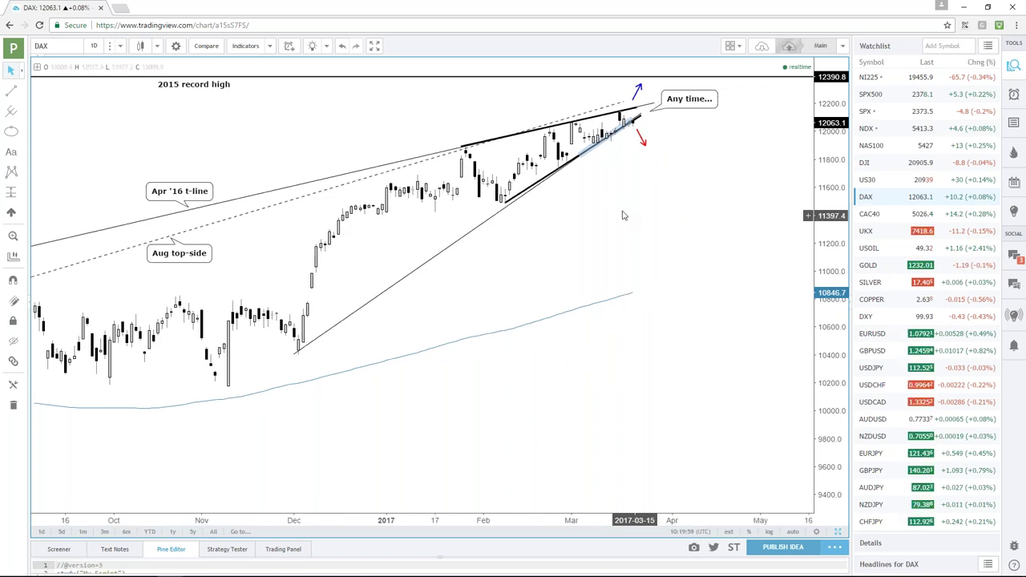
pyautogui.click(613, 131)
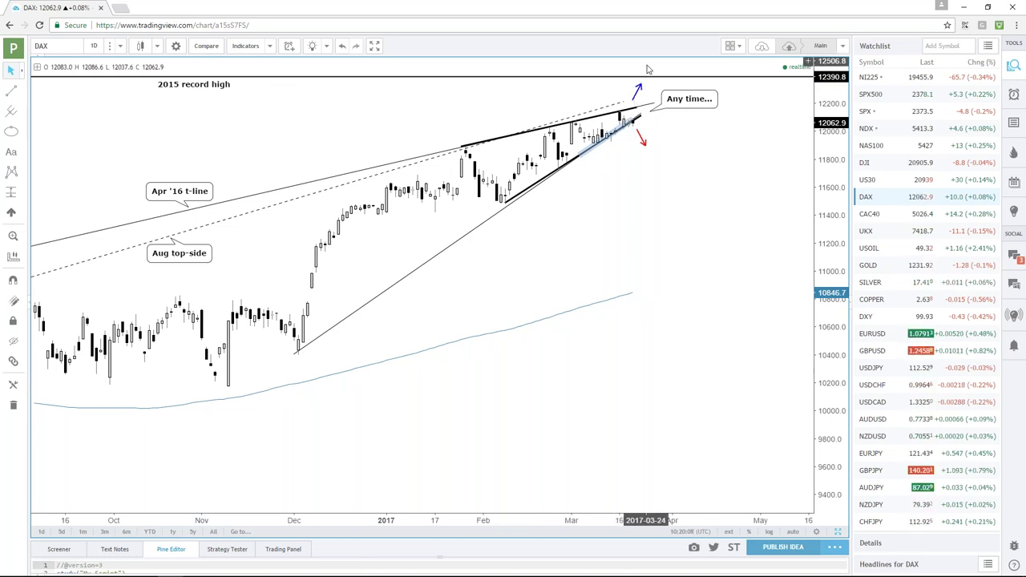
pyautogui.scroll(-2, 555, 256)
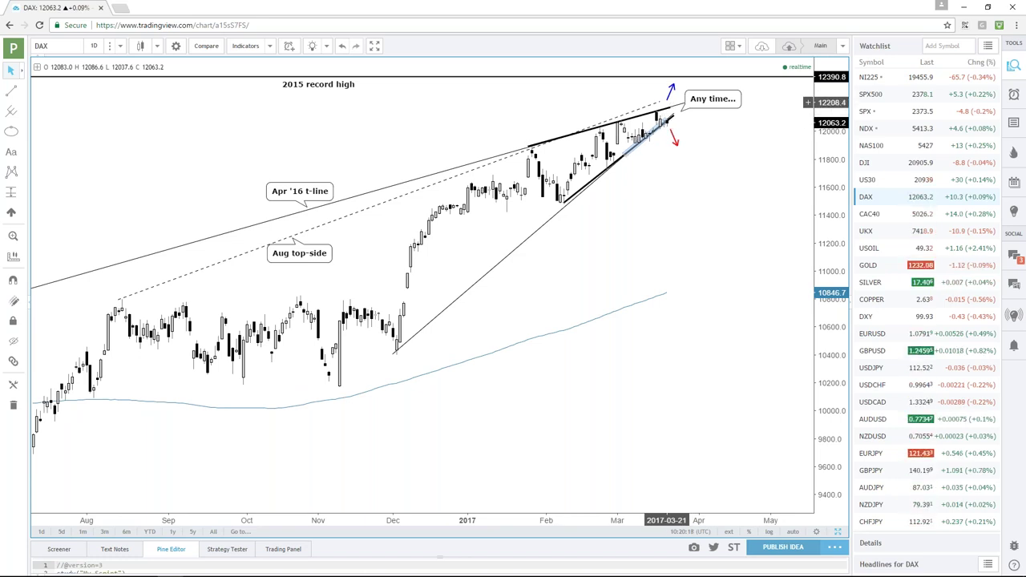
pyautogui.scroll(-1, 282, 410)
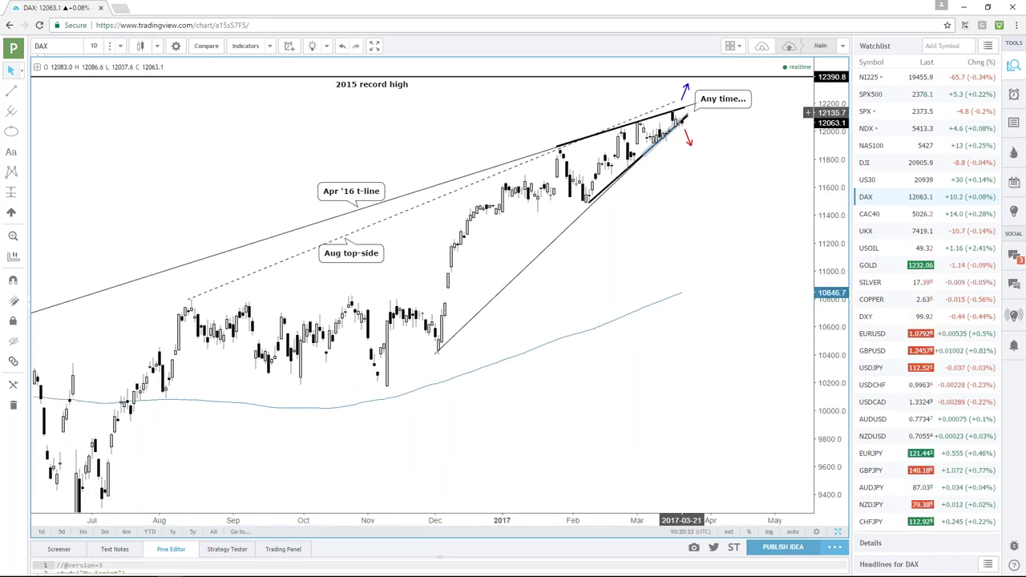
pyautogui.scroll(1, 678, 200)
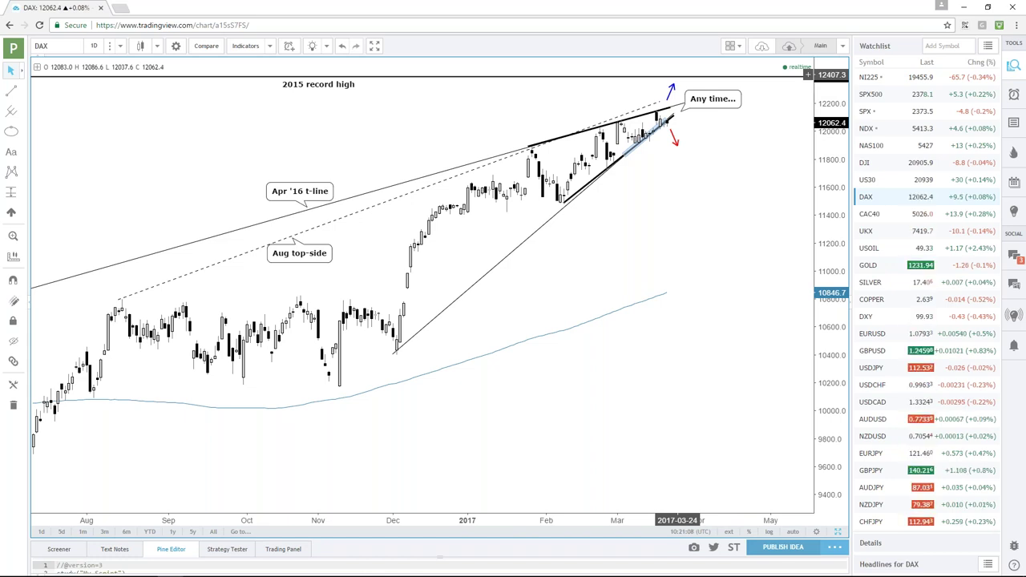
pyautogui.scroll(-1, 698, 223)
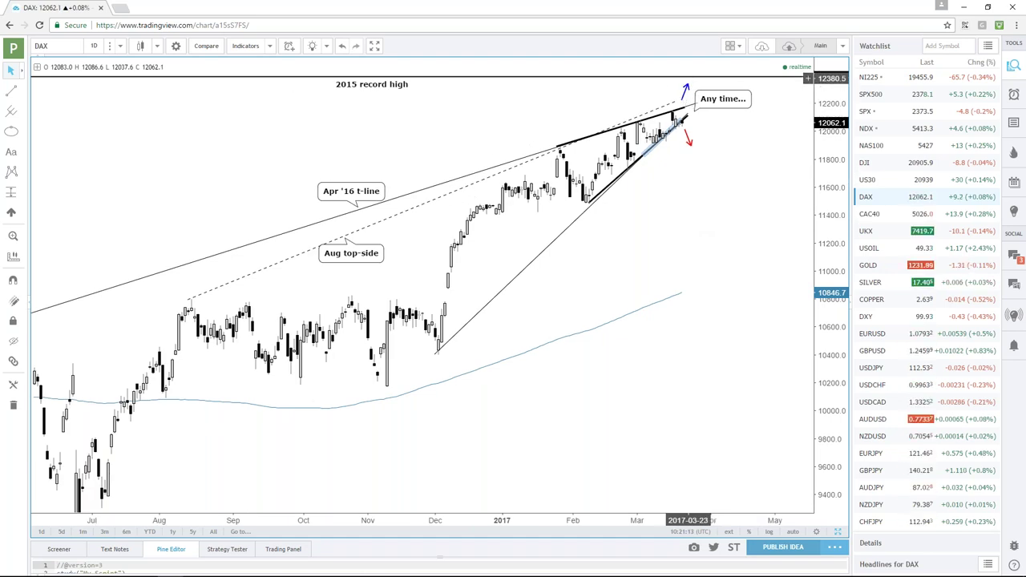
pyautogui.scroll(-1, 724, 209)
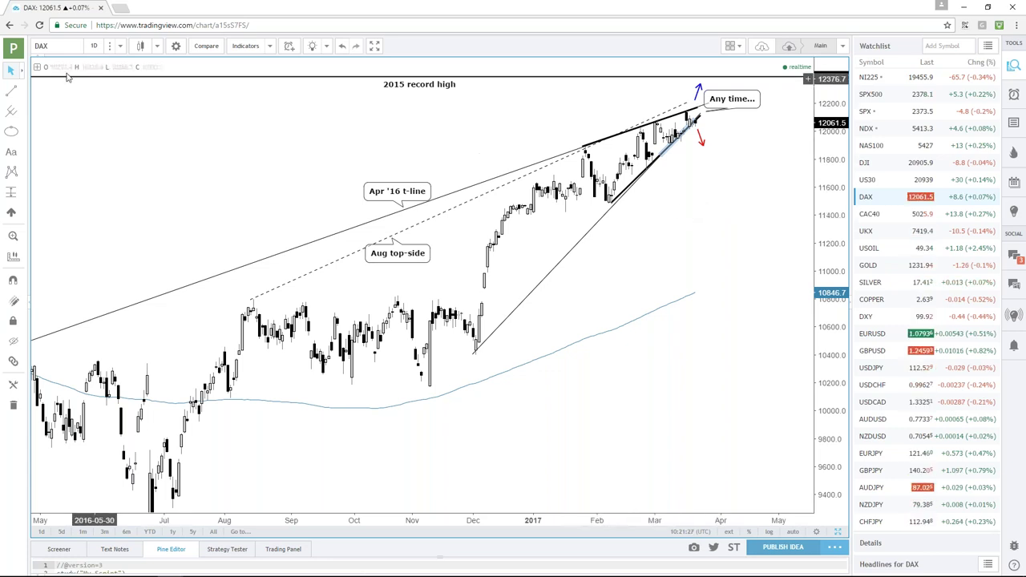
pyautogui.click(51, 45)
pyautogui.write('NI225')
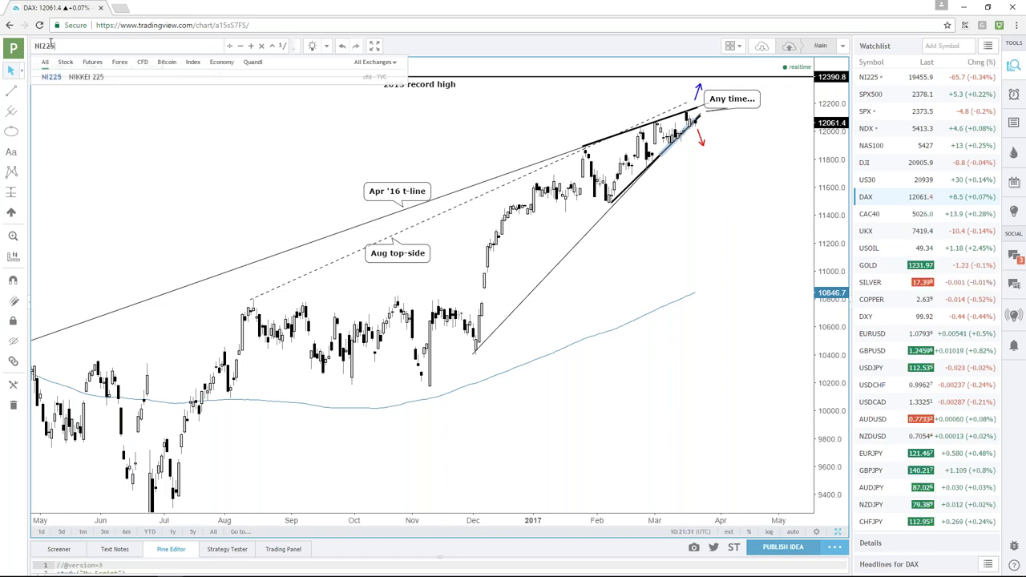
pyautogui.press('Return')
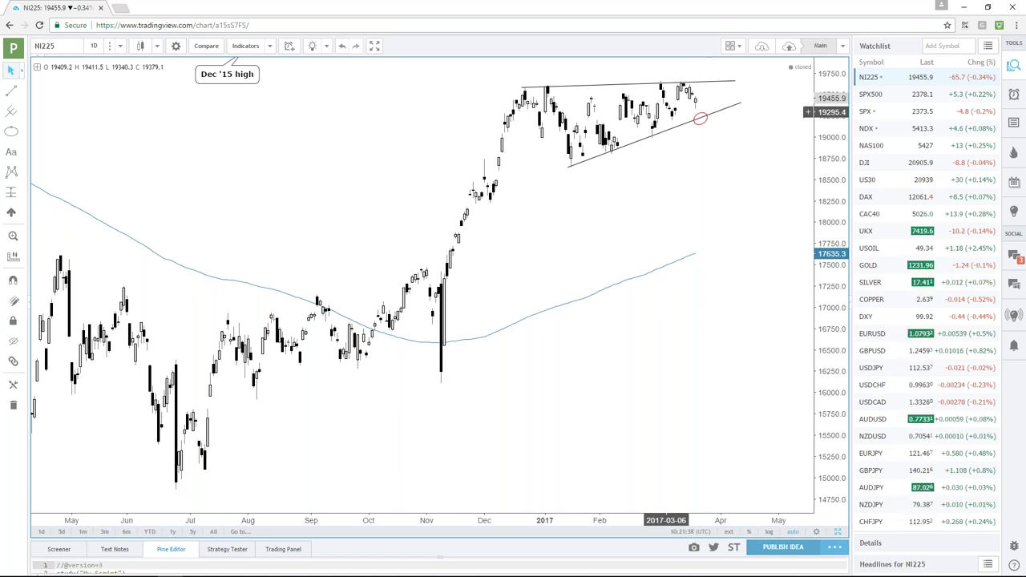
pyautogui.click(67, 45)
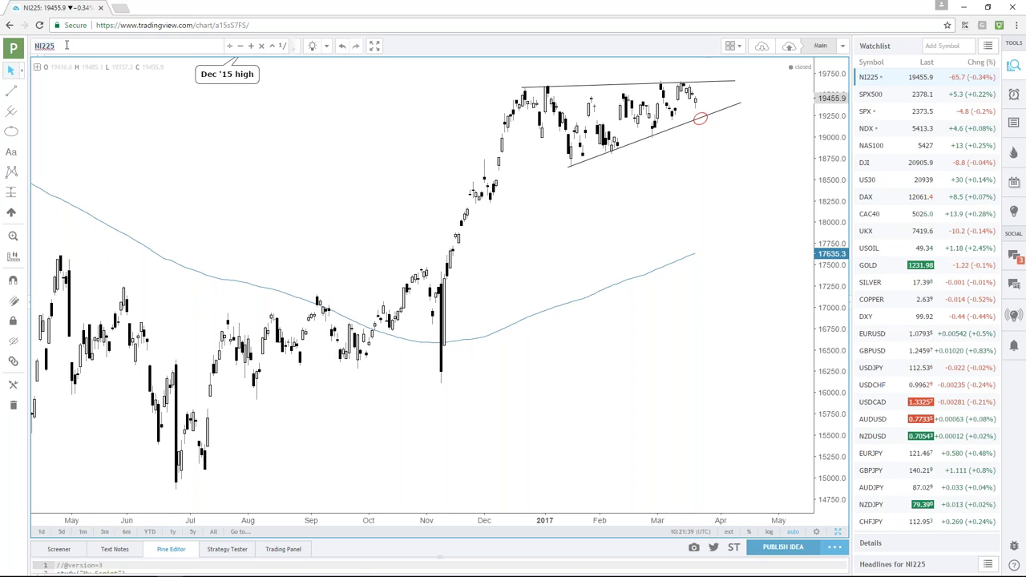
pyautogui.write('DAX')
pyautogui.press('Return')
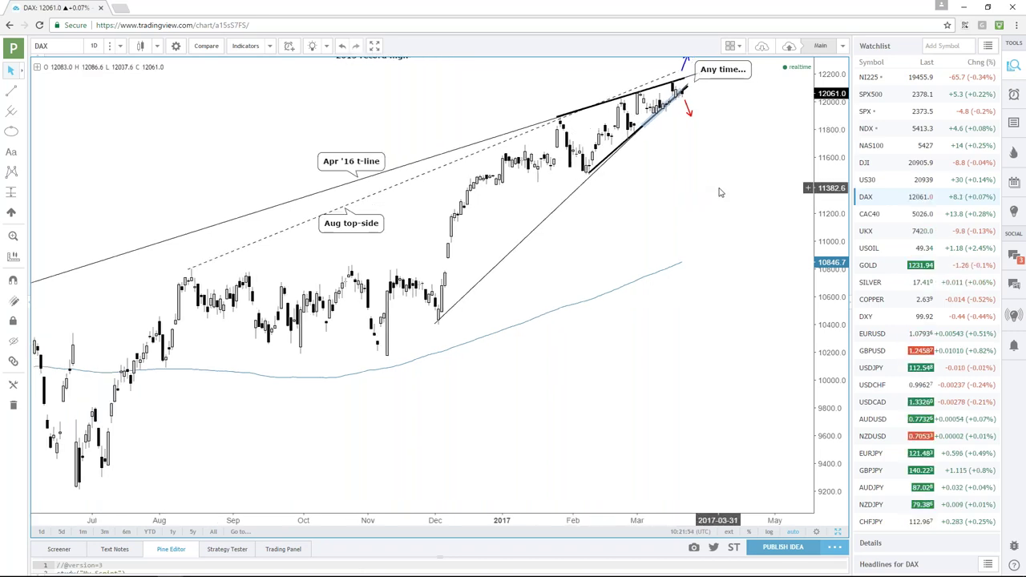
# Compress the DAX price scale so the 12390.8 '2015 record high' line shows above the wedge
pyautogui.scroll(1, 719, 192)
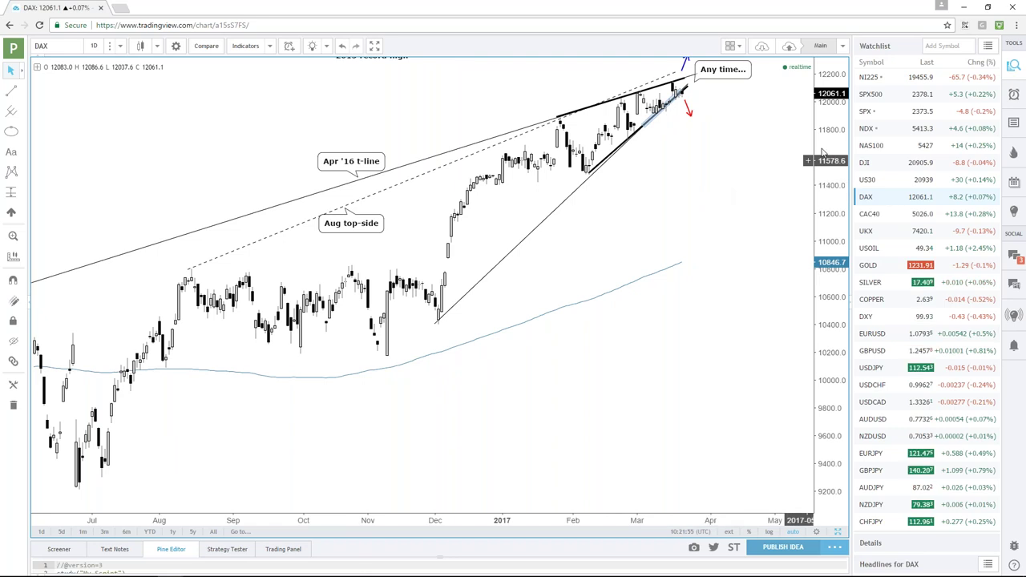
pyautogui.moveTo(825, 157); pyautogui.dragTo(824, 187)
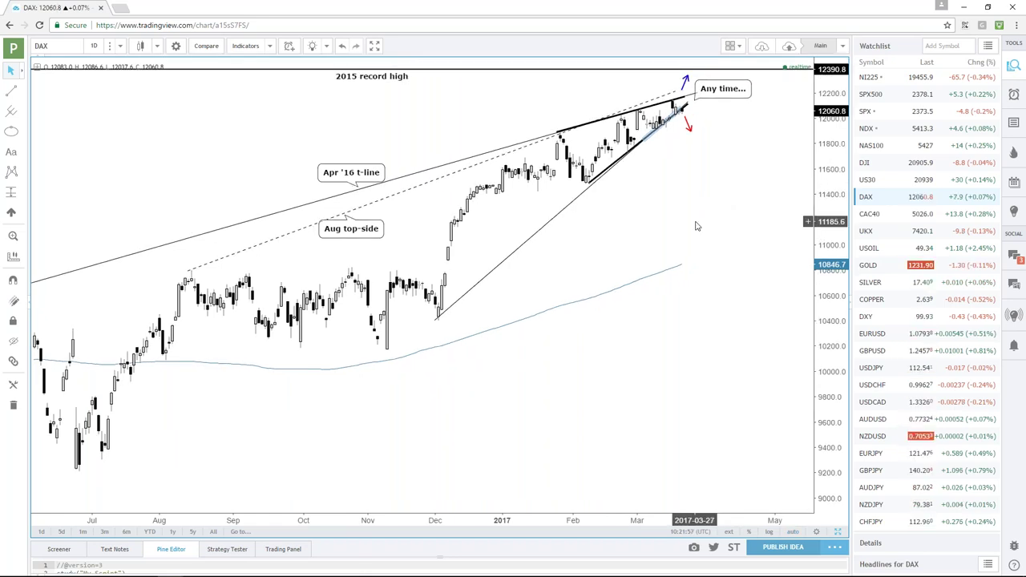
pyautogui.scroll(1, 694, 222)
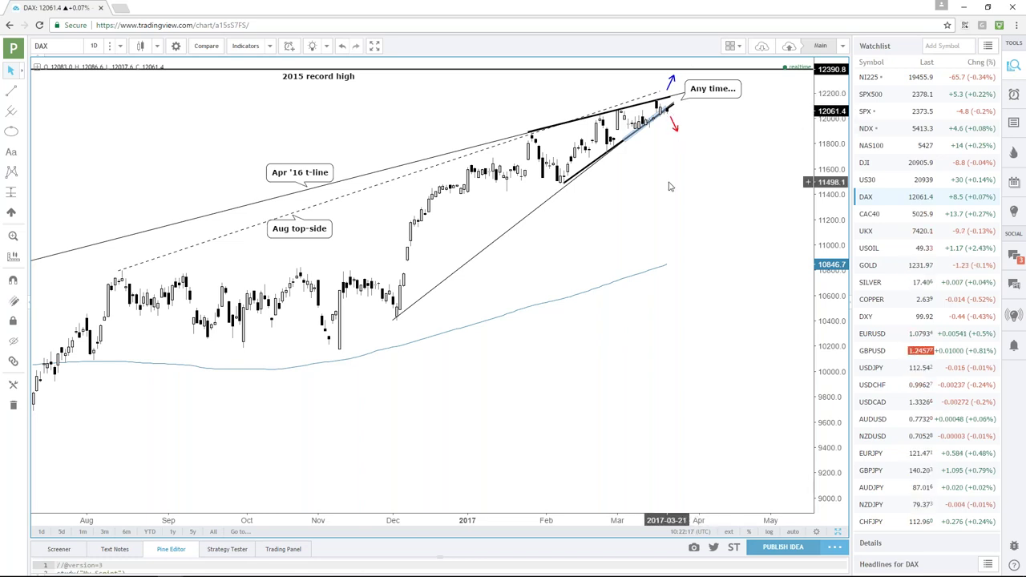
pyautogui.scroll(-1, 671, 186)
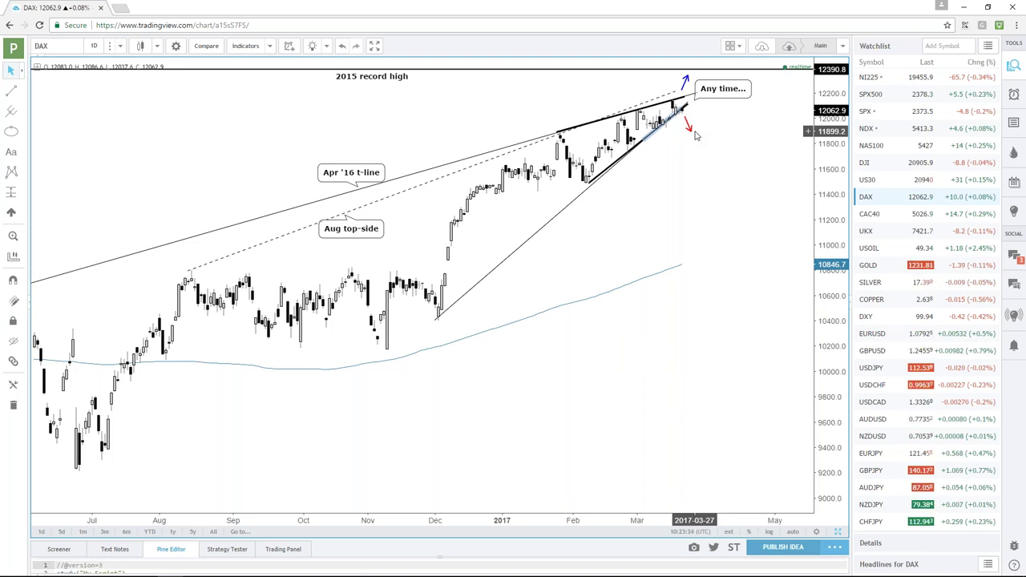
# Reshape the red downside arrow at the DAX wedge tip, lengthening then shortening it
pyautogui.moveTo(688, 118); pyautogui.dragTo(699, 185)
pyautogui.click(713, 176)
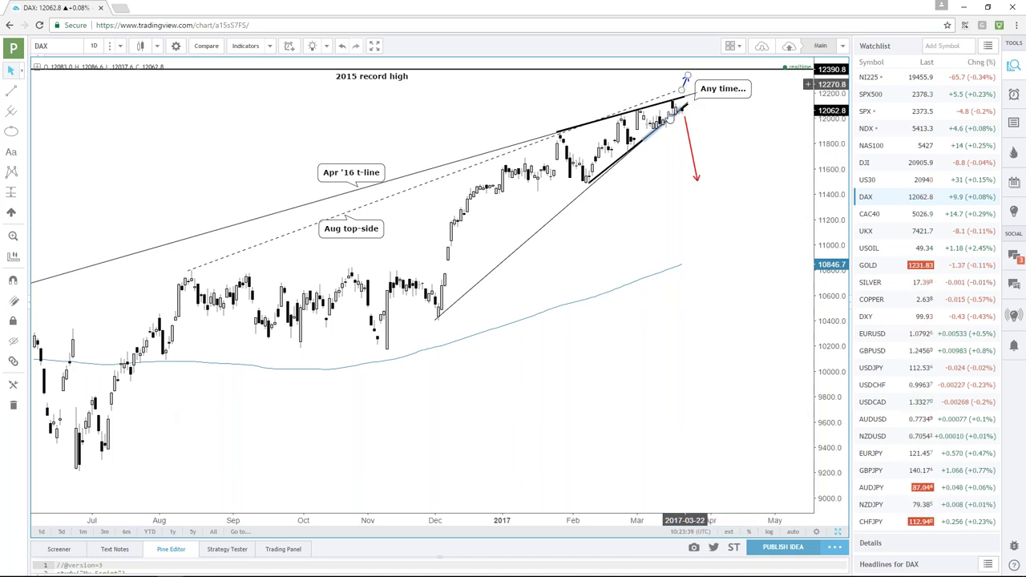
pyautogui.moveTo(697, 180); pyautogui.dragTo(694, 145)
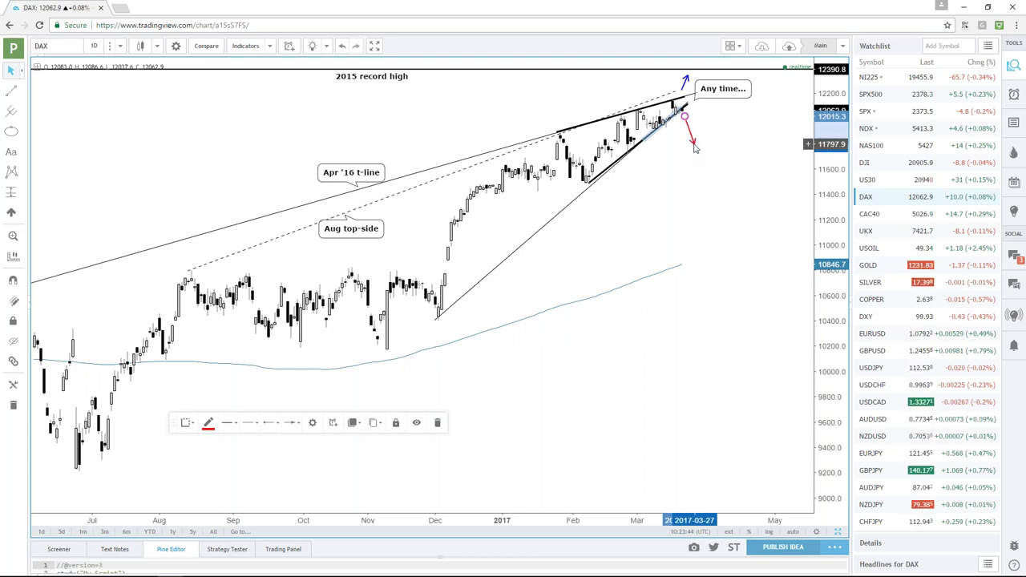
pyautogui.click(697, 162)
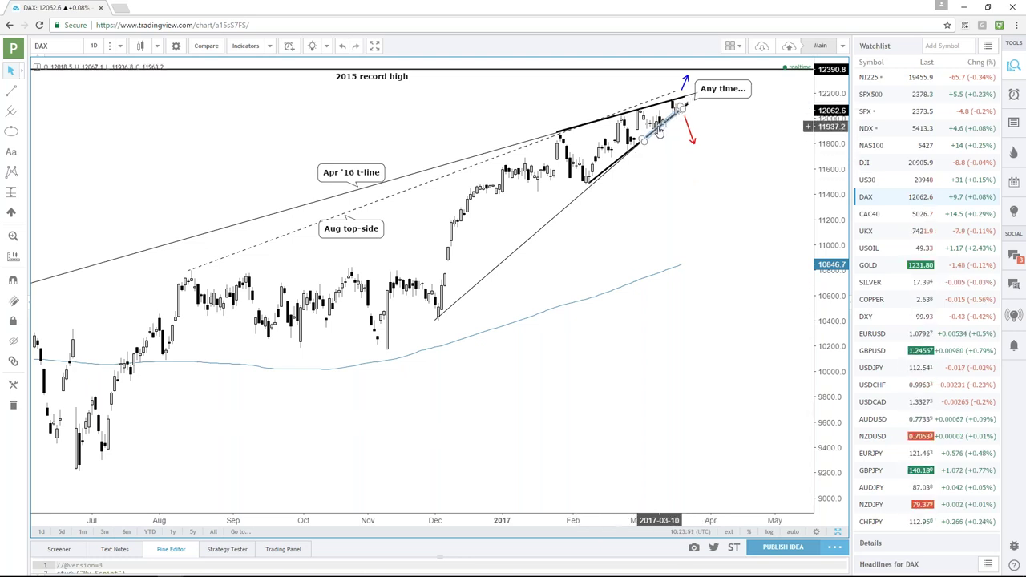
# Zoom the DAX chart and bring up the four-chart layout with the 2h view
pyautogui.scroll(2, 497, 225)
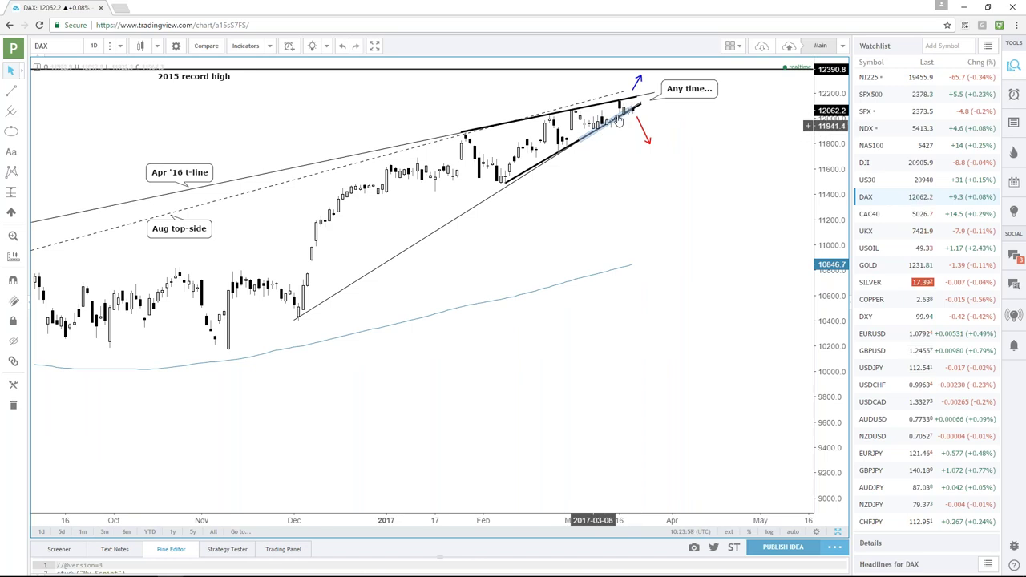
pyautogui.scroll(-2, 656, 235)
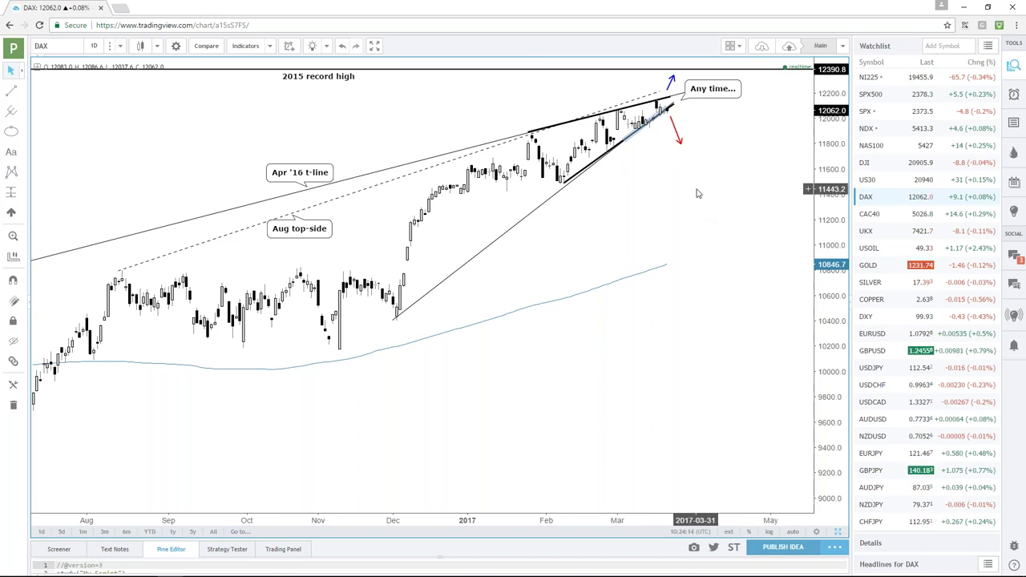
pyautogui.scroll(-1, 705, 261)
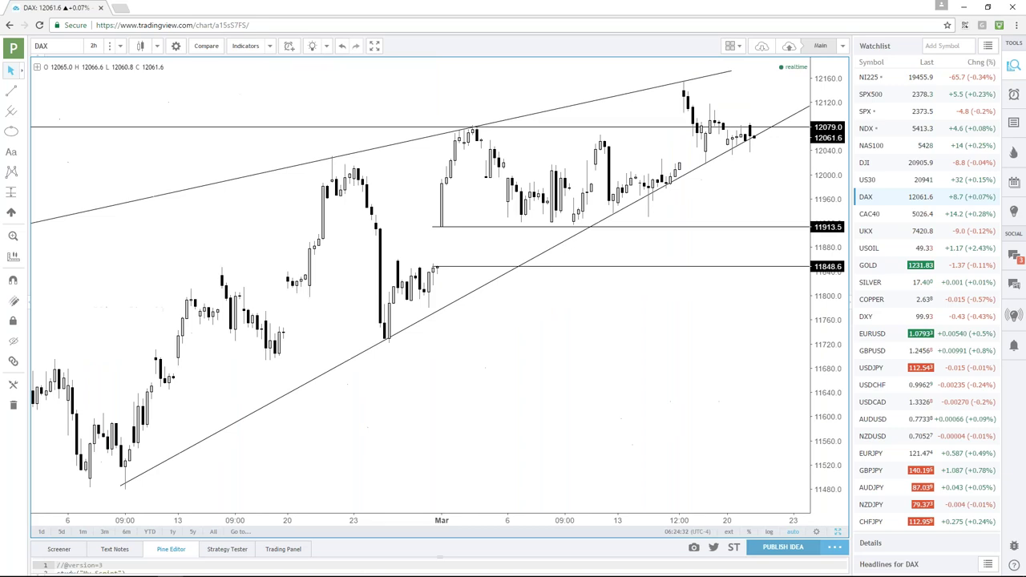
# Zoom out and pan the DAX 2h chart, then extend the upper wedge line further right
pyautogui.scroll(-3, 664, 286)
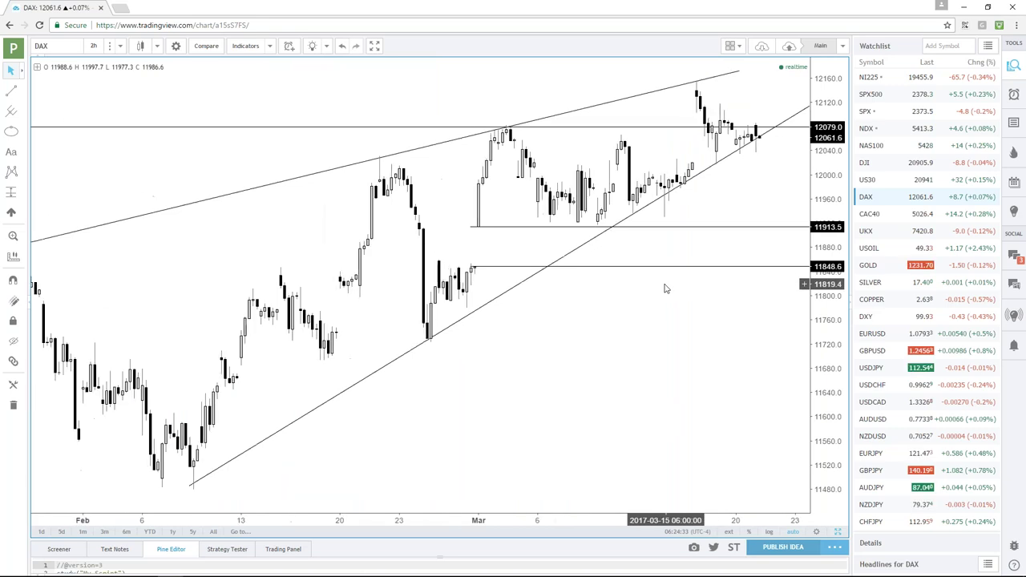
pyautogui.scroll(-1, 664, 288)
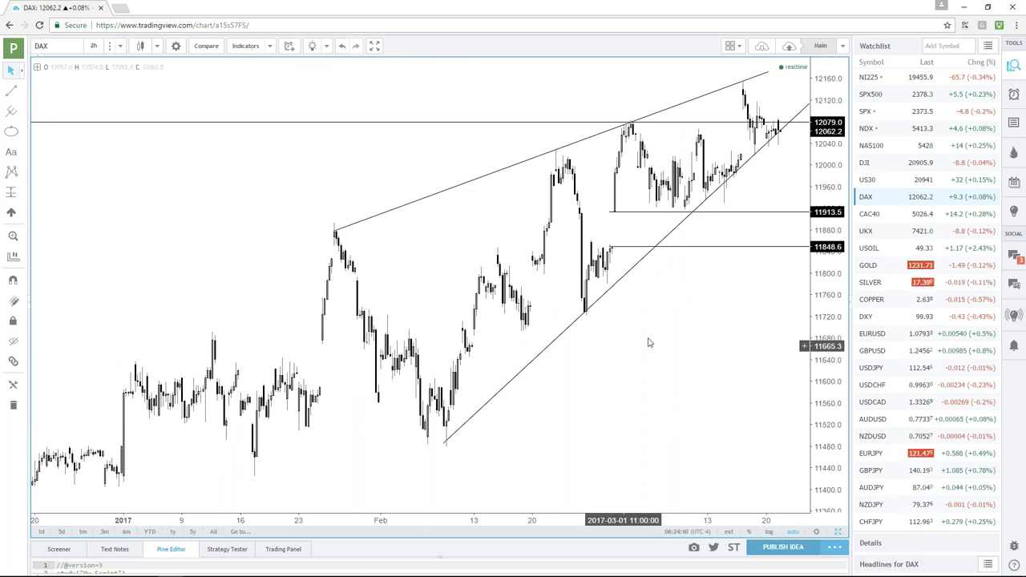
pyautogui.moveTo(694, 321); pyautogui.dragTo(654, 328)
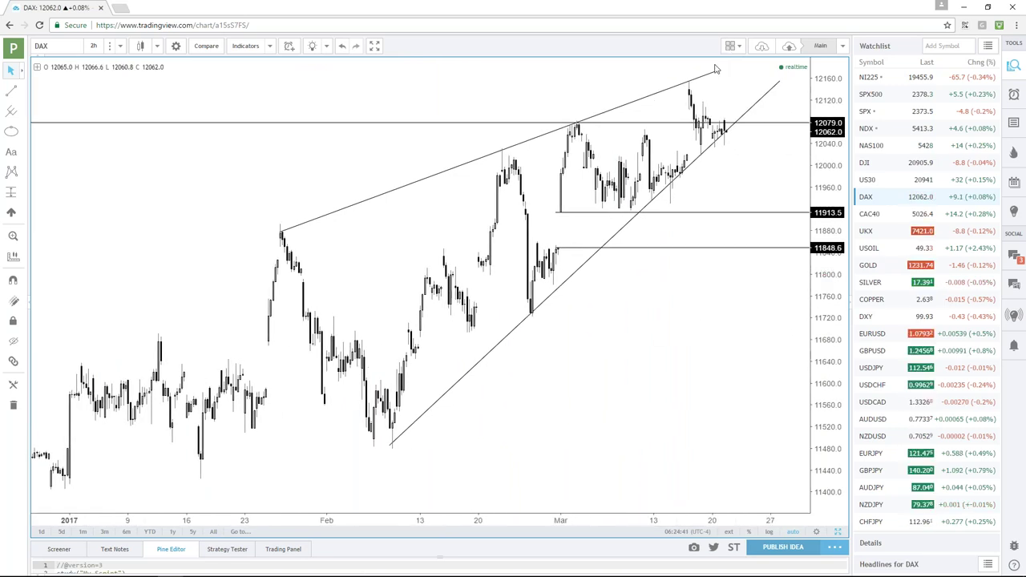
pyautogui.moveTo(716, 69); pyautogui.dragTo(737, 68)
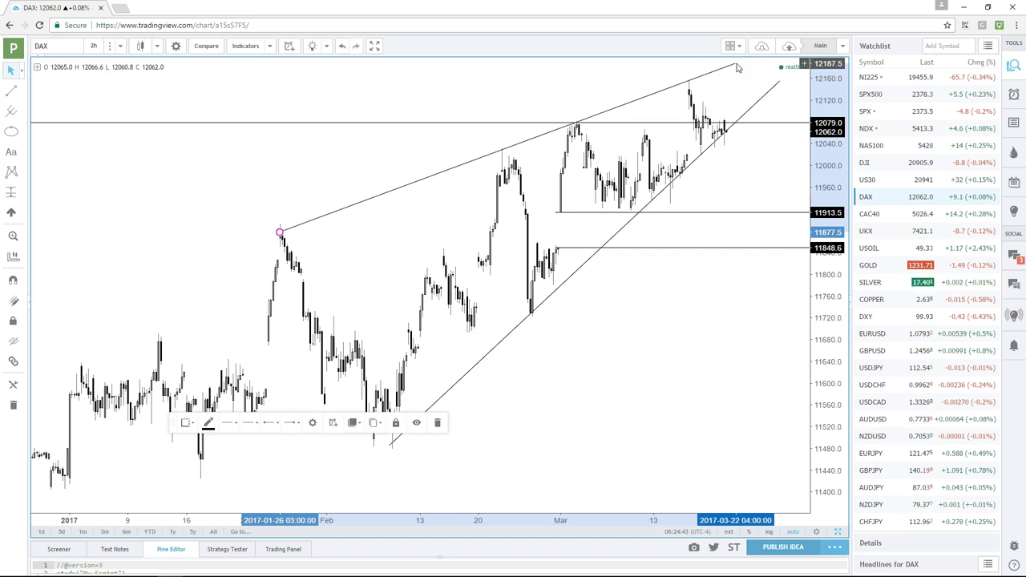
pyautogui.click(674, 272)
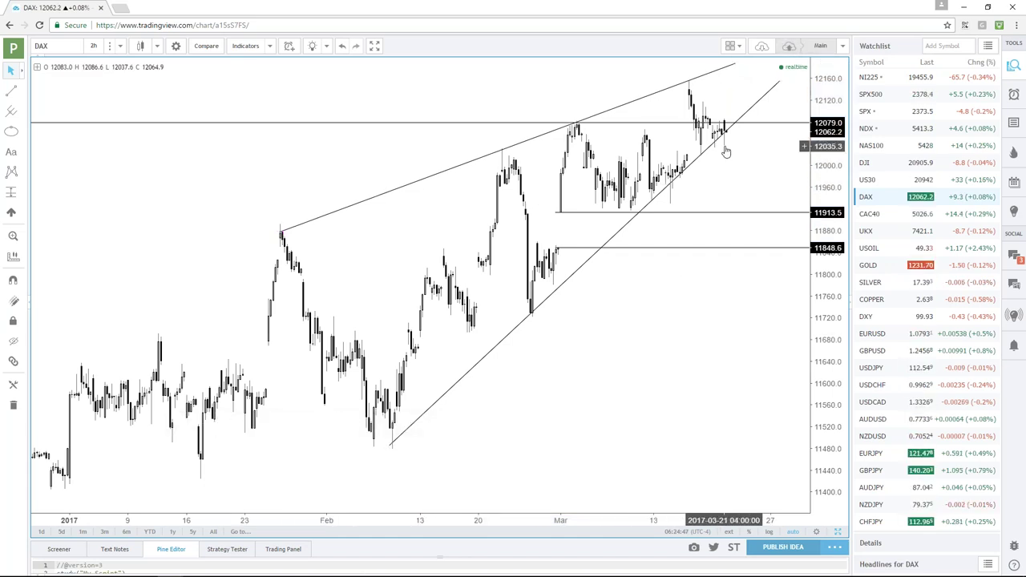
# Draw a short horizontal trend line at 12011.8 beneath the latest DAX 2h candles
pyautogui.click(11, 92)
pyautogui.click(704, 160)
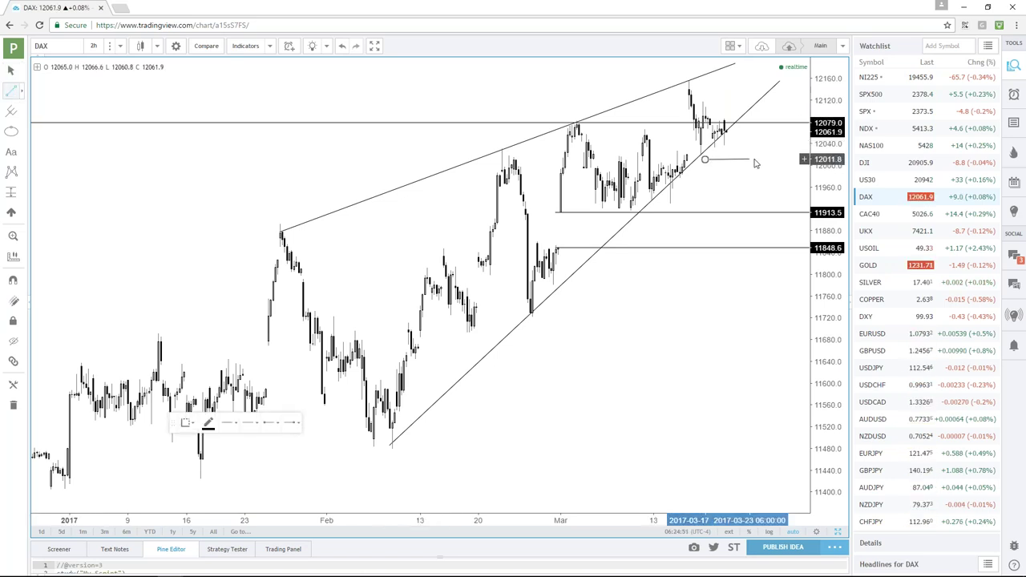
pyautogui.click(753, 160)
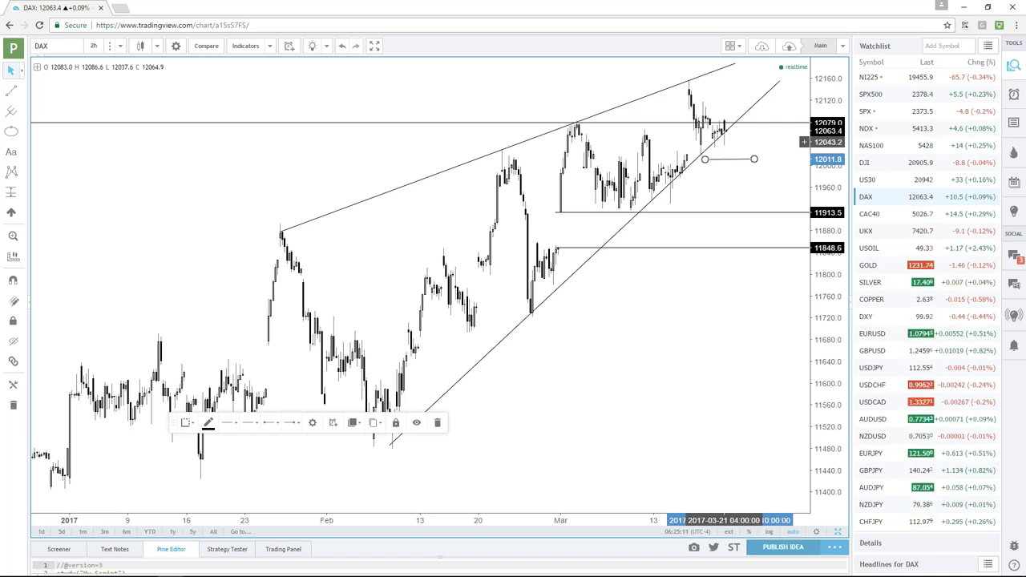
pyautogui.click(730, 180)
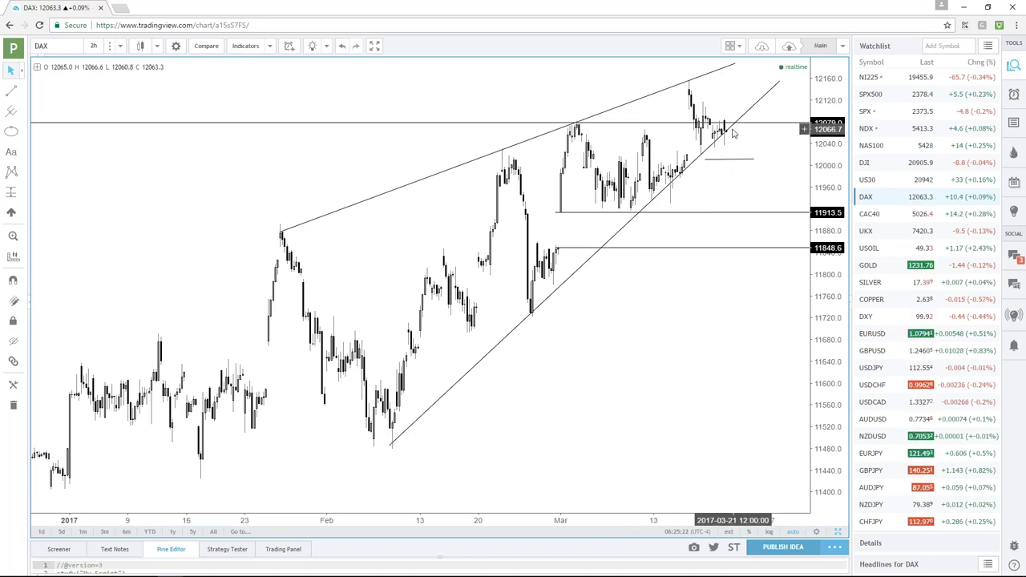
# Restore the four-chart layout and maximize the top-left DAX daily chart
pyautogui.click(833, 529)
pyautogui.click(488, 289)
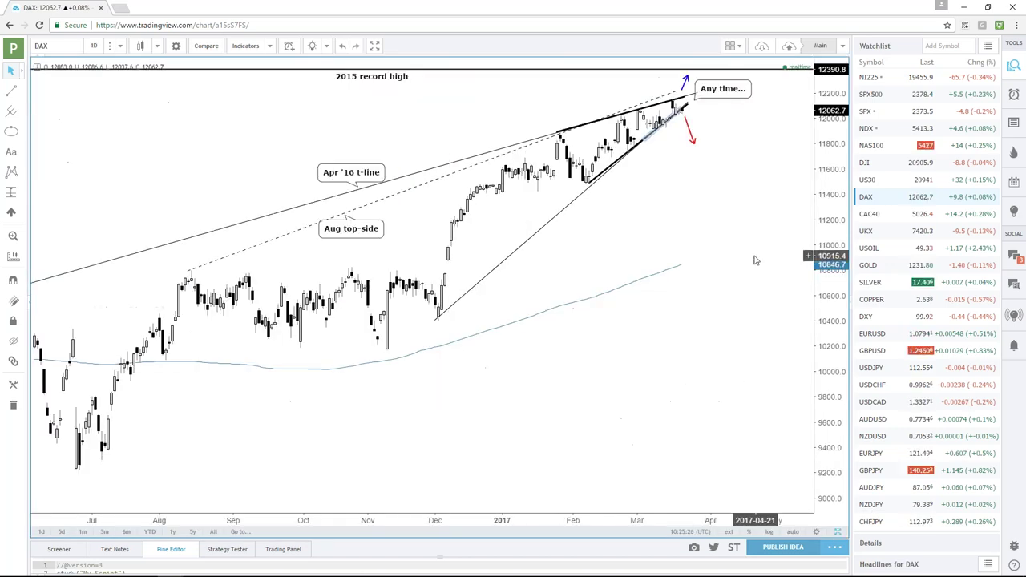
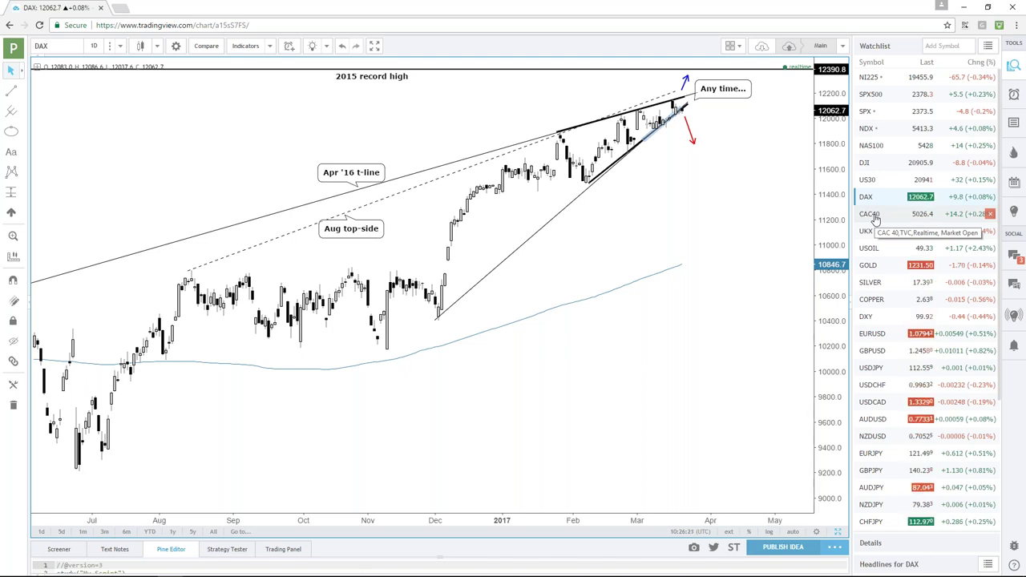
# Open the CAC40 daily chart and draw the upper wedge line from the February high to the recent high
pyautogui.click(875, 220)
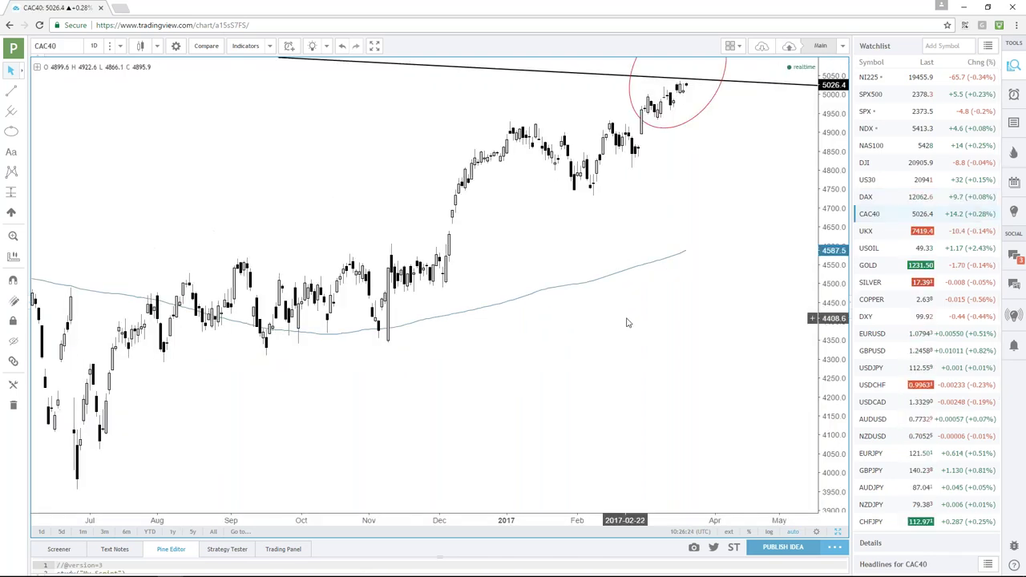
pyautogui.scroll(2, 628, 322)
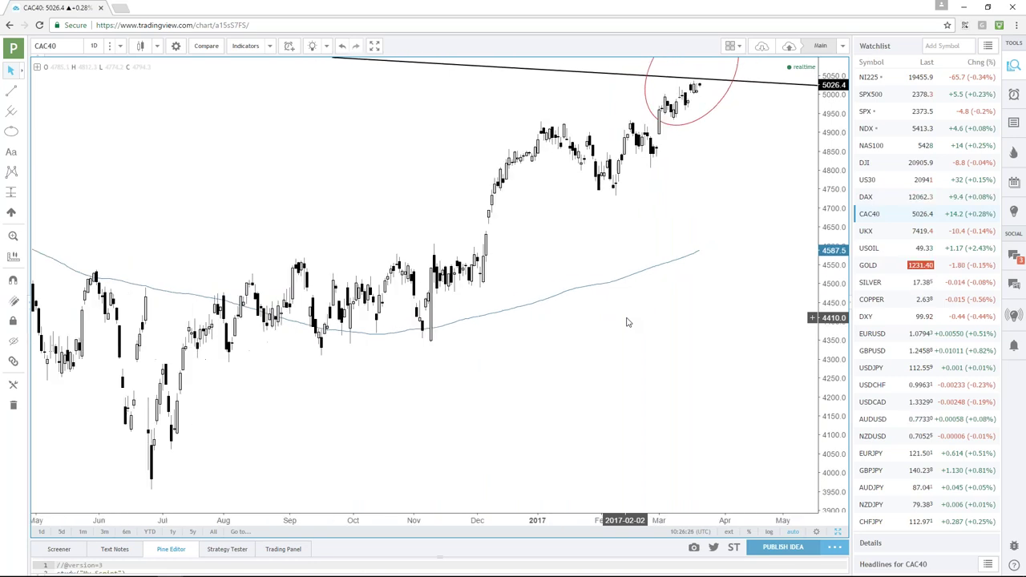
pyautogui.click(12, 91)
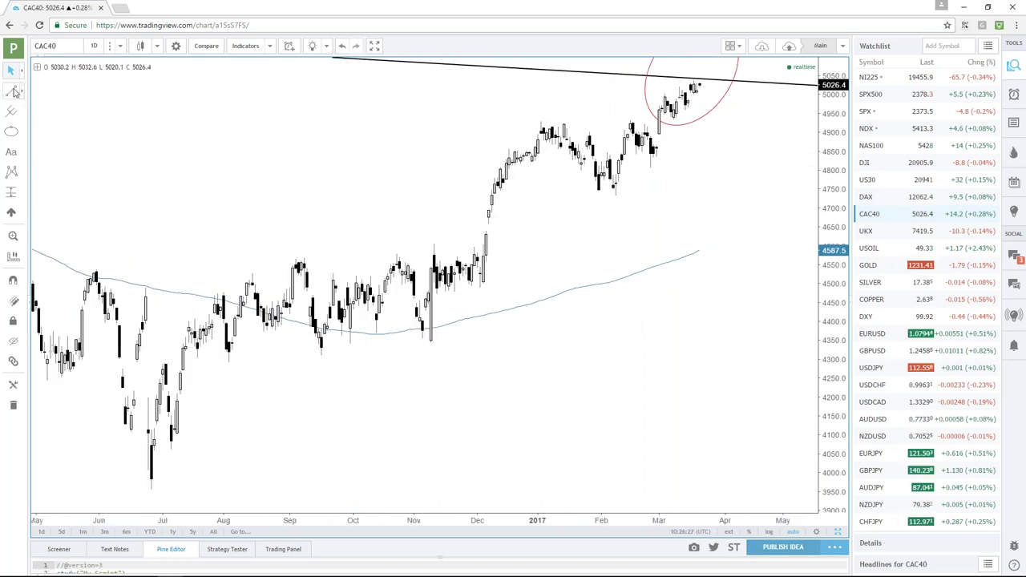
pyautogui.click(621, 120)
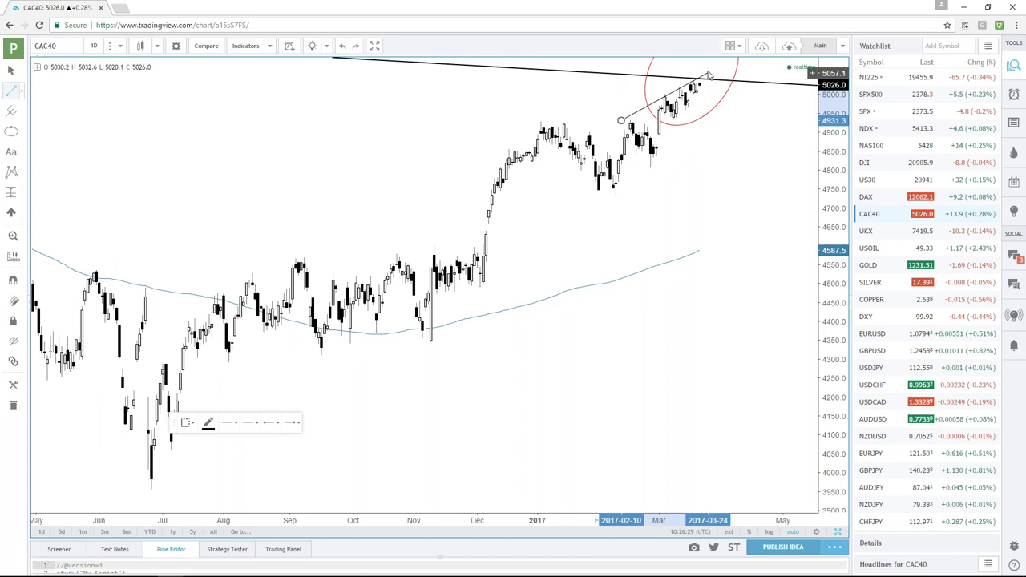
pyautogui.click(707, 71)
# Draw the lower wedge line from the March low up to the wedge apex
pyautogui.click(12, 91)
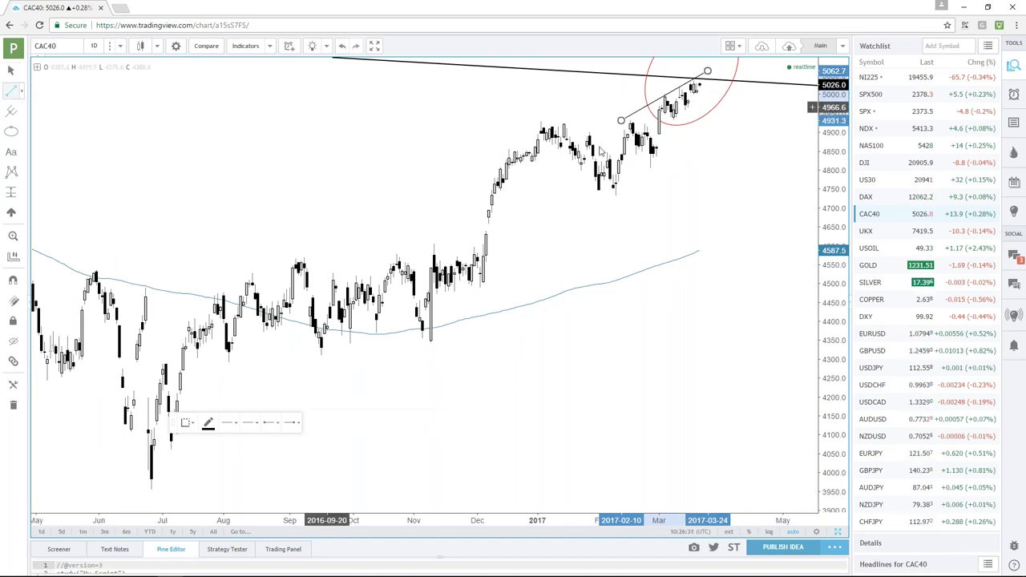
pyautogui.click(649, 169)
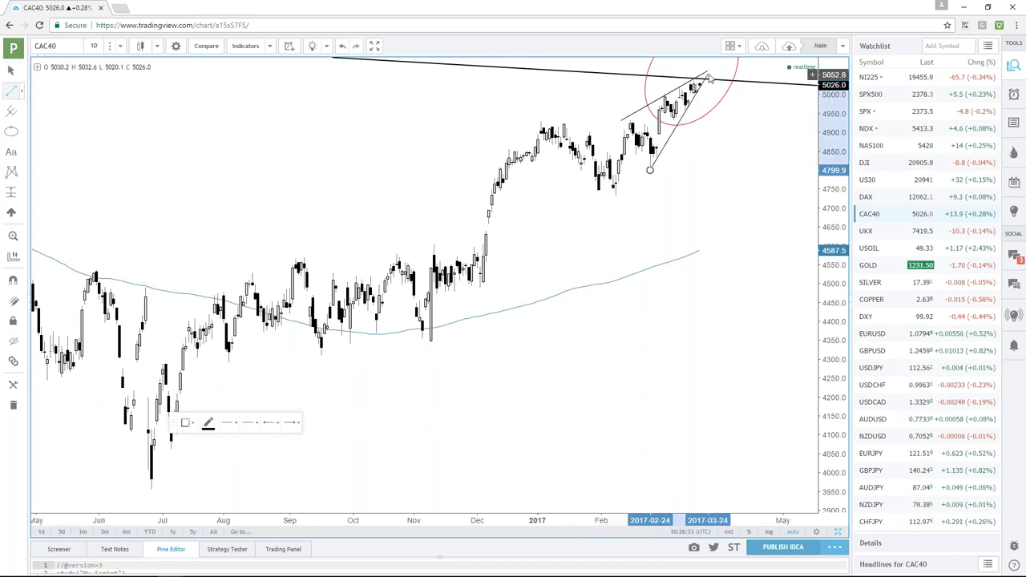
pyautogui.click(710, 74)
pyautogui.click(657, 177)
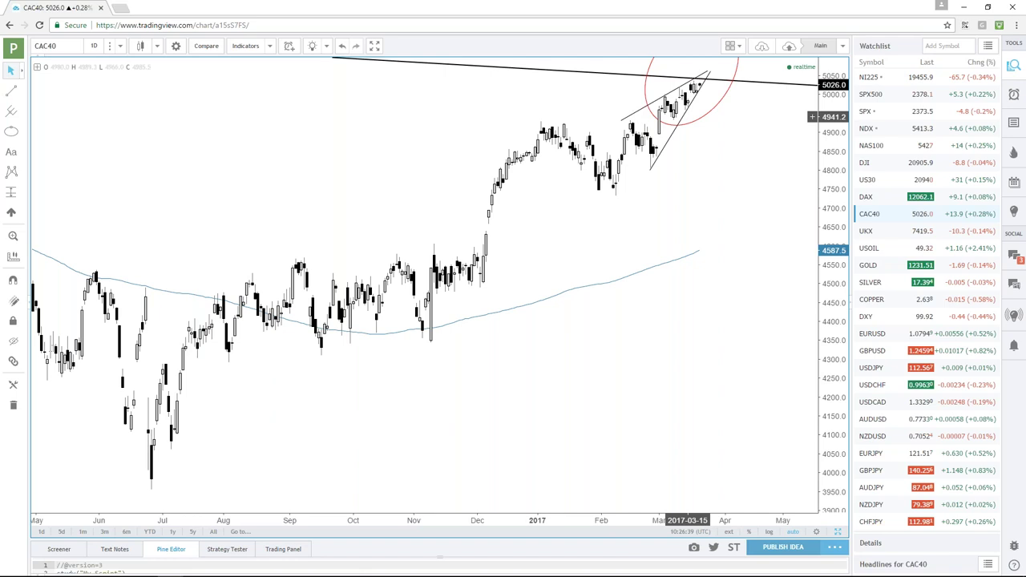
pyautogui.scroll(-2, 712, 205)
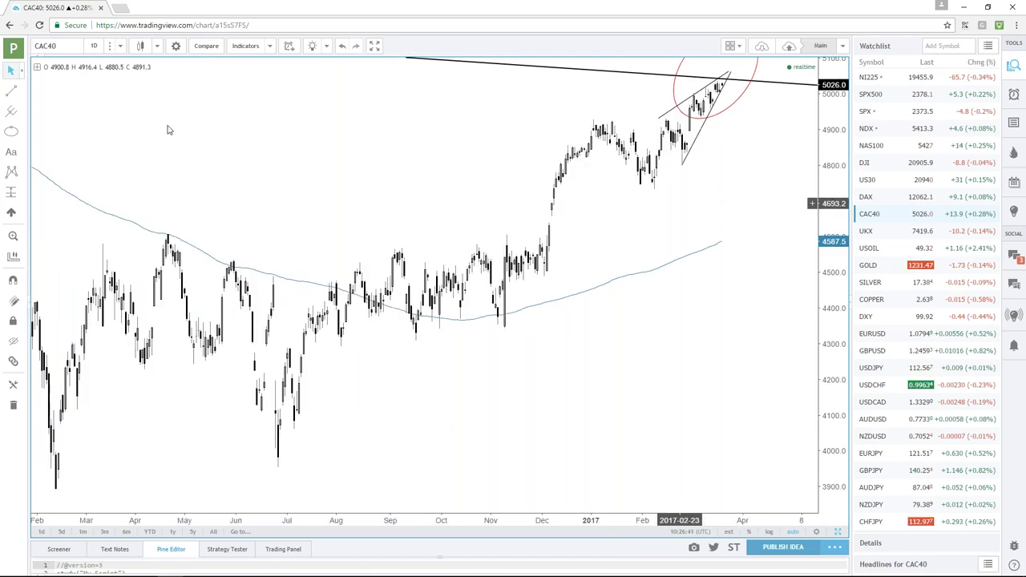
pyautogui.click(94, 47)
pyautogui.click(121, 256)
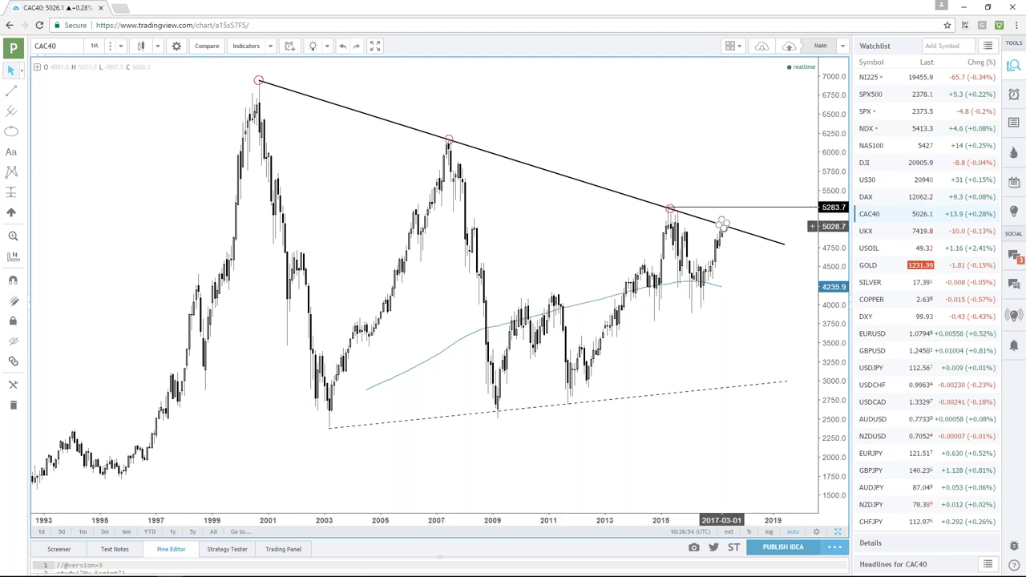
pyautogui.scroll(5, 737, 280)
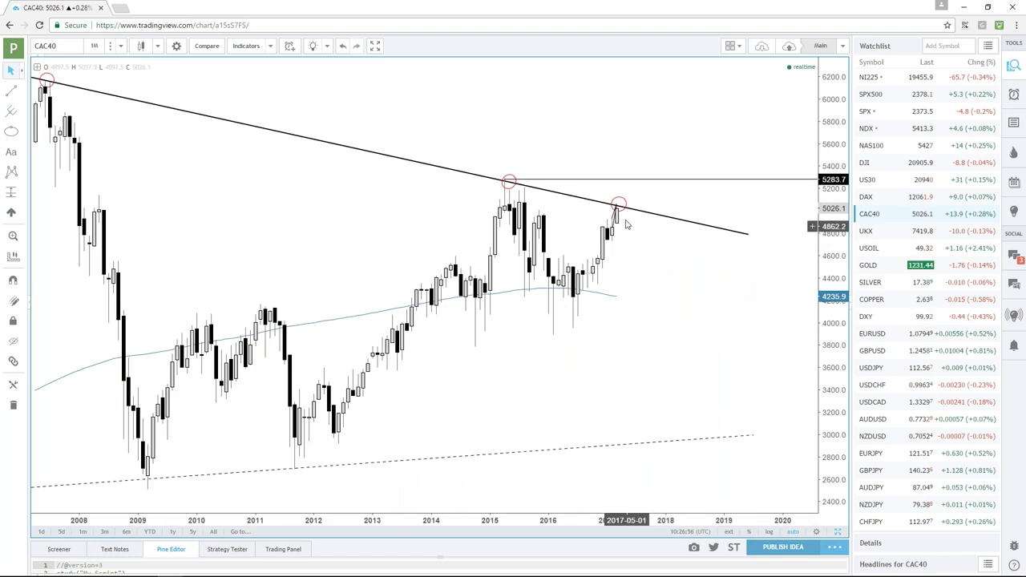
pyautogui.scroll(-5, 635, 277)
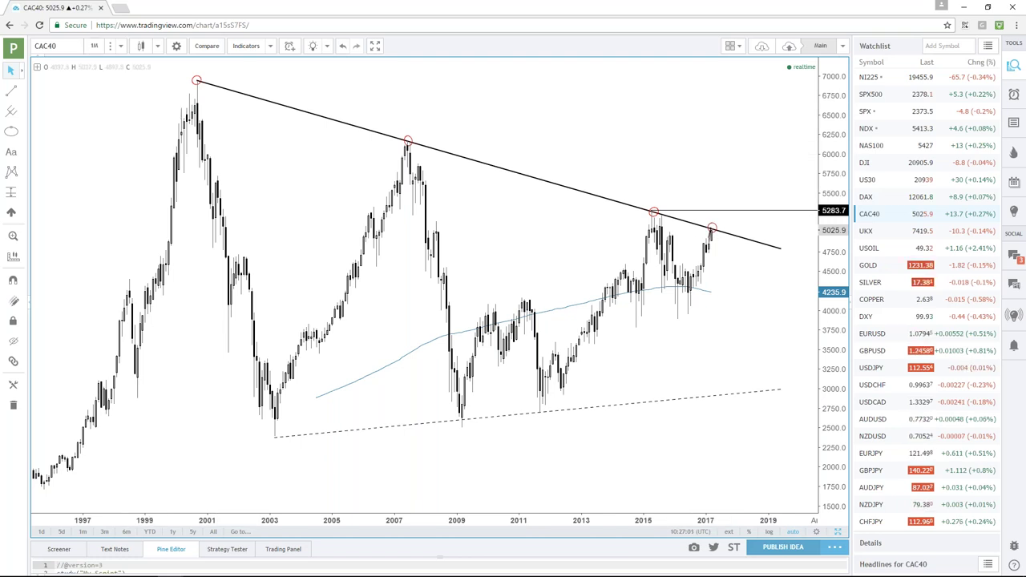
pyautogui.click(94, 46)
pyautogui.click(73, 225)
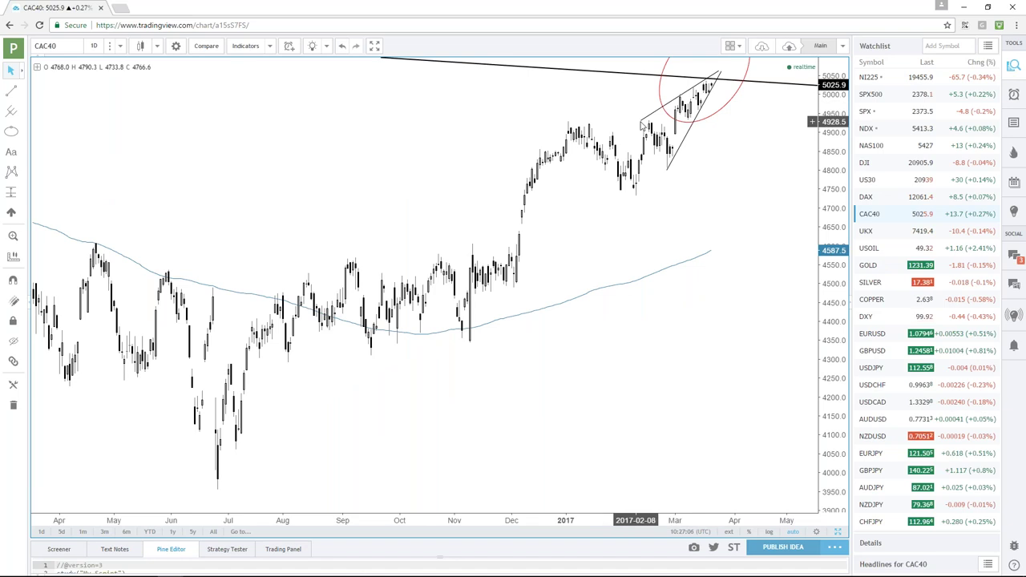
# Adjust the upper CAC40 wedge line and place a small ellipse at the wedge tip
pyautogui.click(718, 72)
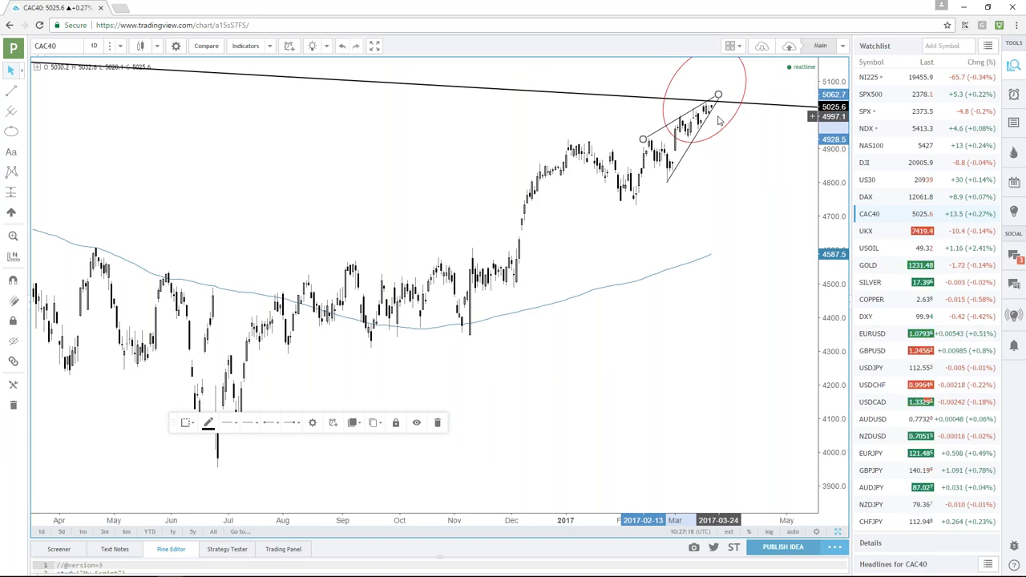
pyautogui.click(738, 206)
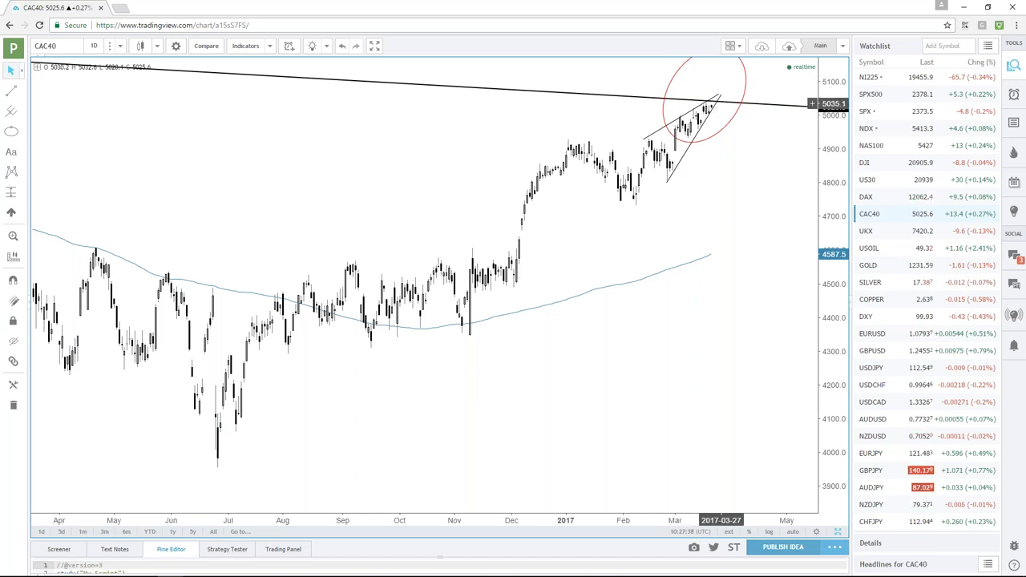
pyautogui.click(12, 132)
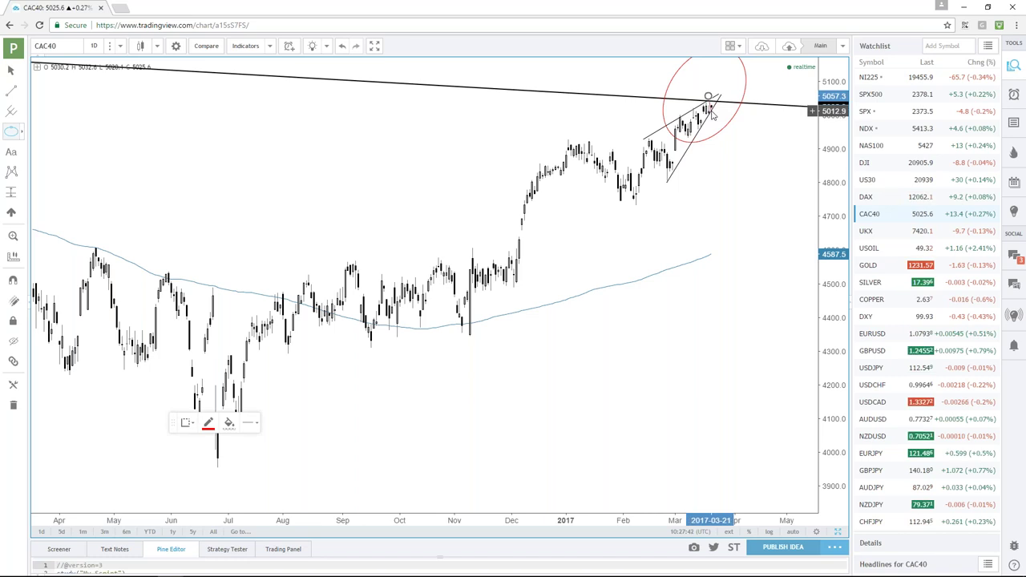
pyautogui.click(720, 198)
pyautogui.scroll(3, 720, 199)
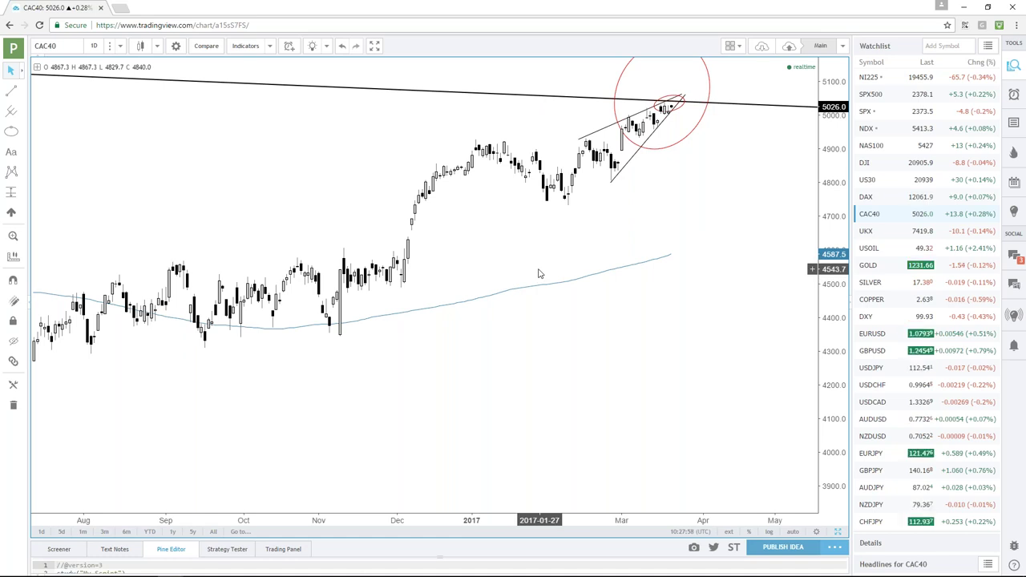
pyautogui.scroll(-2, 539, 273)
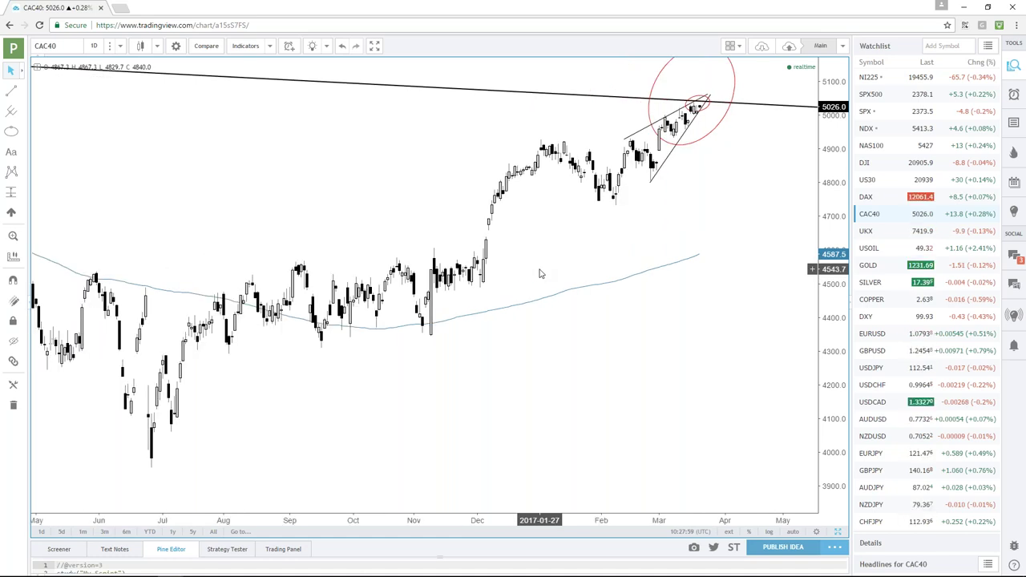
pyautogui.scroll(1, 540, 273)
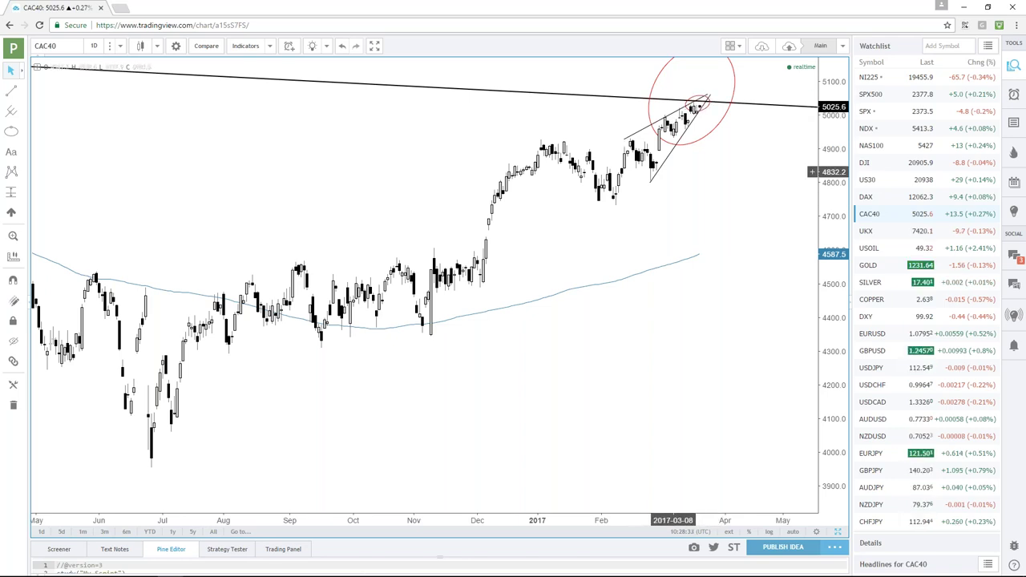
pyautogui.scroll(1, 728, 365)
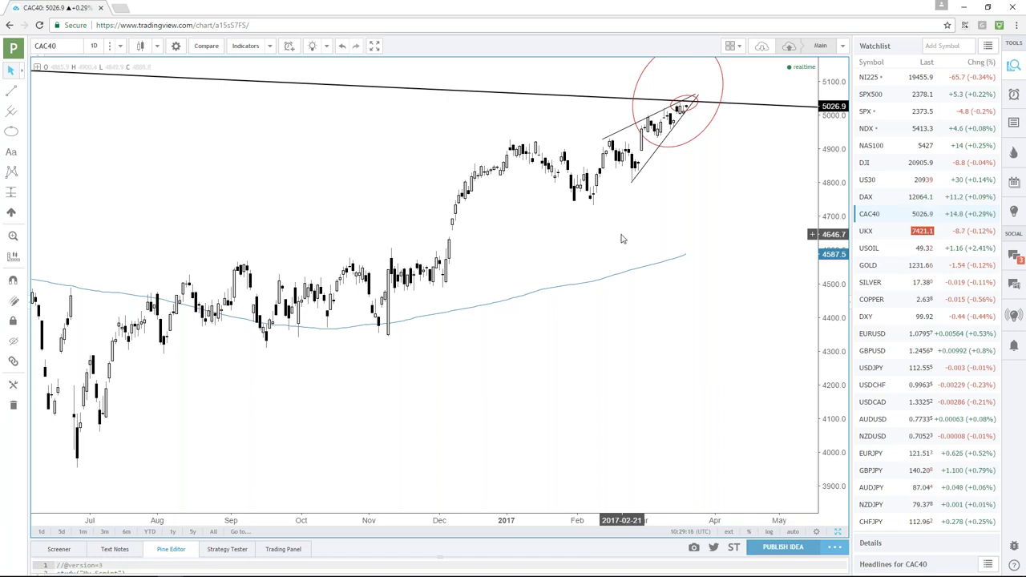
# Switch to the UKX daily chart, zoom in and widen its price range
pyautogui.click(868, 232)
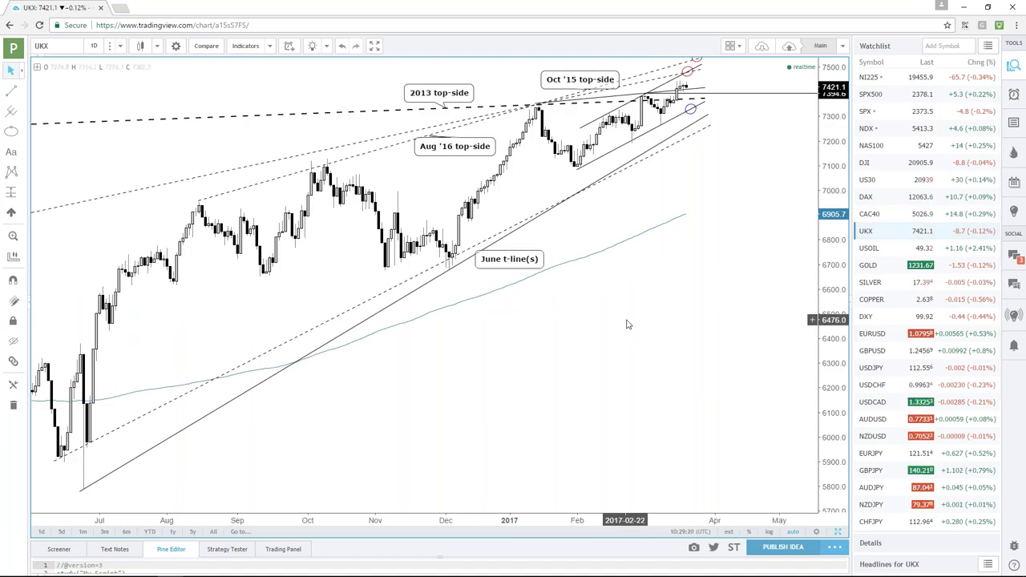
pyautogui.scroll(3, 628, 324)
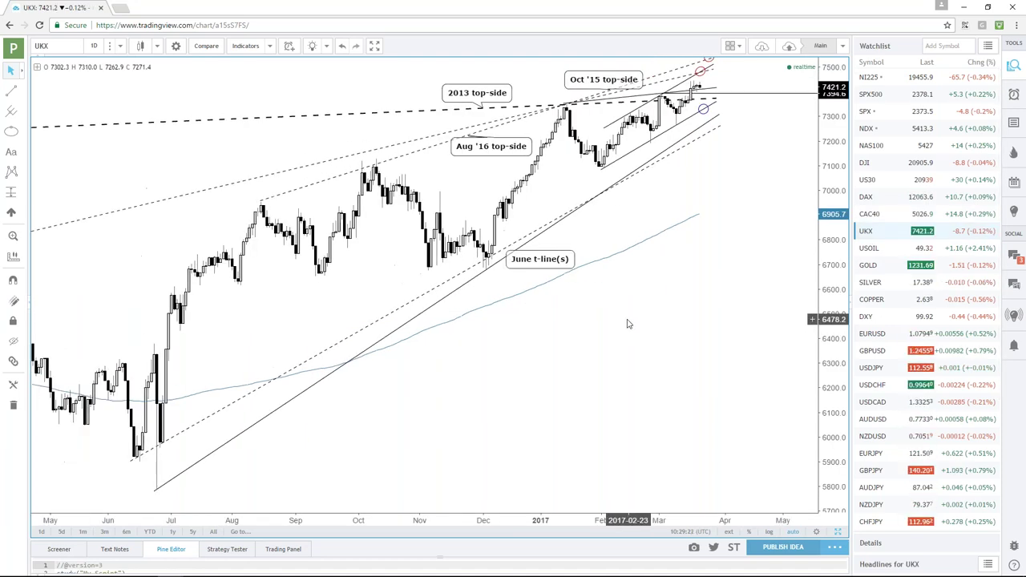
pyautogui.scroll(2, 628, 324)
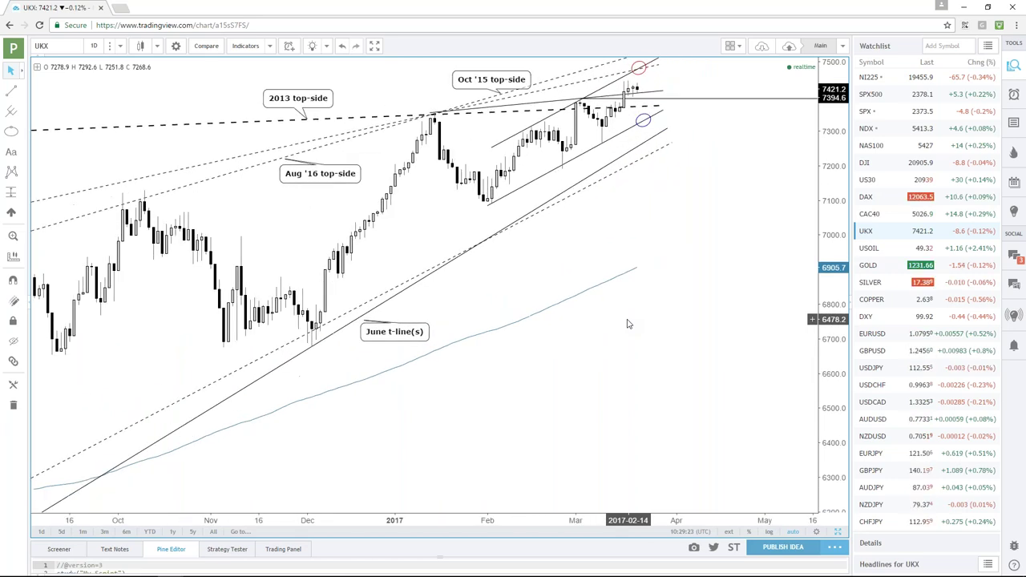
pyautogui.moveTo(834, 191); pyautogui.dragTo(834, 200)
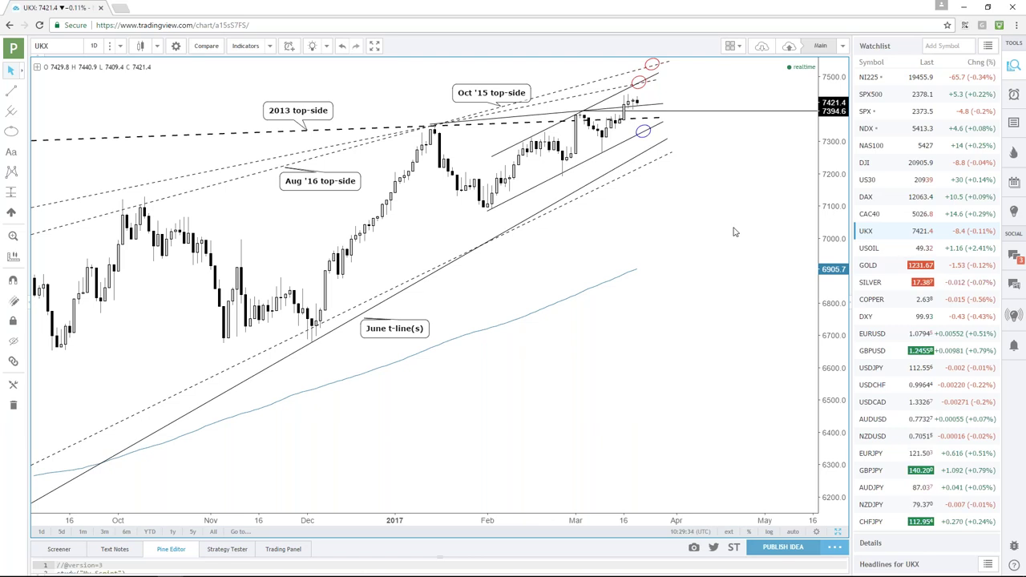
pyautogui.scroll(-2, 708, 224)
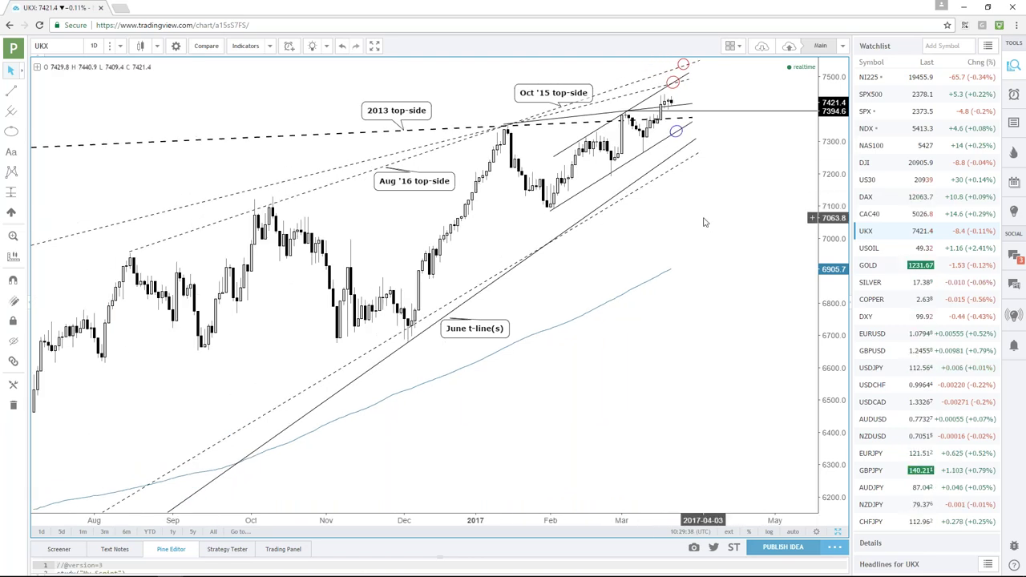
pyautogui.scroll(-1, 703, 222)
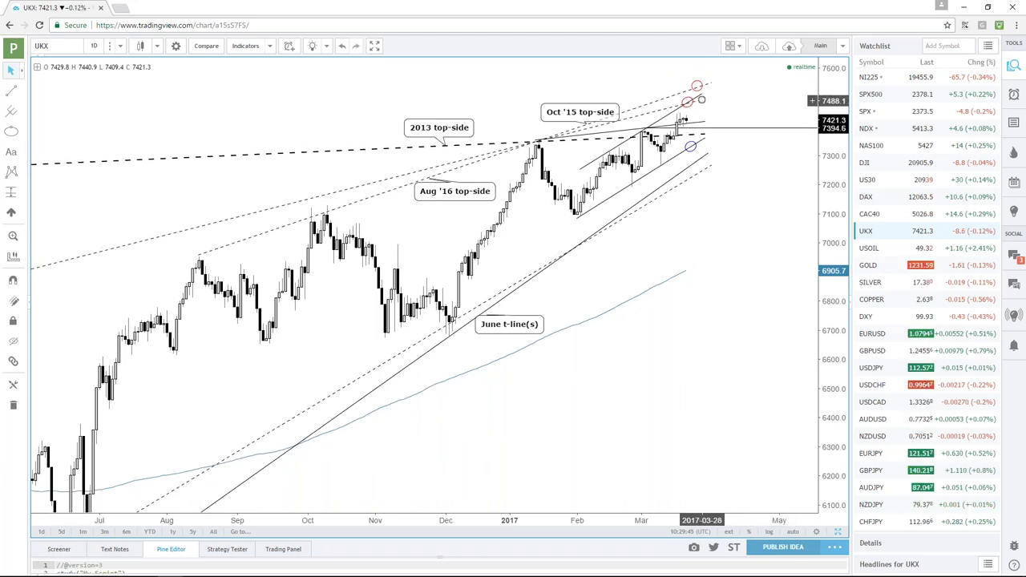
# Extend the UKX top-side trend line further to the right
pyautogui.moveTo(701, 100); pyautogui.dragTo(723, 94)
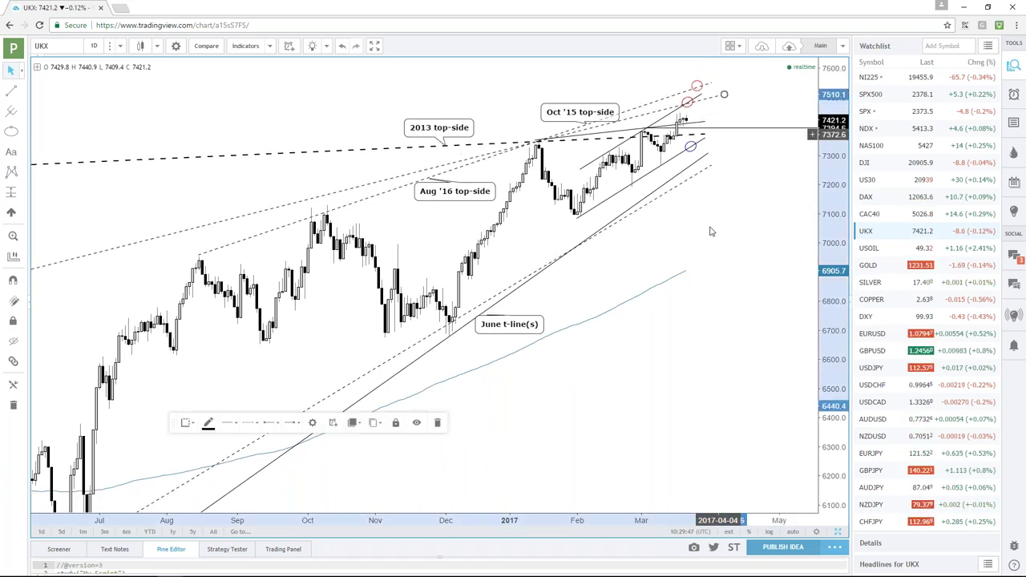
pyautogui.click(709, 232)
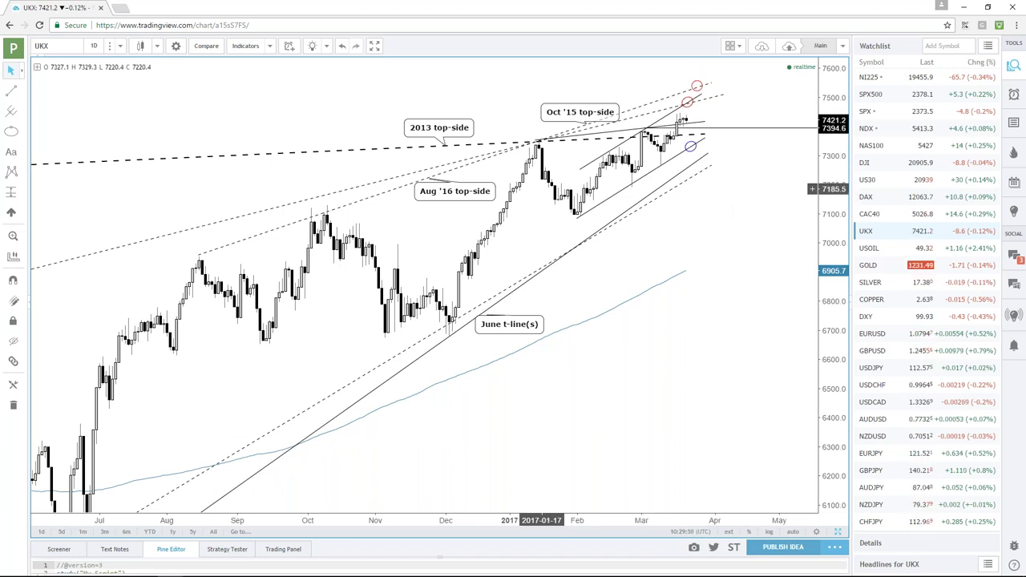
pyautogui.click(440, 128)
pyautogui.click(401, 134)
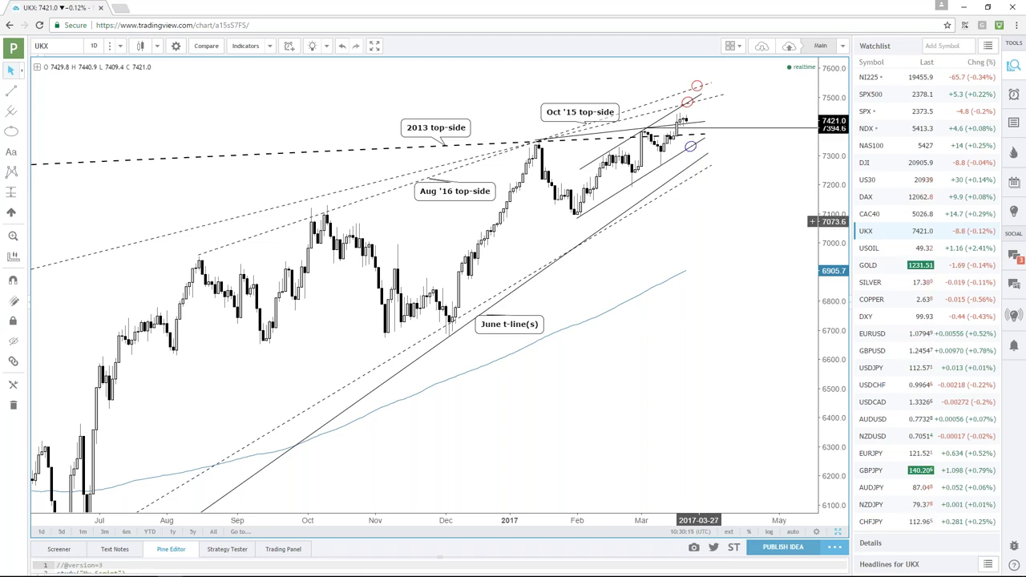
# Extend the February-low trend line to the right and check the small circle marker
pyautogui.scroll(4, 698, 221)
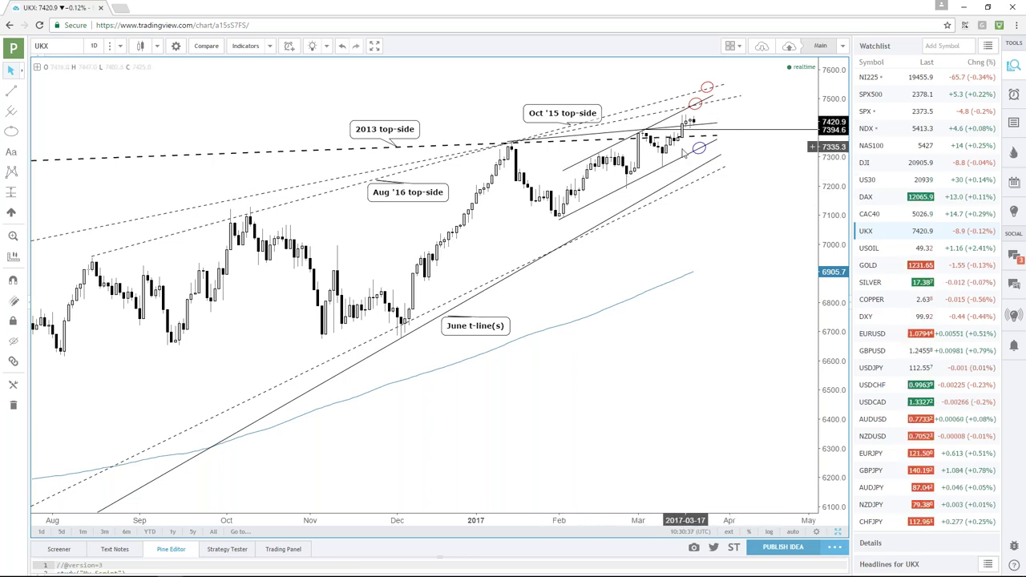
pyautogui.moveTo(718, 133); pyautogui.dragTo(742, 129)
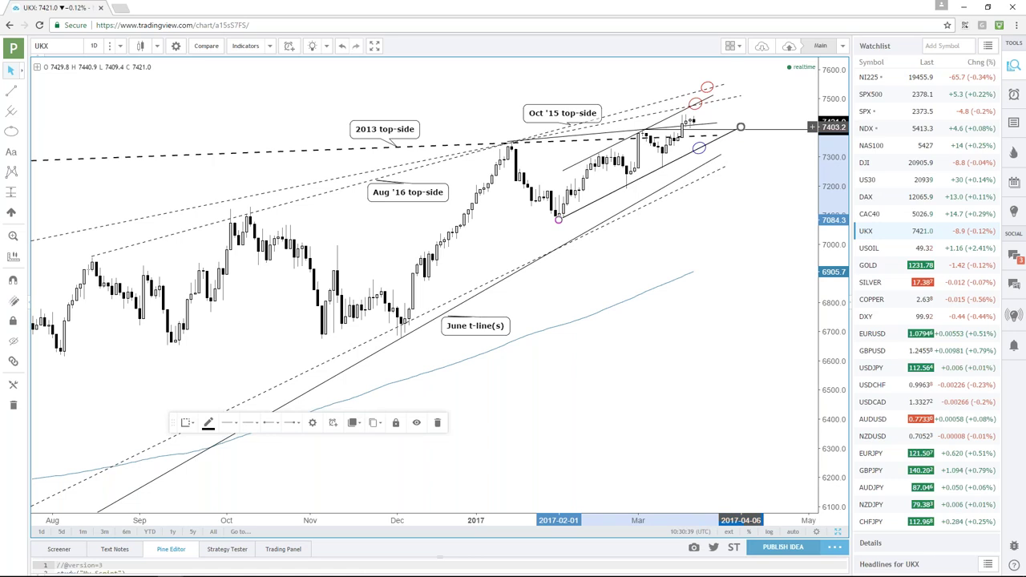
pyautogui.click(722, 200)
pyautogui.click(700, 149)
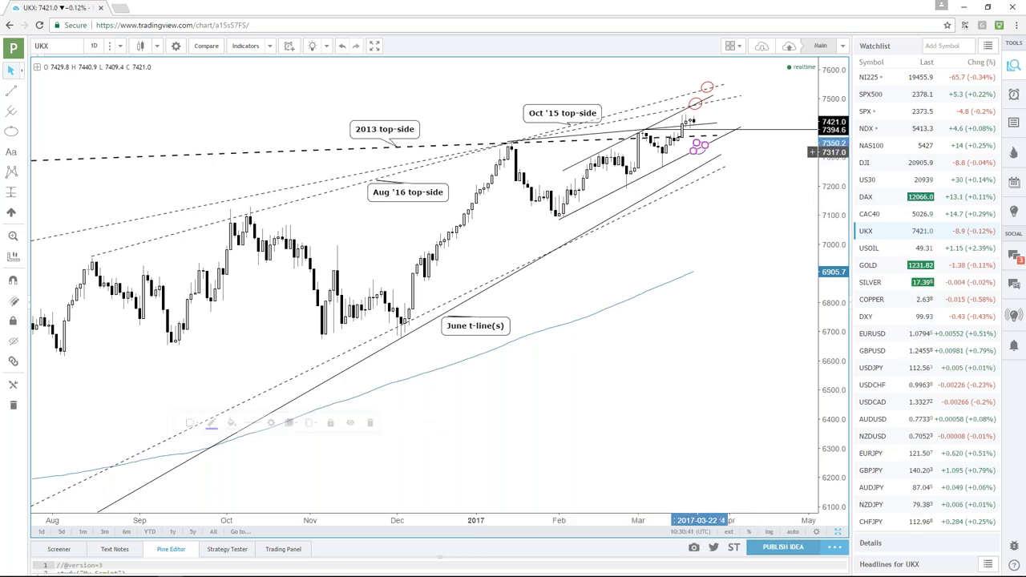
pyautogui.click(708, 169)
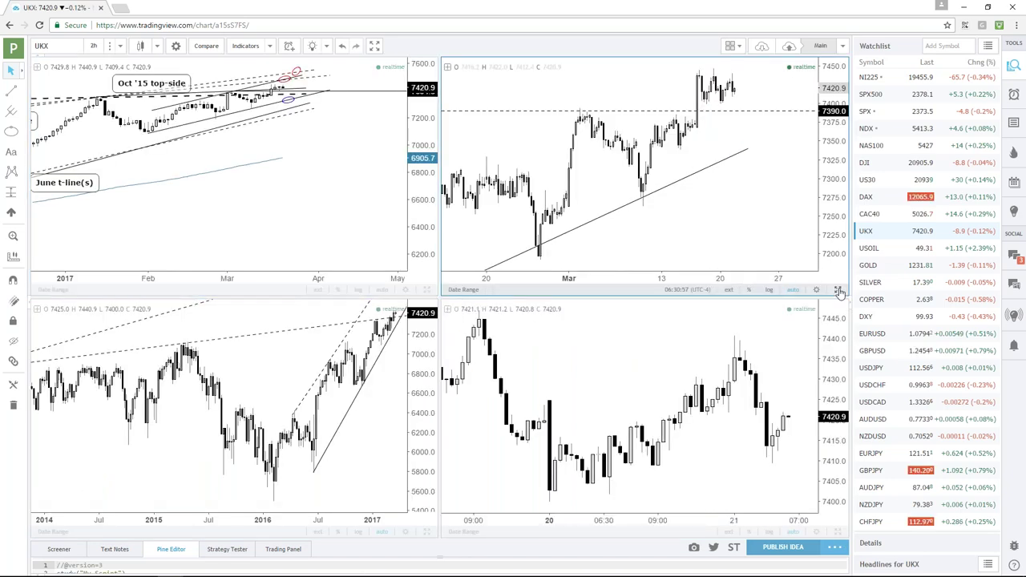
# Box the latest UKX 2-hour candles above 7390 with a rectangle, then restore four charts
pyautogui.click(838, 290)
pyautogui.scroll(5, 745, 280)
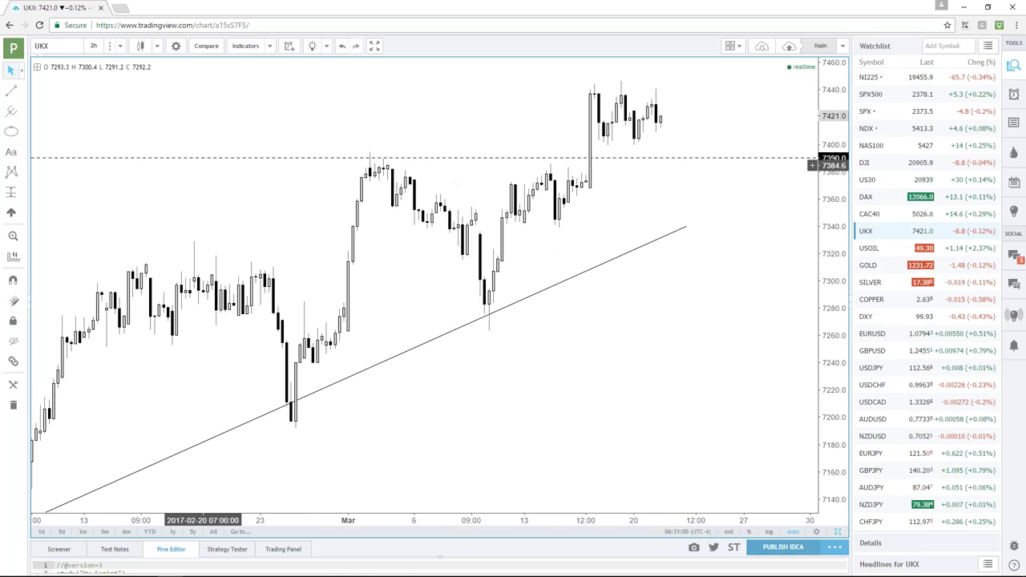
pyautogui.click(24, 133)
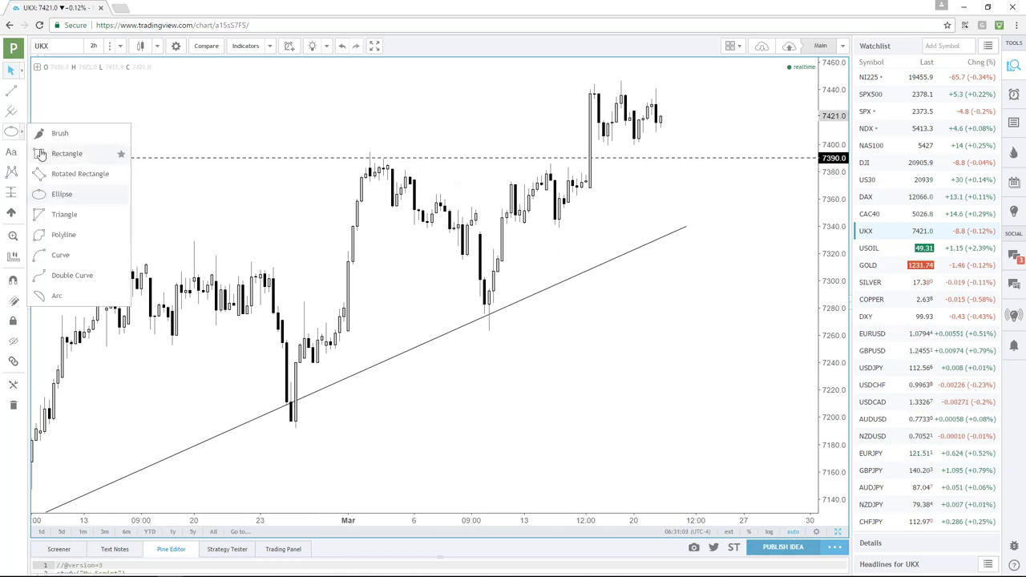
pyautogui.click(49, 155)
pyautogui.moveTo(575, 88)
pyautogui.mouseDown()
pyautogui.moveTo(585, 112)
pyautogui.moveTo(682, 148)
pyautogui.mouseUp()
pyautogui.click(609, 173)
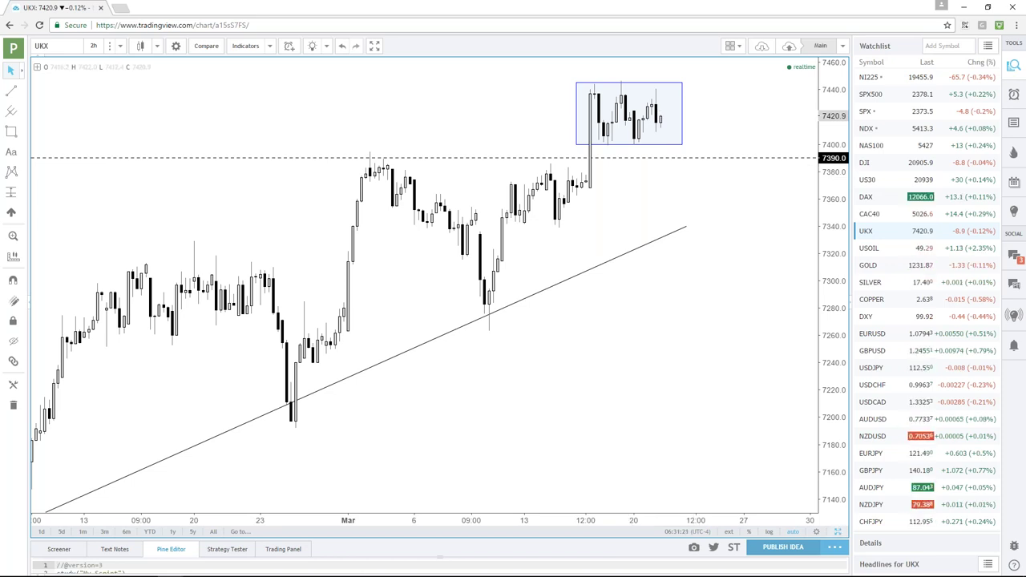
pyautogui.click(837, 531)
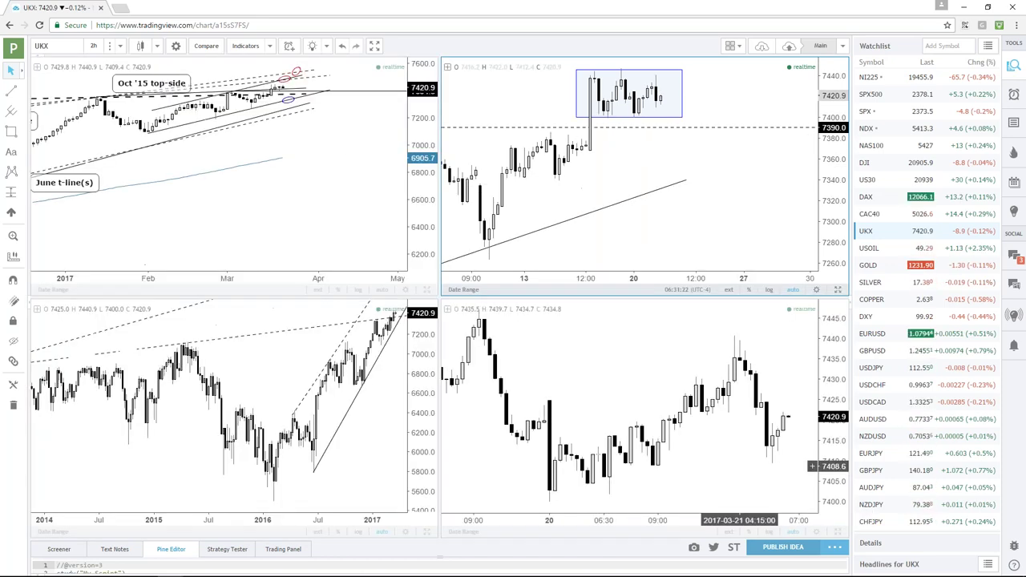
# Maximize the UKX daily chart and move the Aug '16 top-side label slightly down-left
pyautogui.click(426, 290)
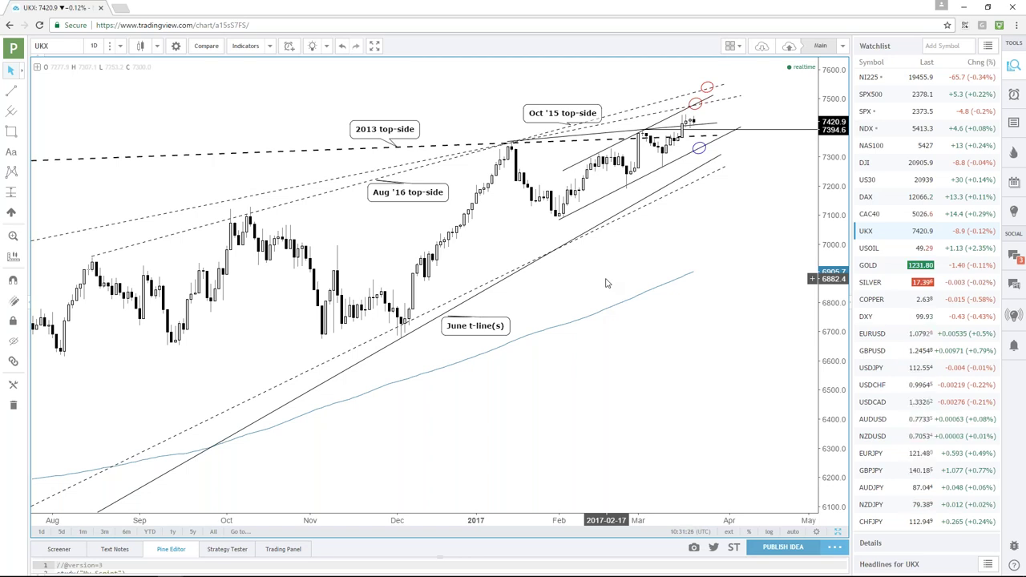
pyautogui.scroll(1, 607, 283)
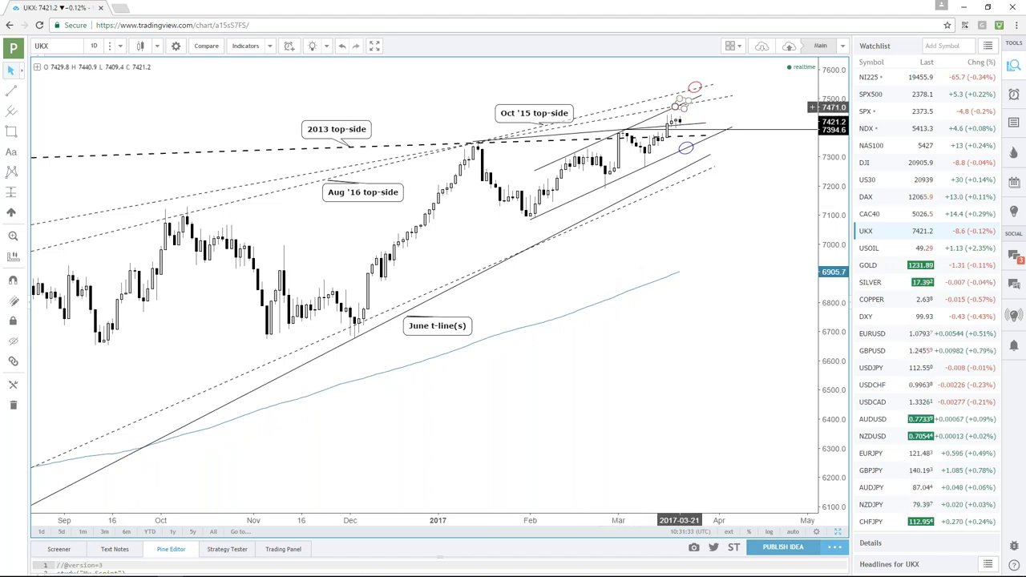
pyautogui.scroll(-3, 678, 282)
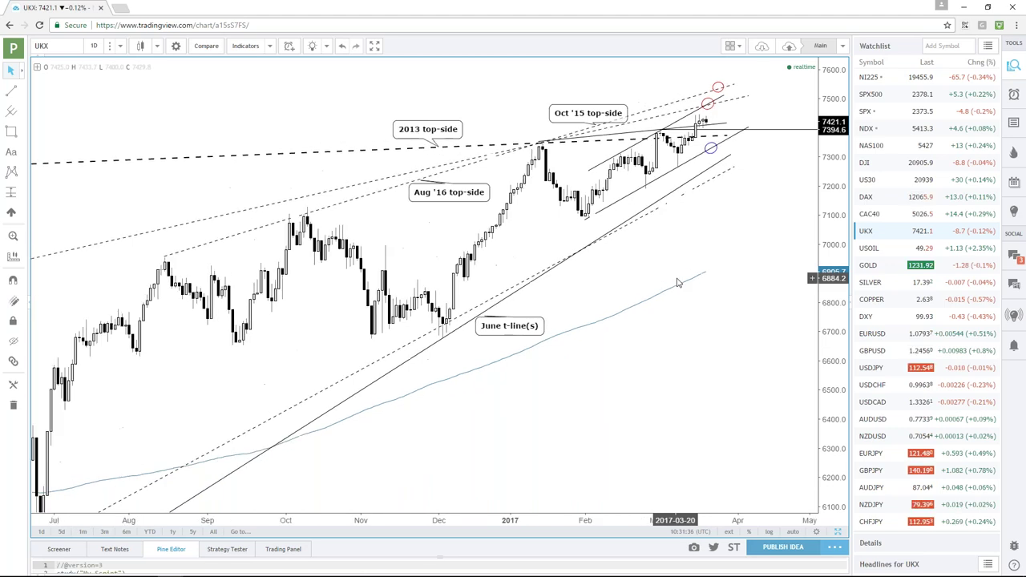
pyautogui.scroll(-3, 677, 282)
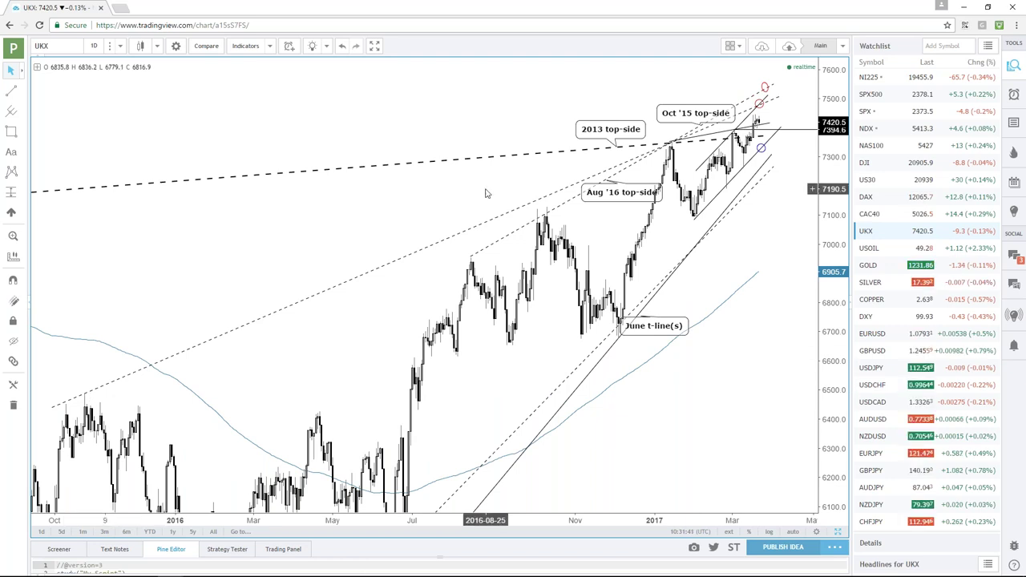
pyautogui.scroll(5, 486, 193)
pyautogui.scroll(1, 486, 192)
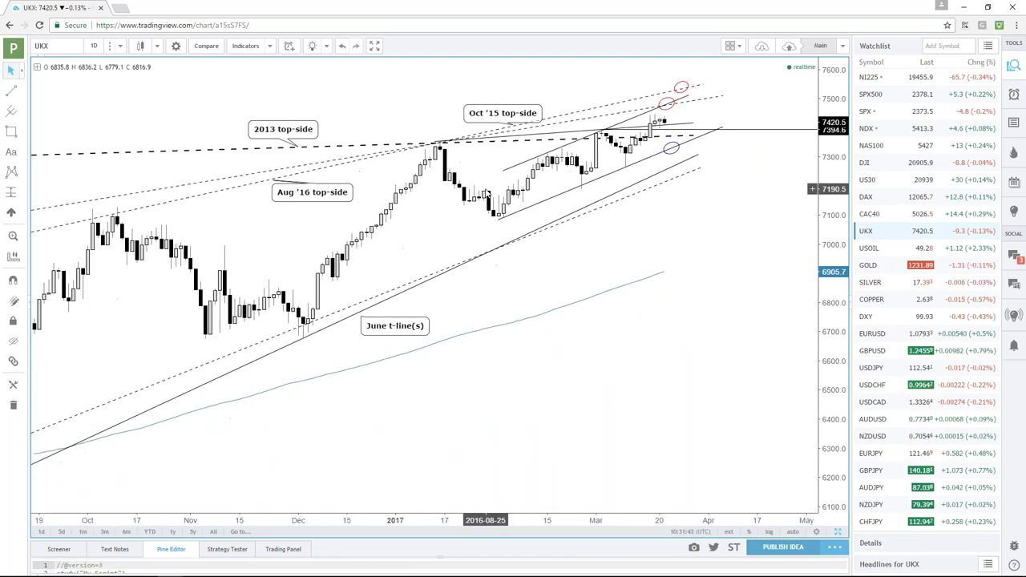
pyautogui.click(493, 111)
pyautogui.click(662, 222)
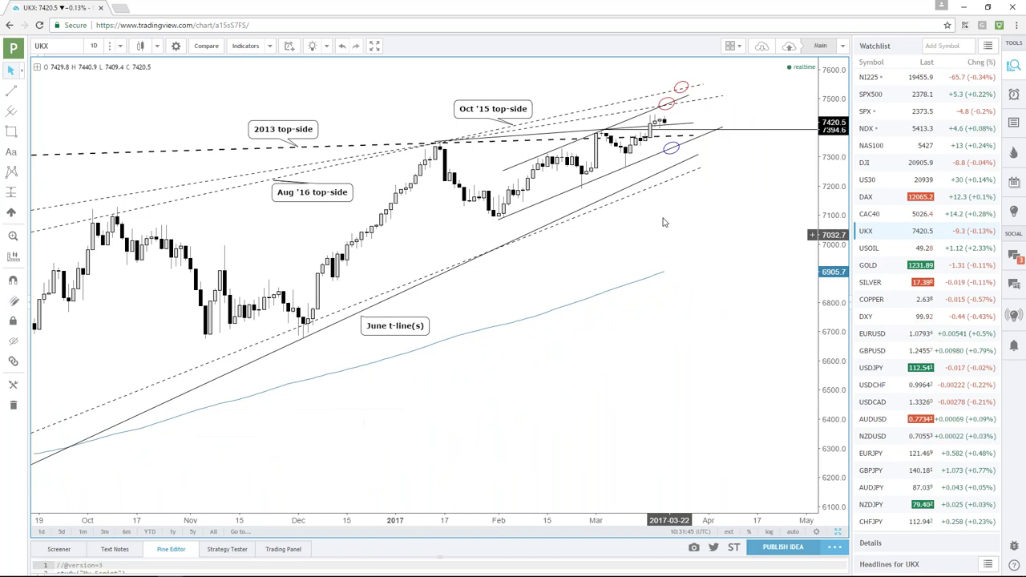
pyautogui.moveTo(323, 199); pyautogui.dragTo(310, 204)
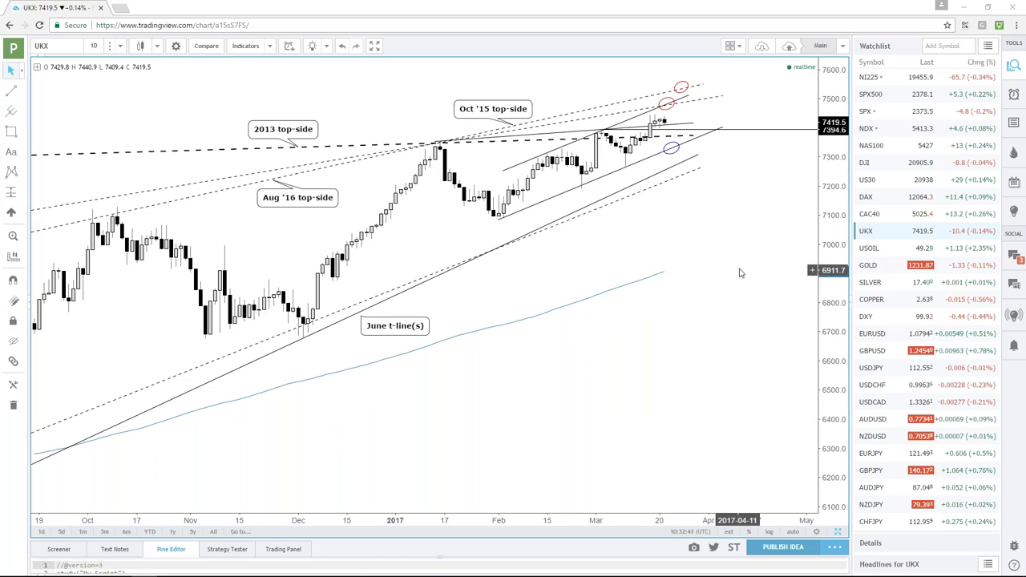
# Switch the daily chart to SPX and zoom the time axis
pyautogui.click(865, 112)
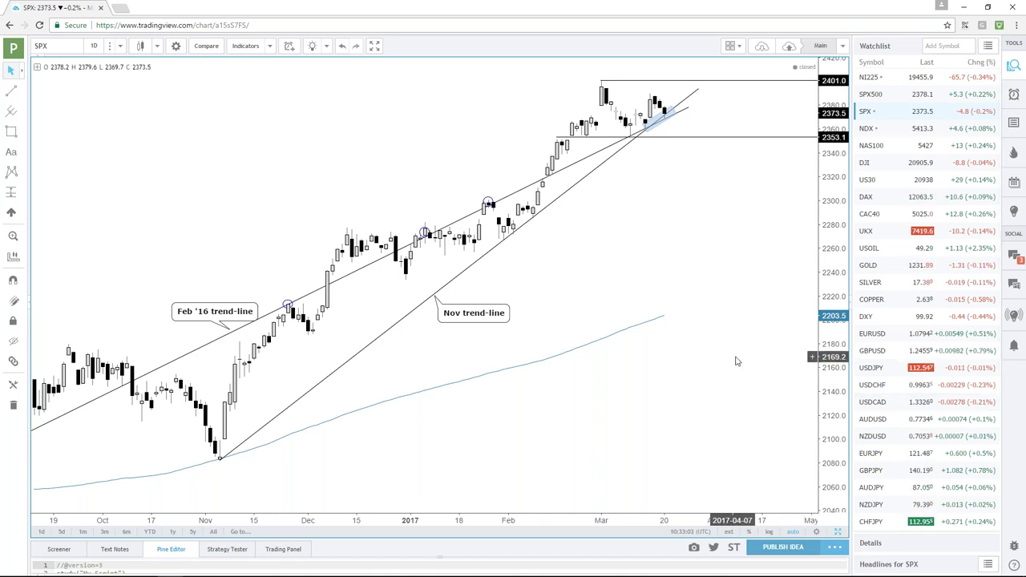
pyautogui.scroll(1, 736, 360)
pyautogui.scroll(1, 621, 315)
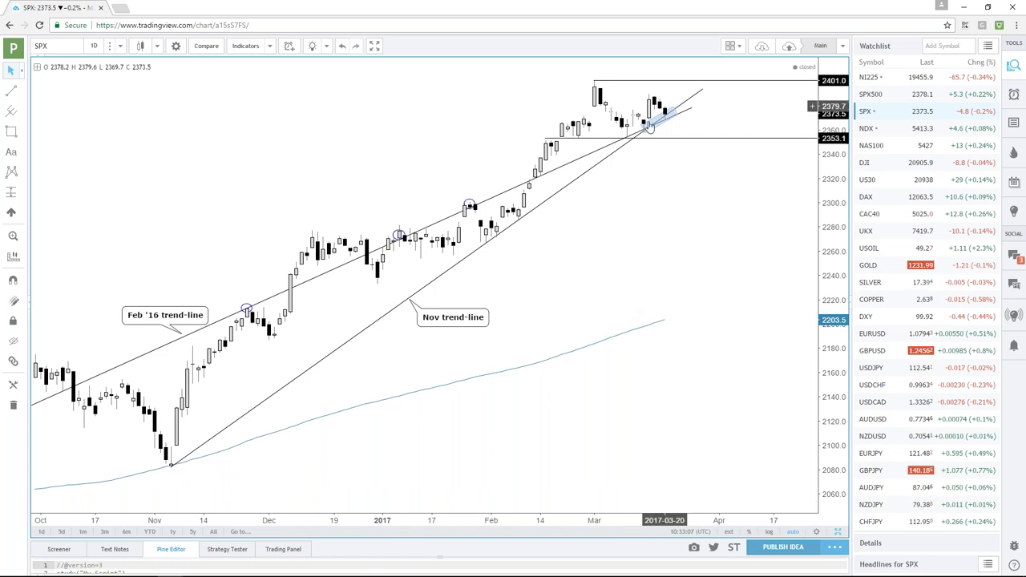
pyautogui.scroll(-1, 662, 126)
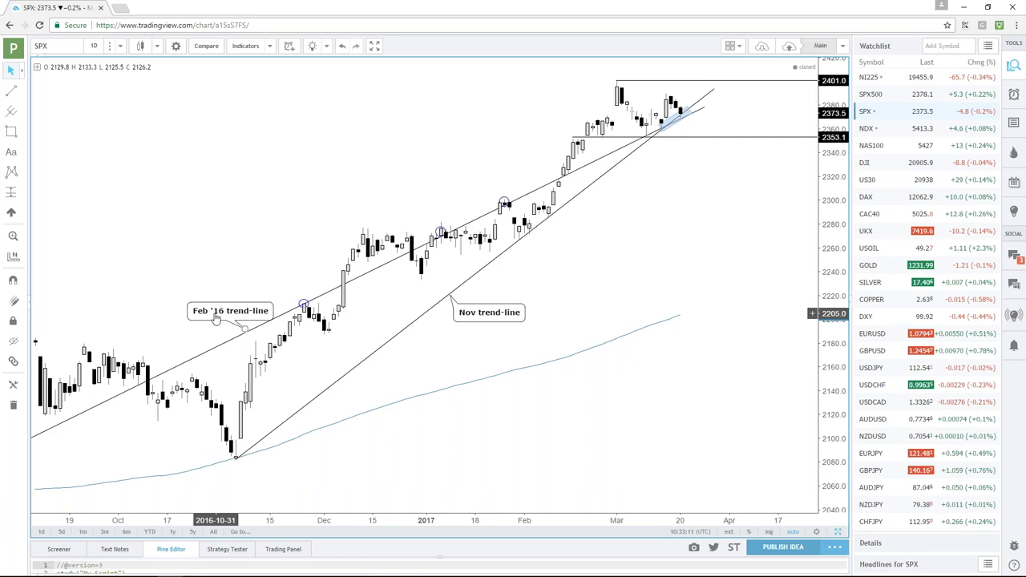
# Shift the Feb '16 trend-line label slightly left and check the short blue drawing
pyautogui.moveTo(225, 311); pyautogui.dragTo(219, 313)
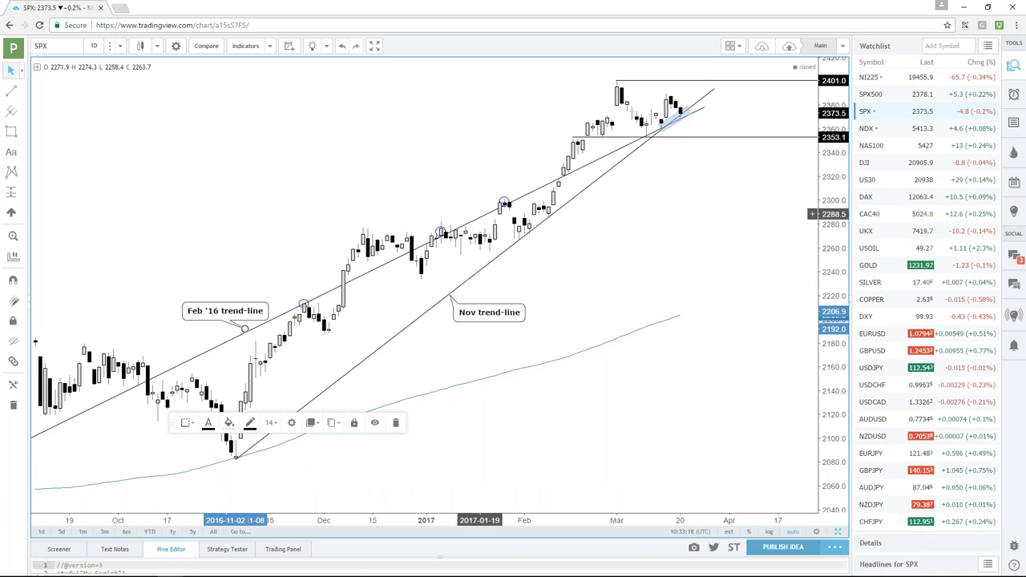
pyautogui.click(681, 124)
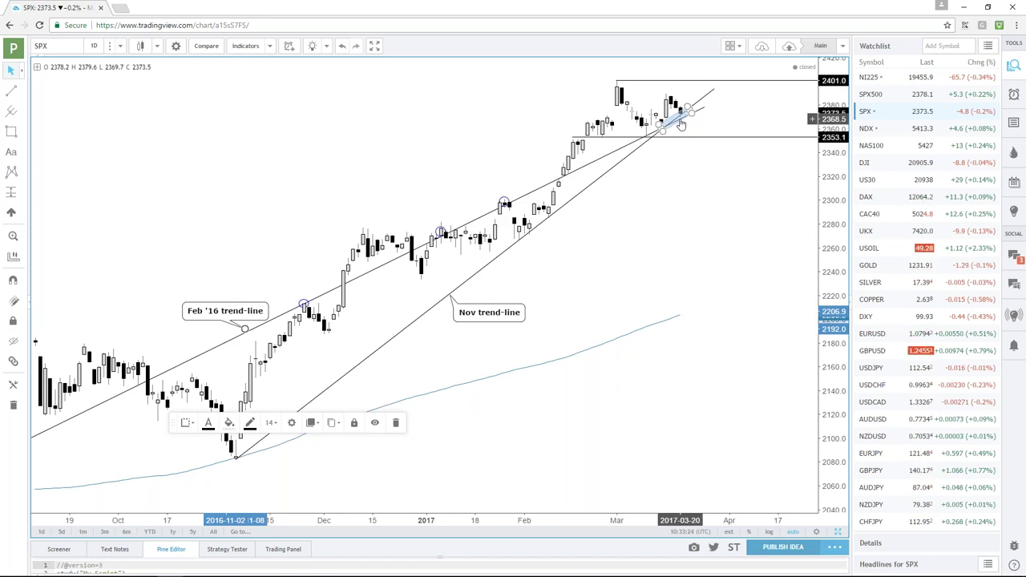
pyautogui.click(709, 214)
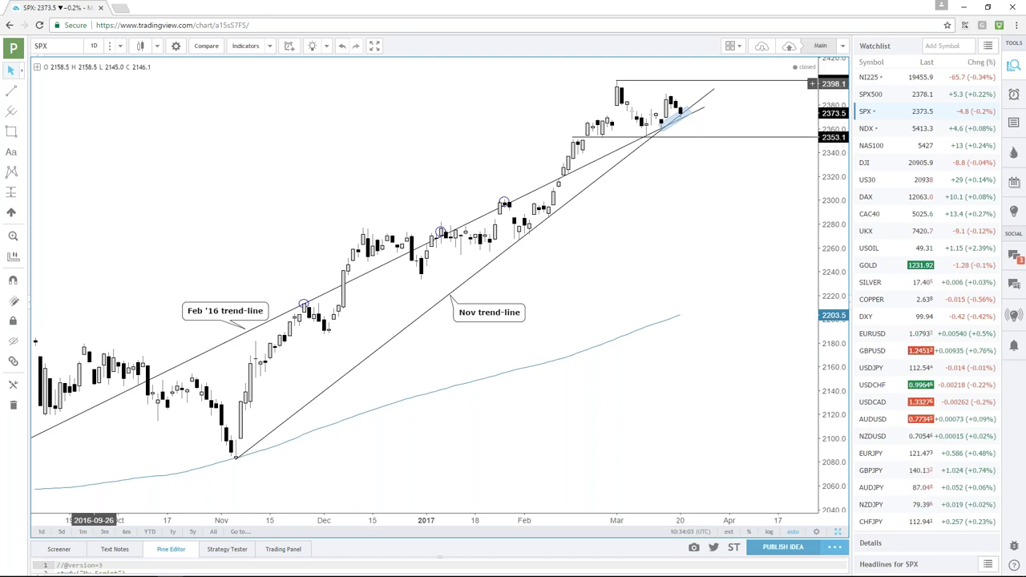
pyautogui.click(65, 46)
pyautogui.write('DAX')
pyautogui.press('Return')
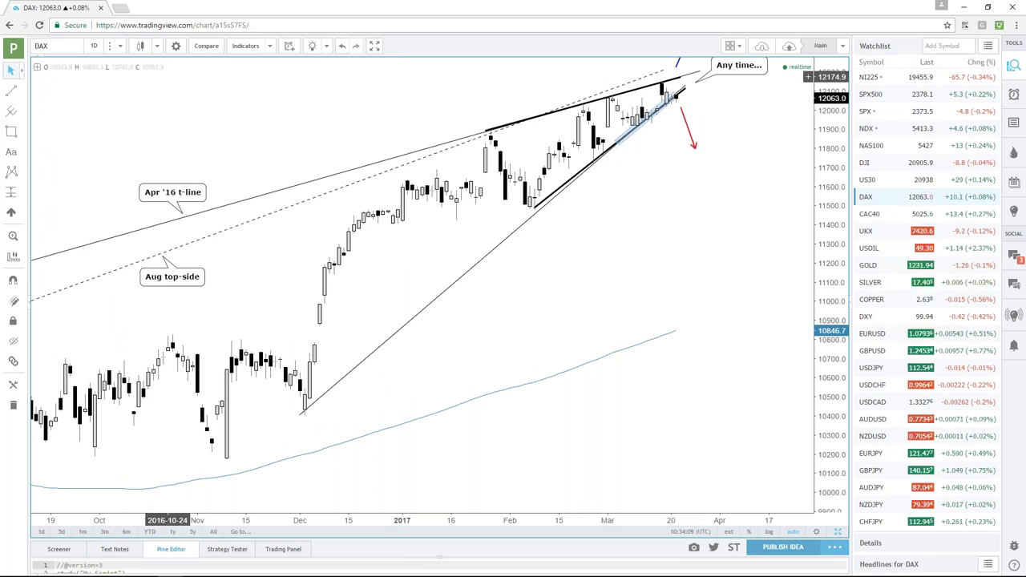
pyautogui.click(59, 48)
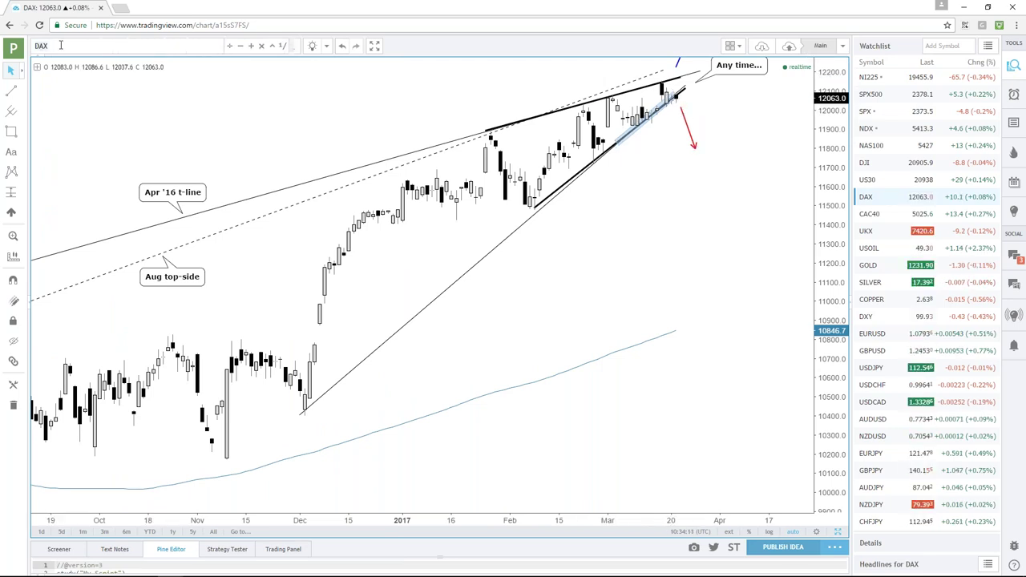
pyautogui.write('SPX')
pyautogui.press('Return')
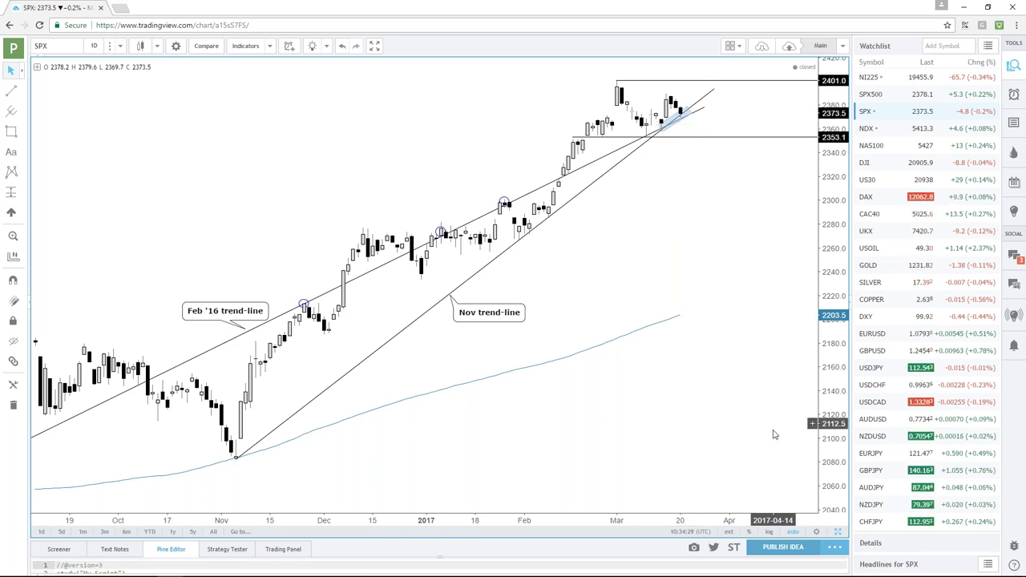
# Show the SPX 2-hour chart on its own and delete the rising trend line through the candles
pyautogui.click(838, 534)
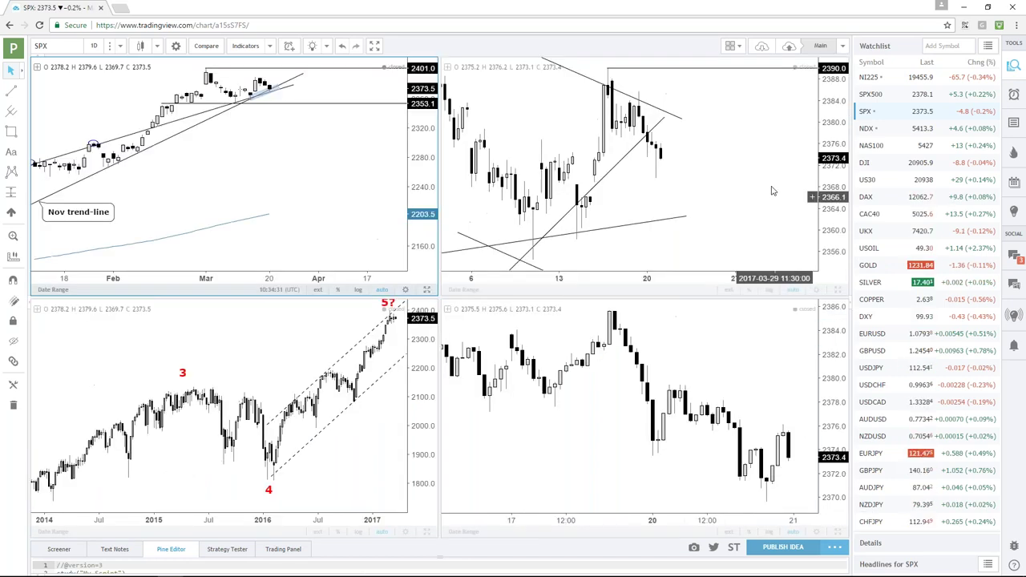
pyautogui.click(838, 290)
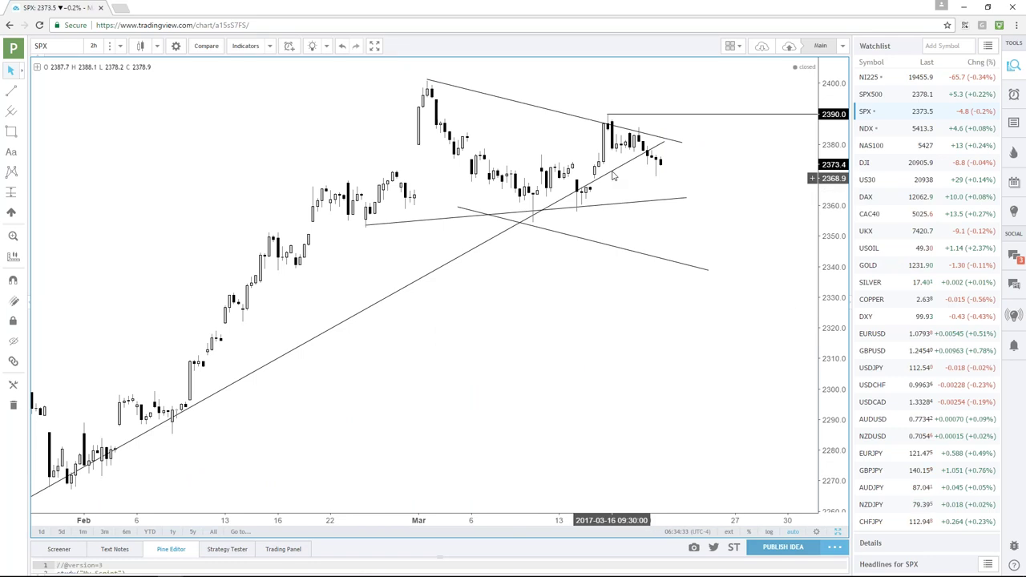
pyautogui.click(665, 142)
pyautogui.press('Delete')
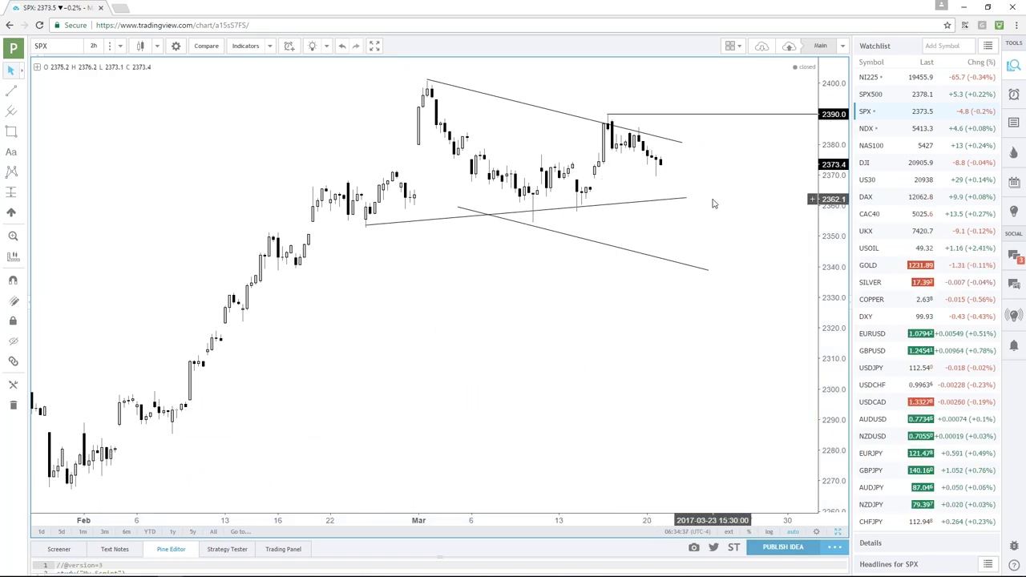
# Lengthen the right ends of the March wedge lines and the upper falling trend line
pyautogui.scroll(-2, 713, 204)
pyautogui.scroll(1, 713, 203)
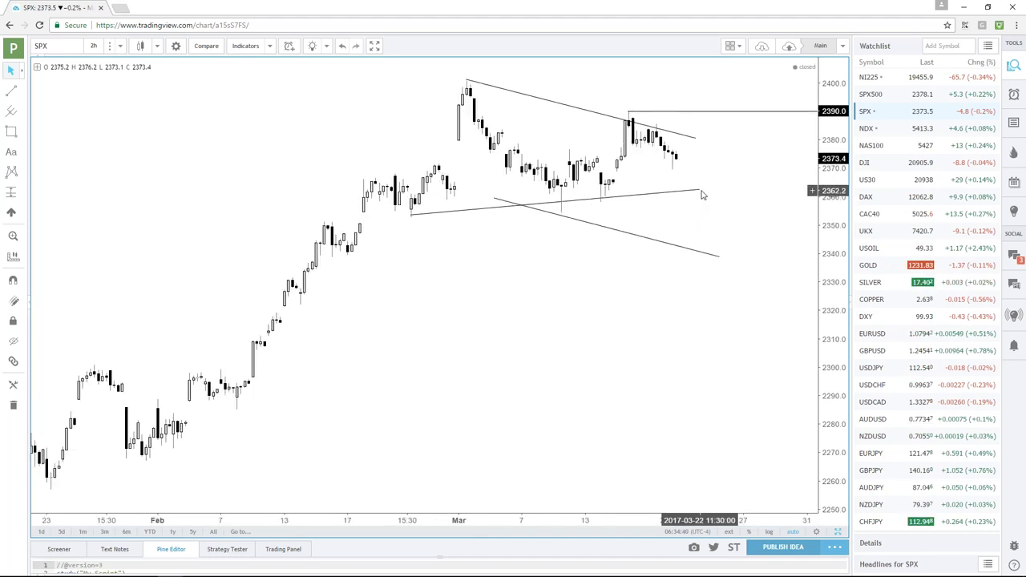
pyautogui.moveTo(699, 189); pyautogui.dragTo(714, 187)
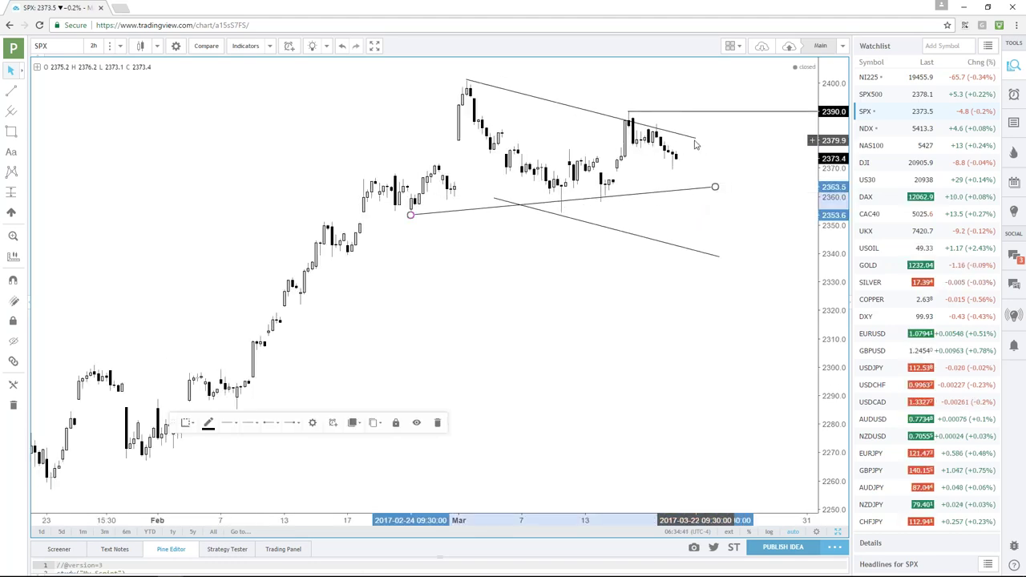
pyautogui.moveTo(694, 138); pyautogui.dragTo(707, 140)
pyautogui.moveTo(713, 188); pyautogui.dragTo(723, 185)
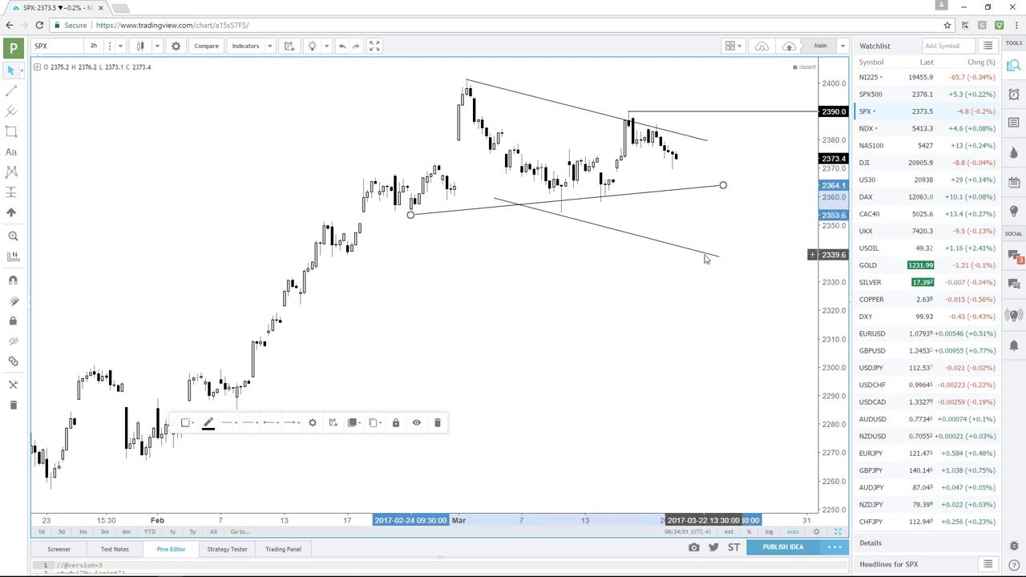
pyautogui.moveTo(718, 255); pyautogui.dragTo(726, 254)
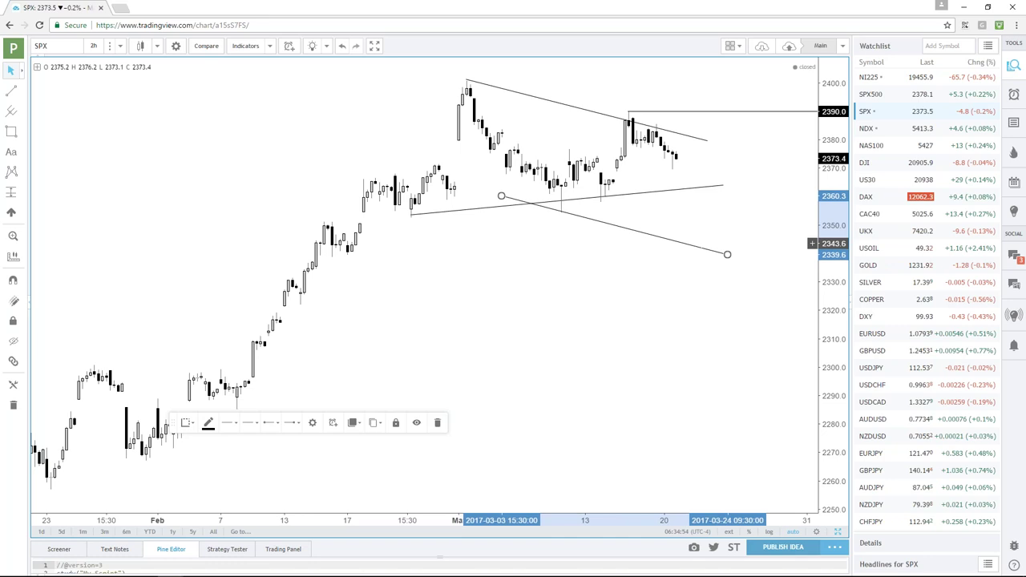
pyautogui.click(705, 221)
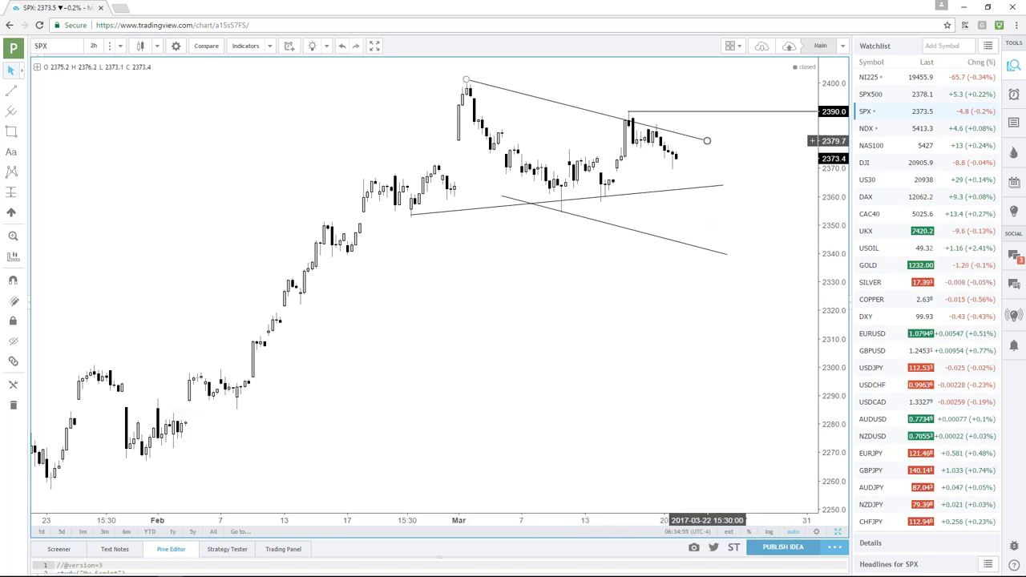
pyautogui.moveTo(708, 144); pyautogui.dragTo(742, 143)
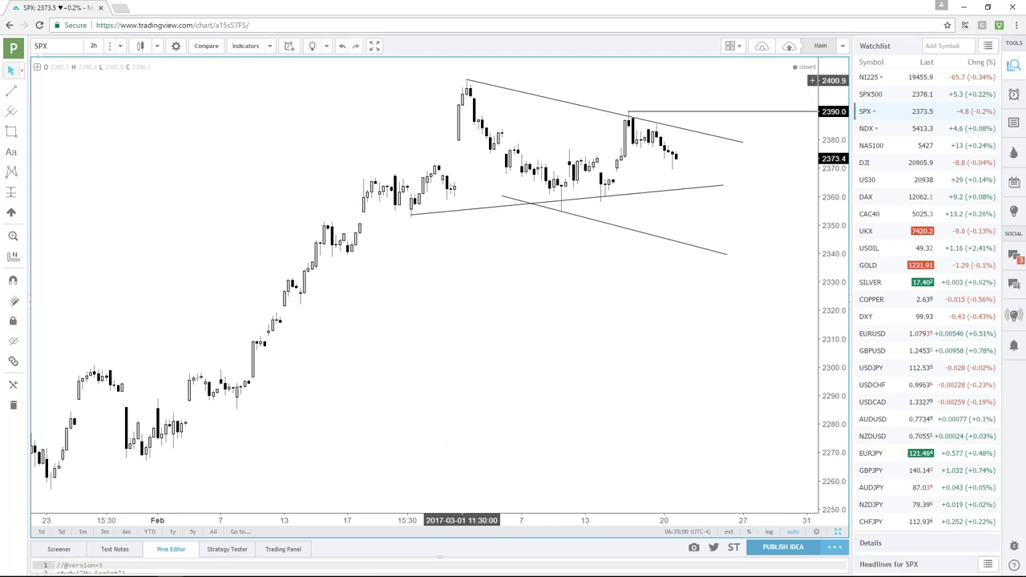
# Replace the descending lower line with a parallel copy of the upper falling line
pyautogui.click(466, 85)
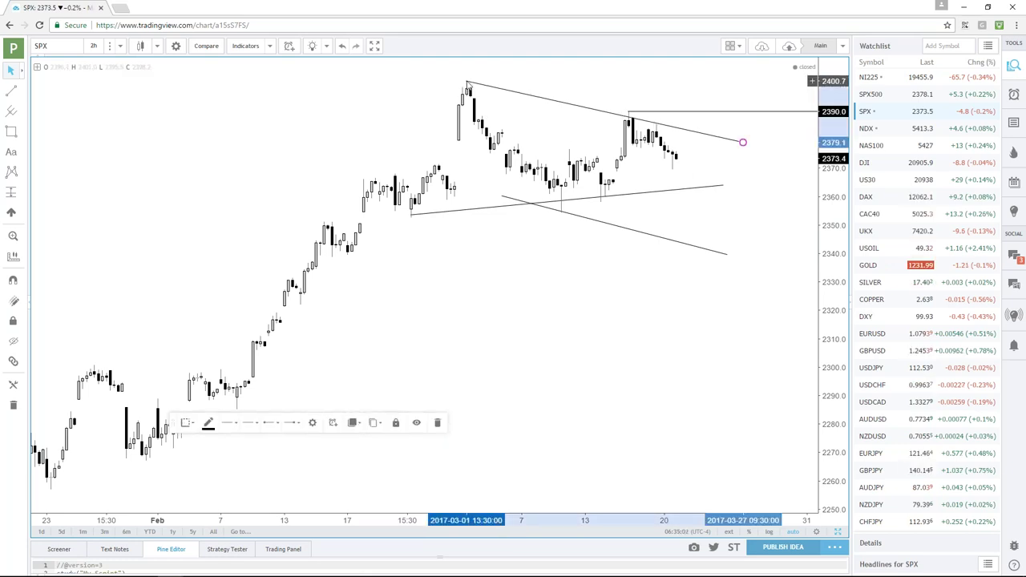
pyautogui.click(673, 240)
pyautogui.press('Delete')
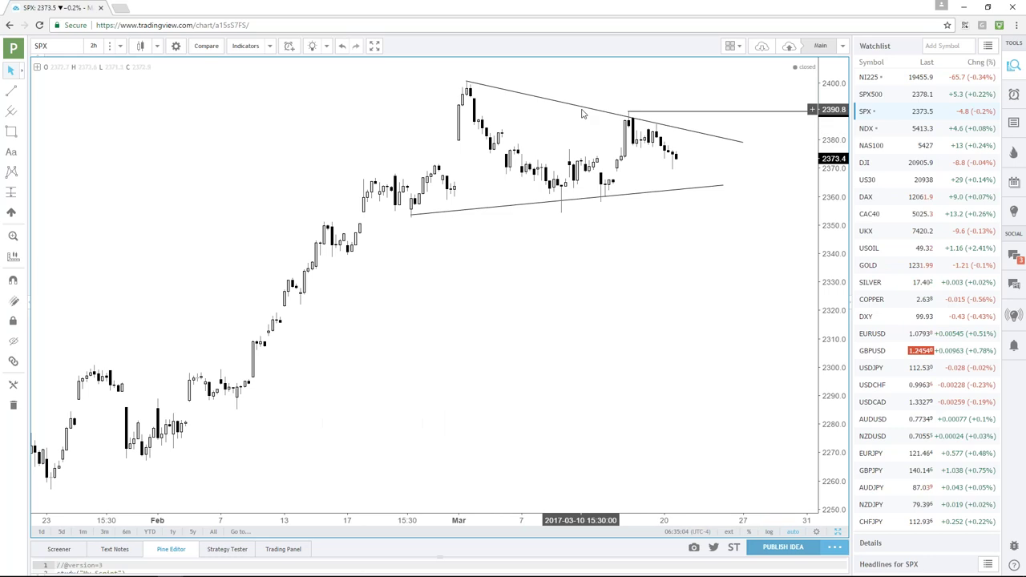
pyautogui.moveTo(584, 110); pyautogui.dragTo(589, 210)
pyautogui.click(591, 251)
pyautogui.scroll(-5, 591, 251)
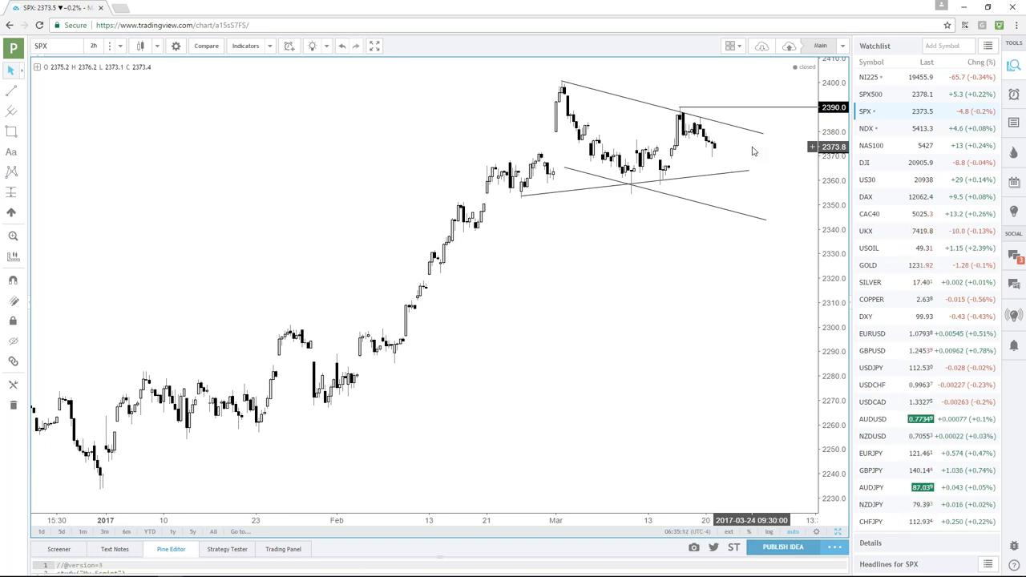
pyautogui.scroll(3, 694, 248)
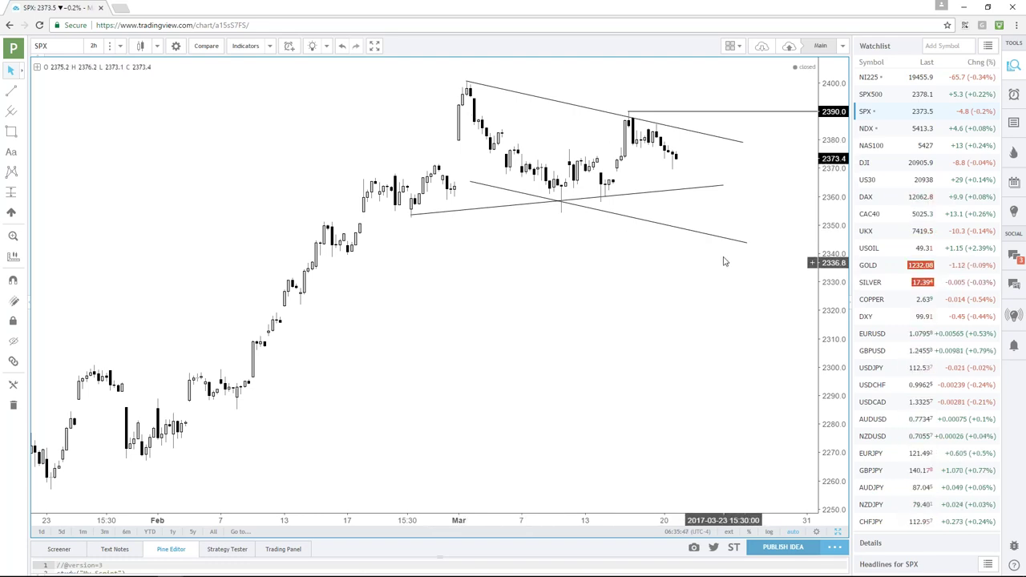
# Drag the rising SPX trend line's right end further right and deselect it
pyautogui.moveTo(722, 186); pyautogui.dragTo(737, 187)
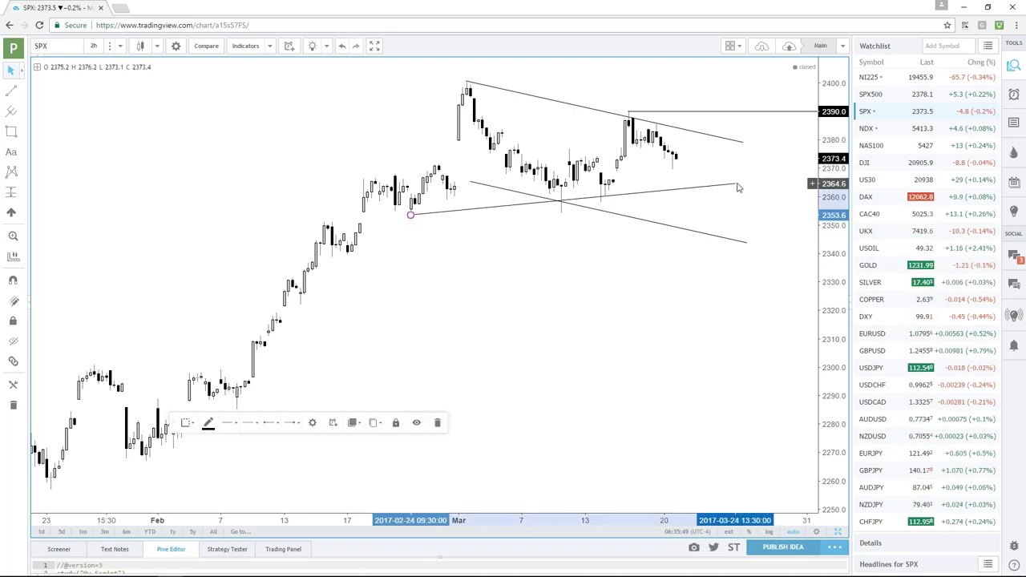
pyautogui.click(694, 274)
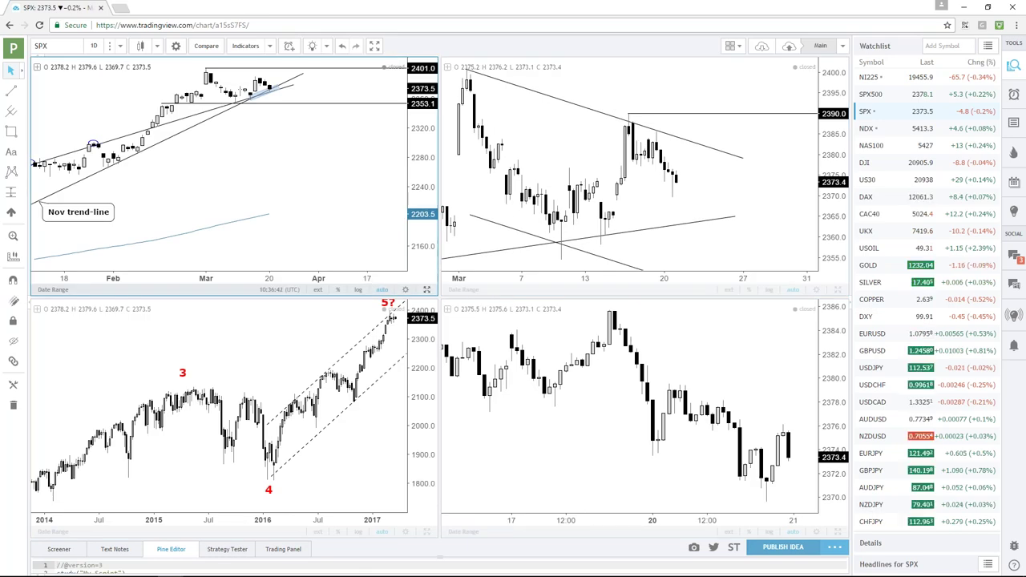
# Expand the SPX daily pane, view DAX, then load the VIX chart by entering its symbol
pyautogui.click(426, 289)
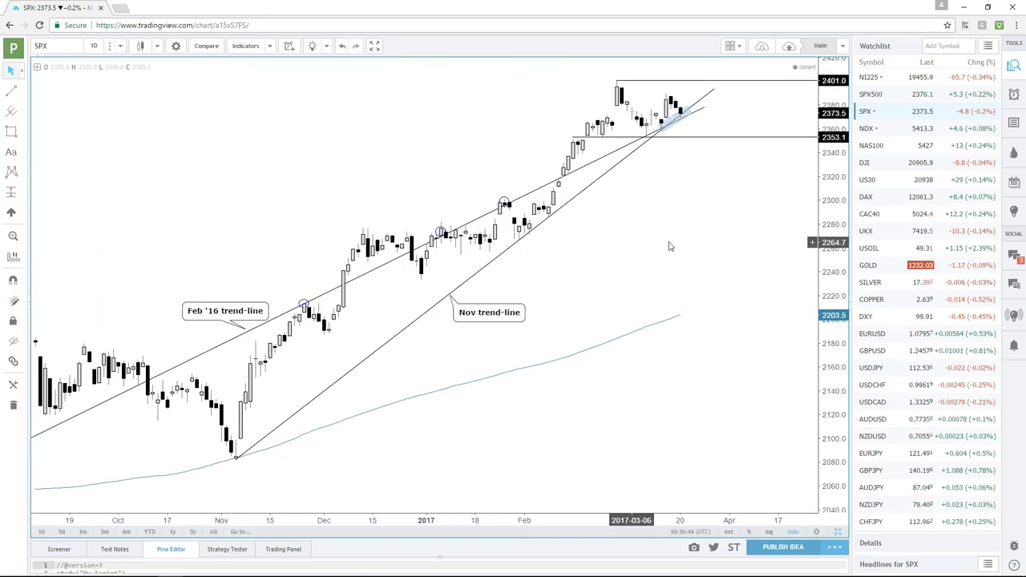
pyautogui.click(871, 198)
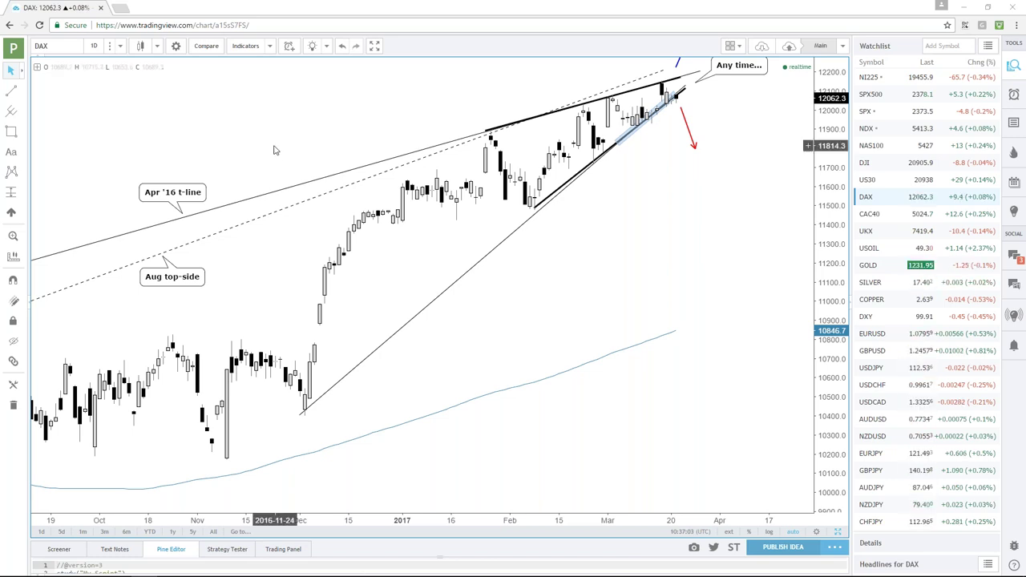
pyautogui.write('VIX')
pyautogui.press('Return')
pyautogui.press('Return')
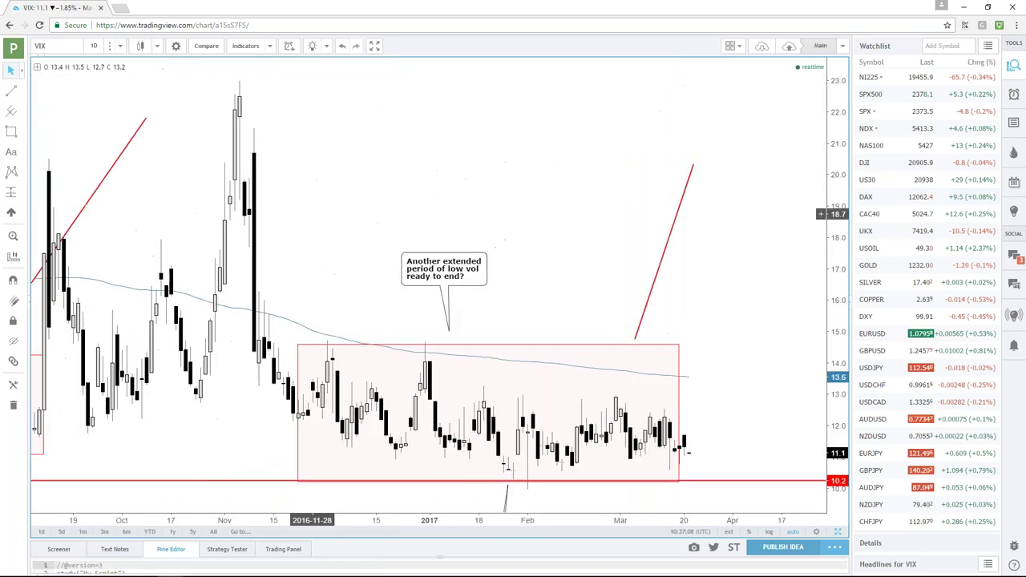
pyautogui.scroll(-3, 602, 204)
pyautogui.scroll(-2, 602, 204)
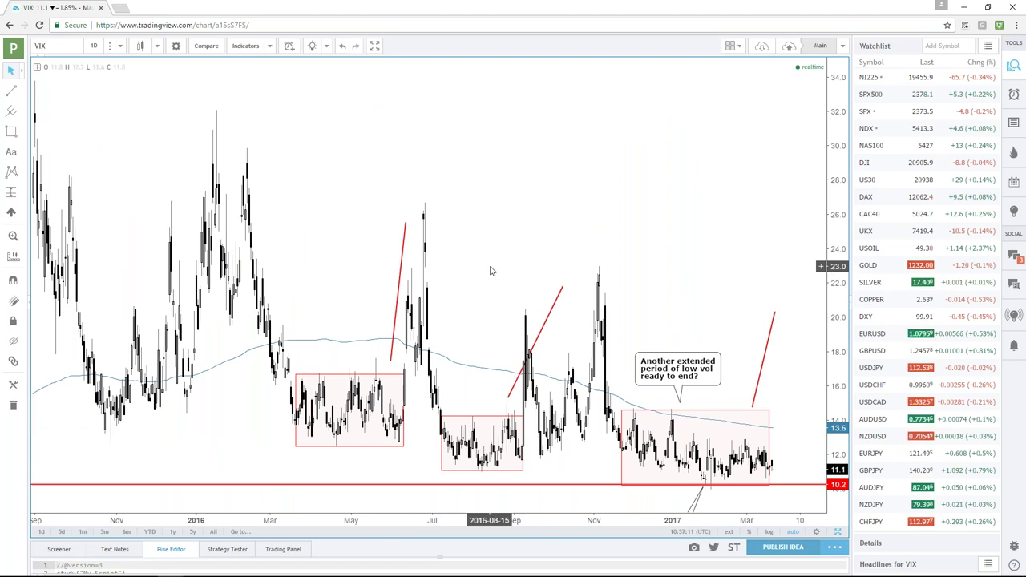
pyautogui.scroll(-2, 485, 273)
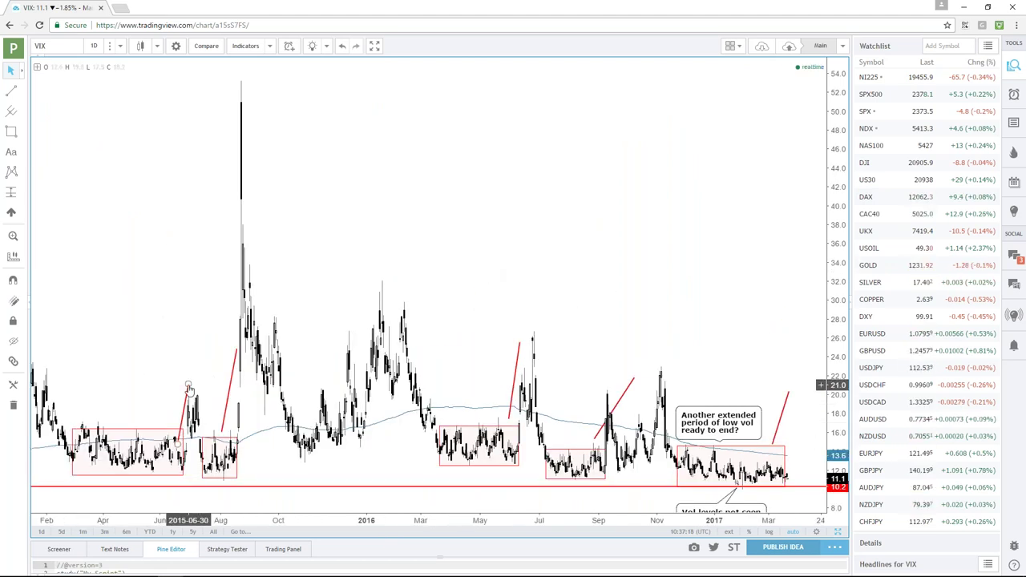
pyautogui.scroll(-1, 435, 213)
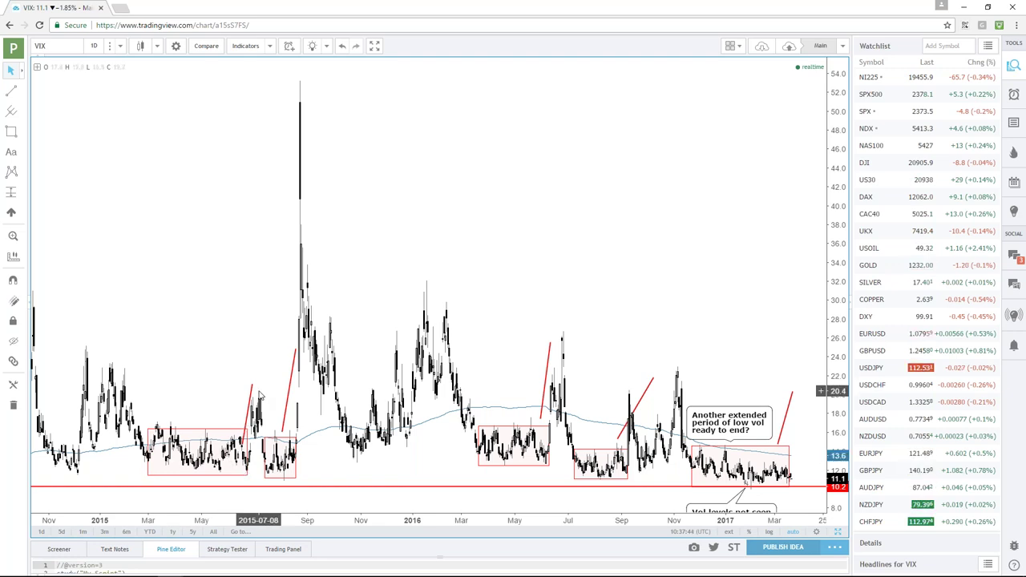
pyautogui.scroll(1, 646, 291)
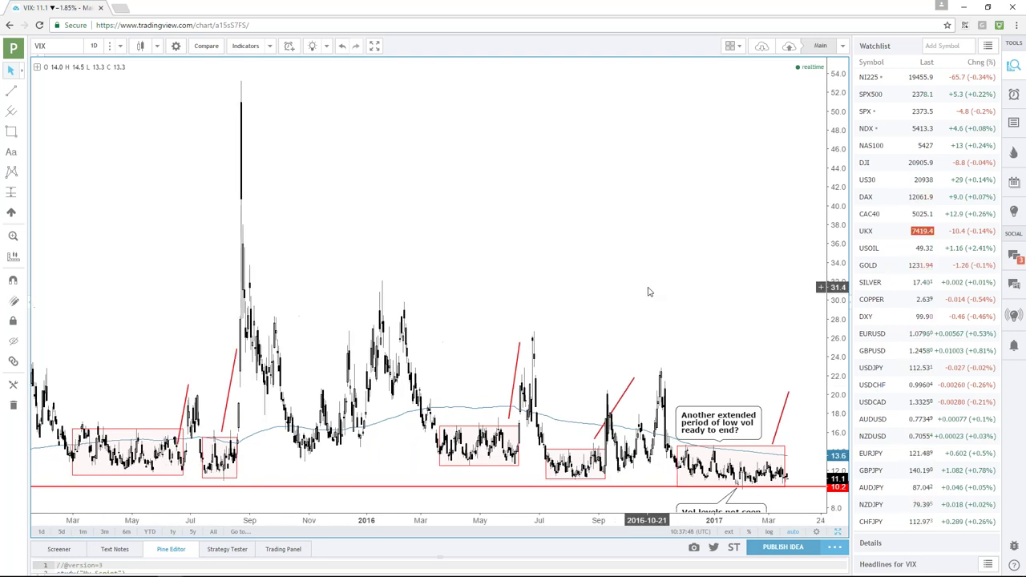
pyautogui.scroll(-1, 714, 339)
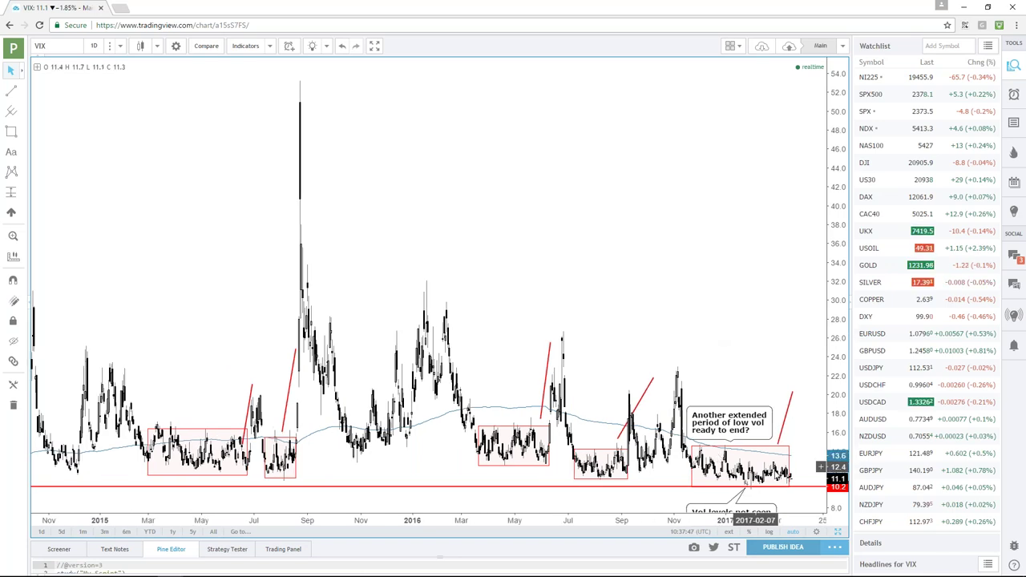
pyautogui.scroll(-1, 751, 345)
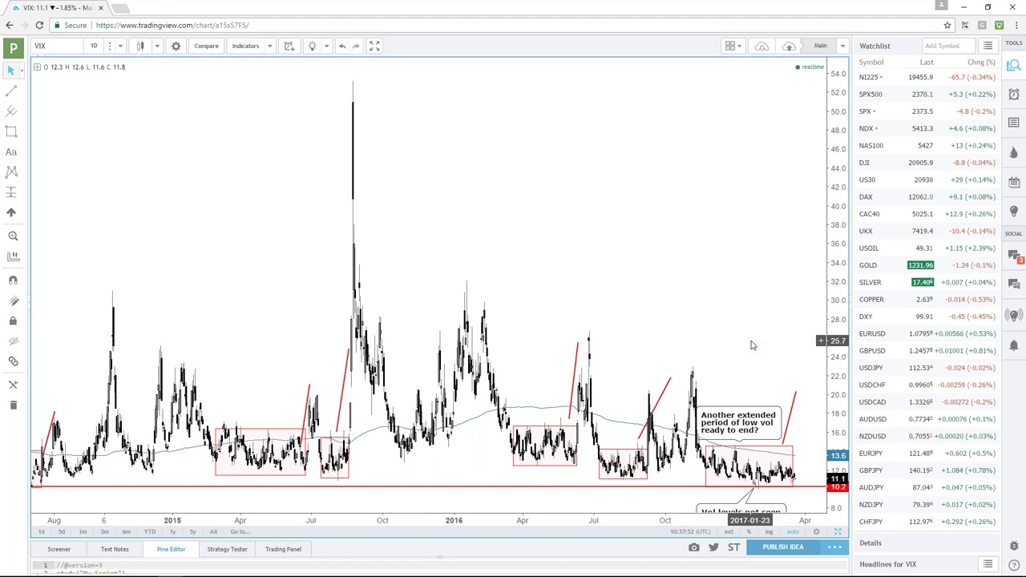
pyautogui.scroll(2, 752, 345)
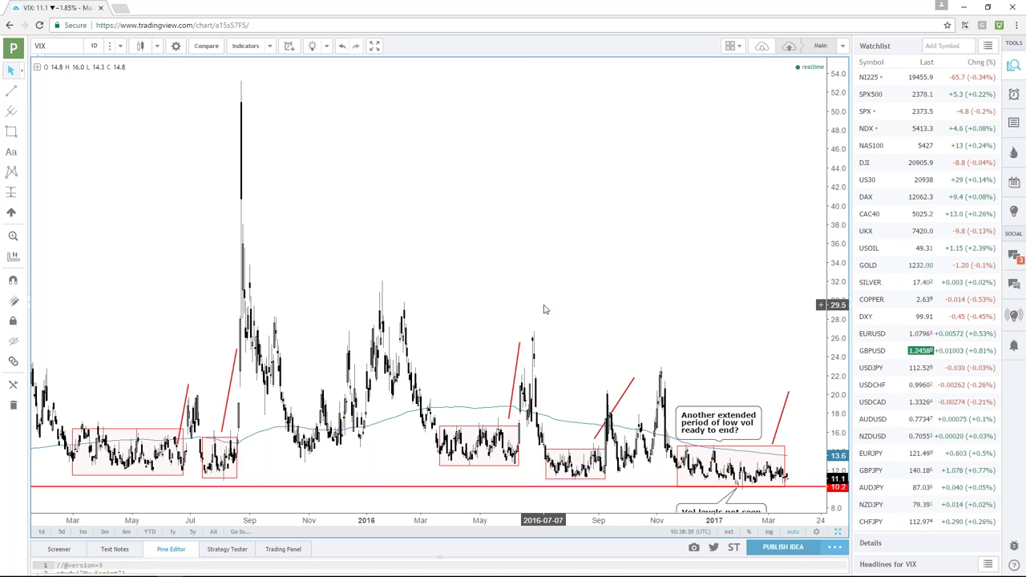
pyautogui.scroll(1, 544, 309)
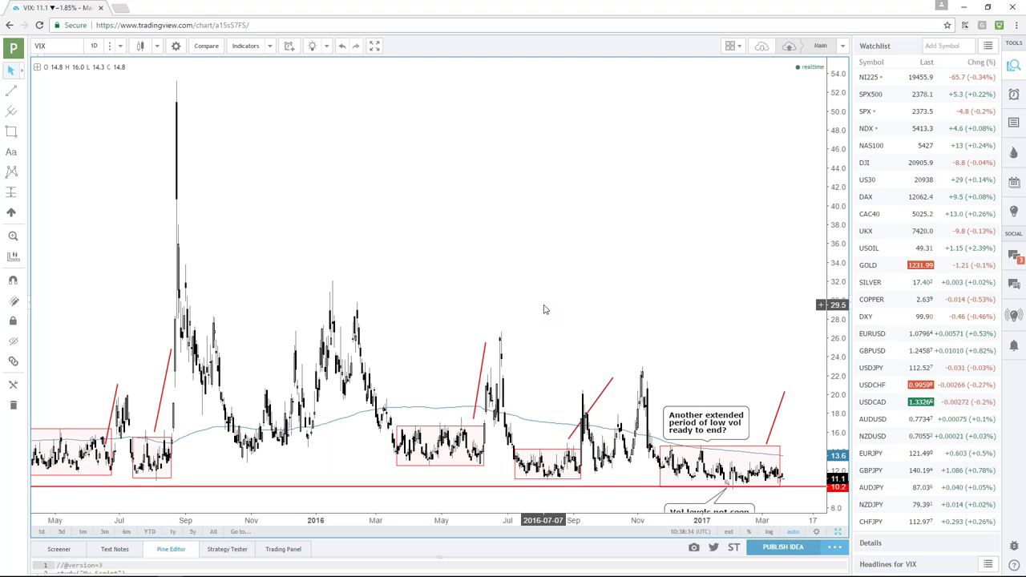
pyautogui.scroll(-2, 543, 309)
pyautogui.scroll(-3, 543, 309)
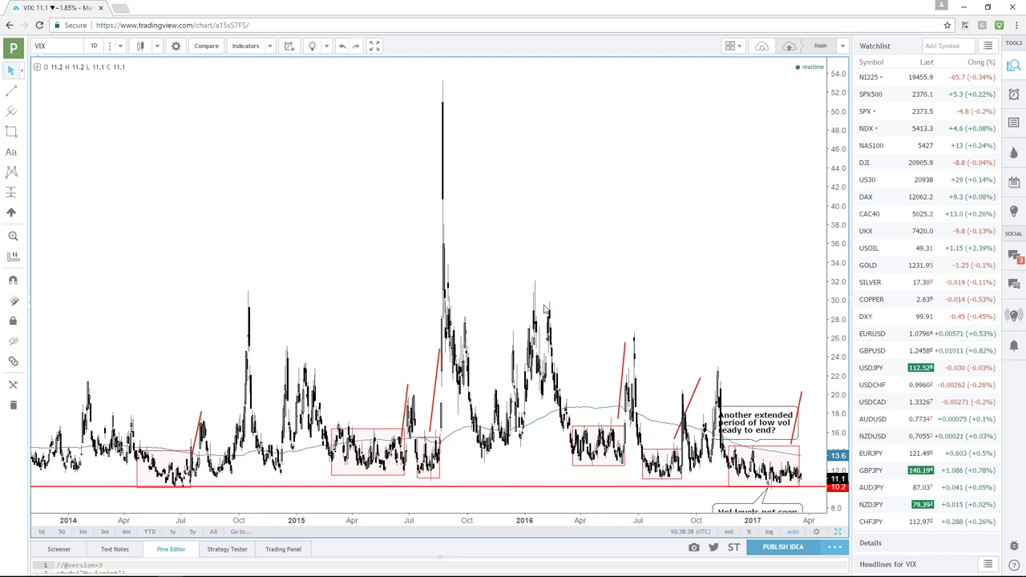
pyautogui.scroll(4, 543, 309)
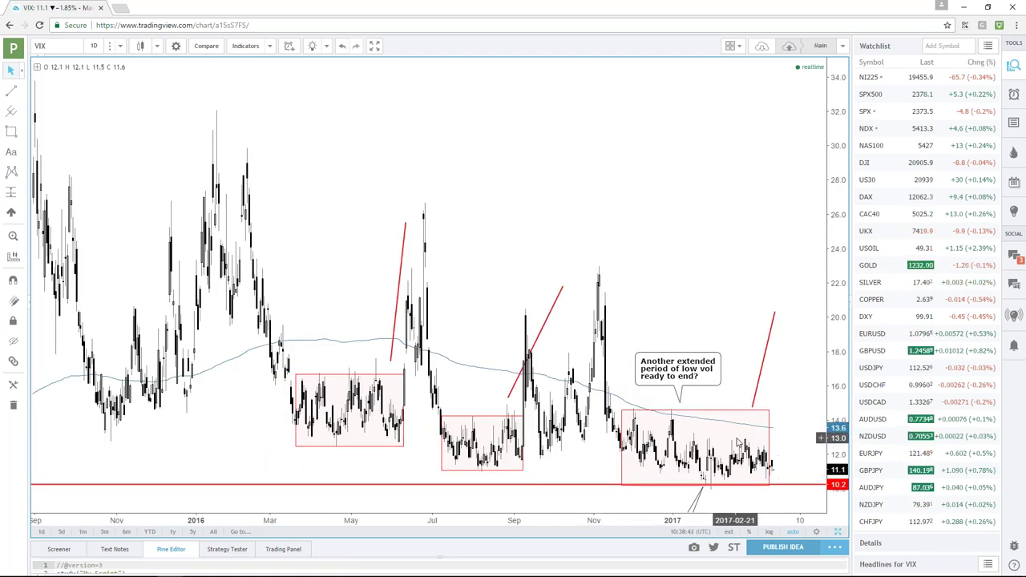
# Stretch the latest VIX low-vol box to 22 March 2017 and nudge its callout upward
pyautogui.moveTo(768, 411); pyautogui.dragTo(776, 414)
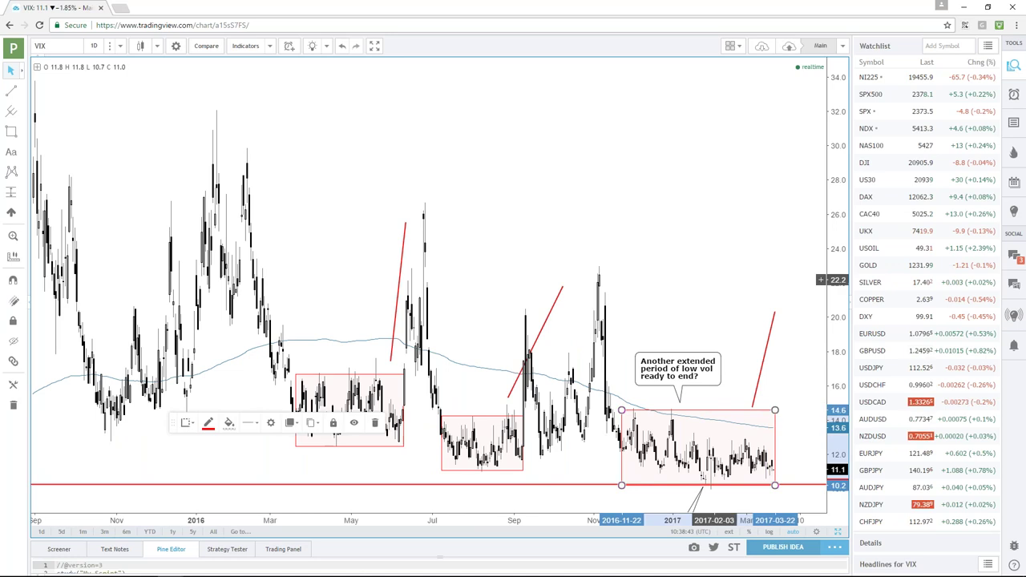
pyautogui.scroll(-2, 710, 277)
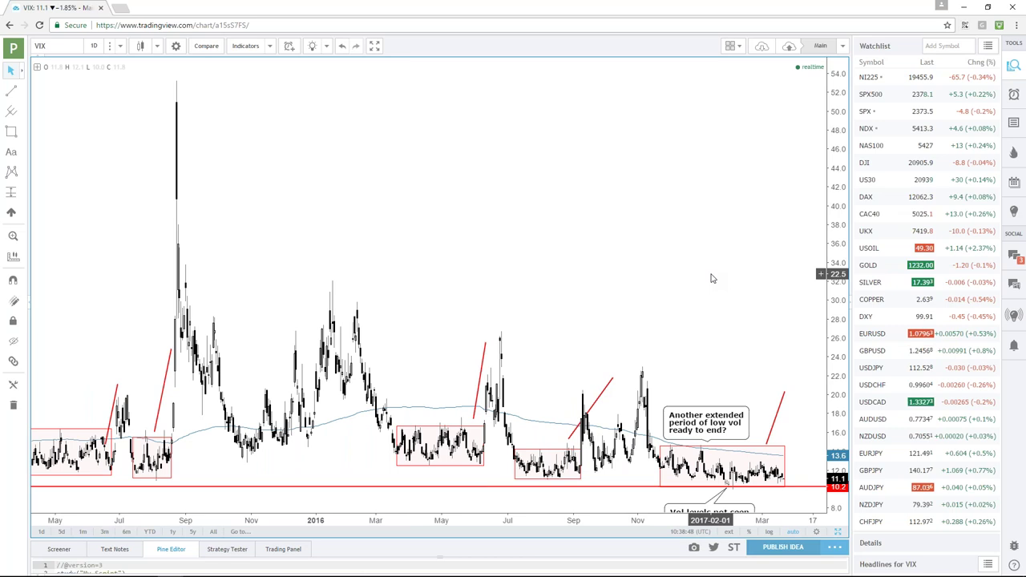
pyautogui.click(702, 413)
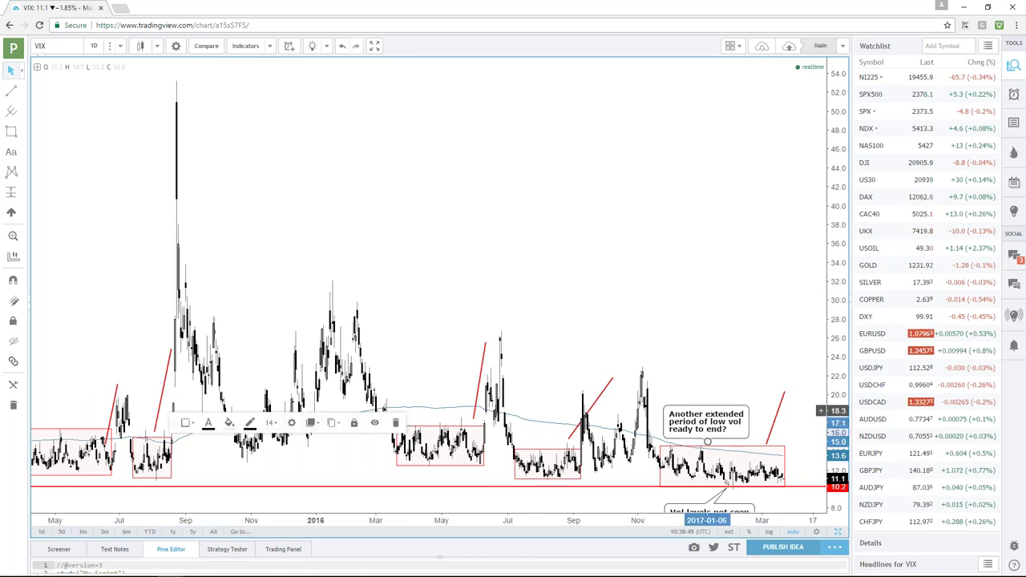
pyautogui.moveTo(706, 410); pyautogui.dragTo(706, 401)
pyautogui.click(690, 342)
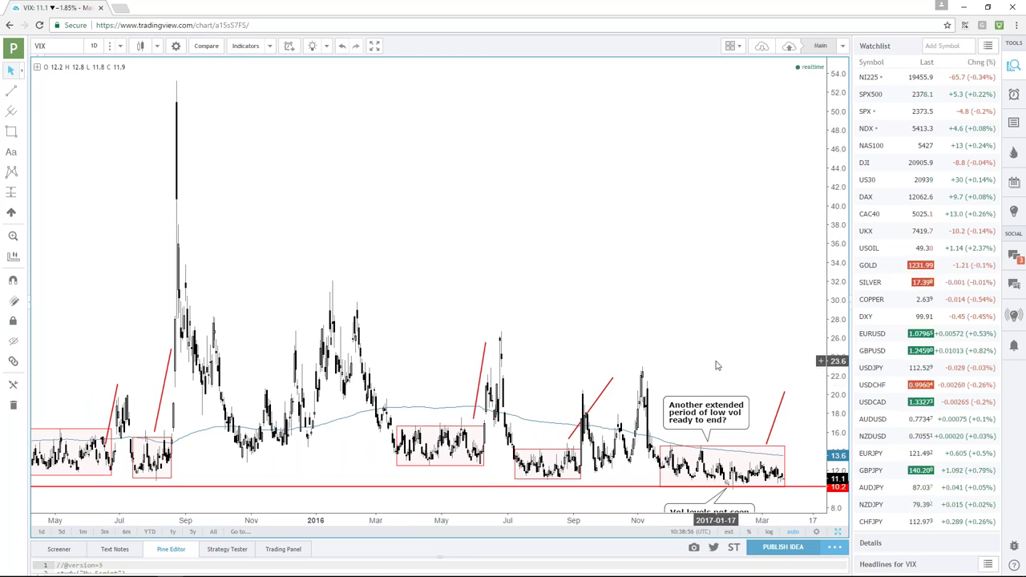
# Lower the 'Another extended period of low vol ready to end?' callout slightly, then begin a symbol change
pyautogui.scroll(3, 717, 365)
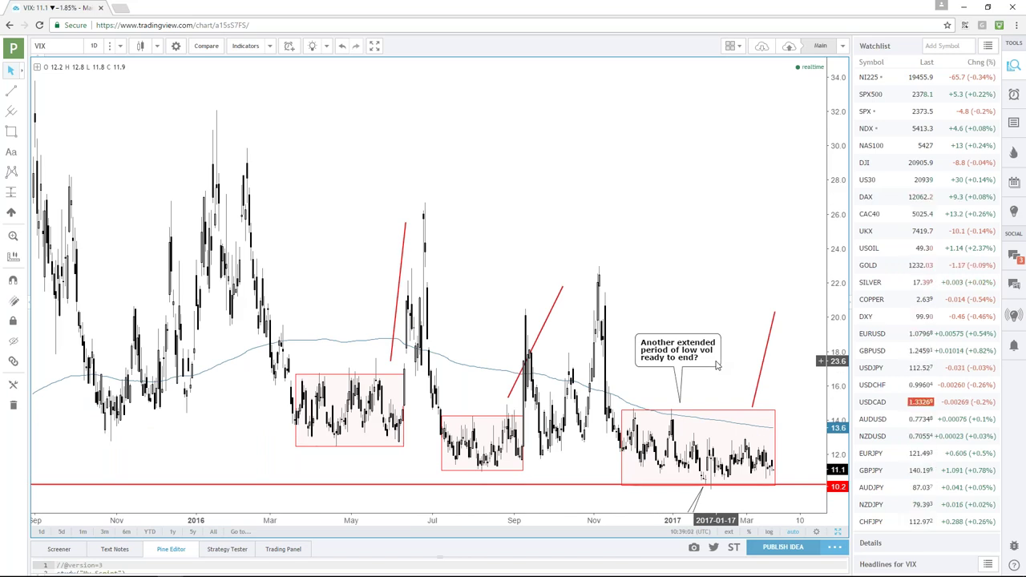
pyautogui.moveTo(715, 362); pyautogui.dragTo(714, 375)
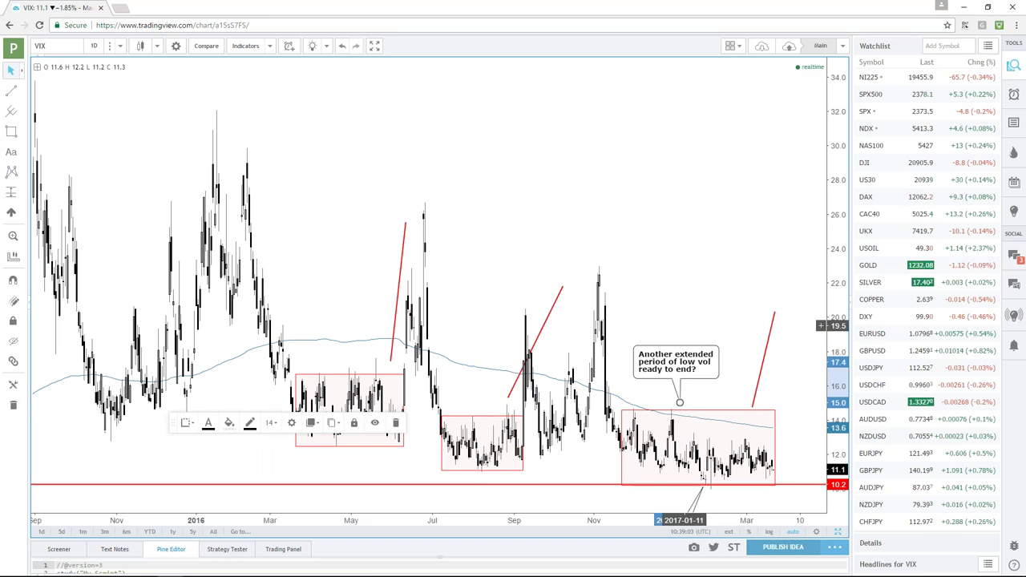
pyautogui.click(683, 325)
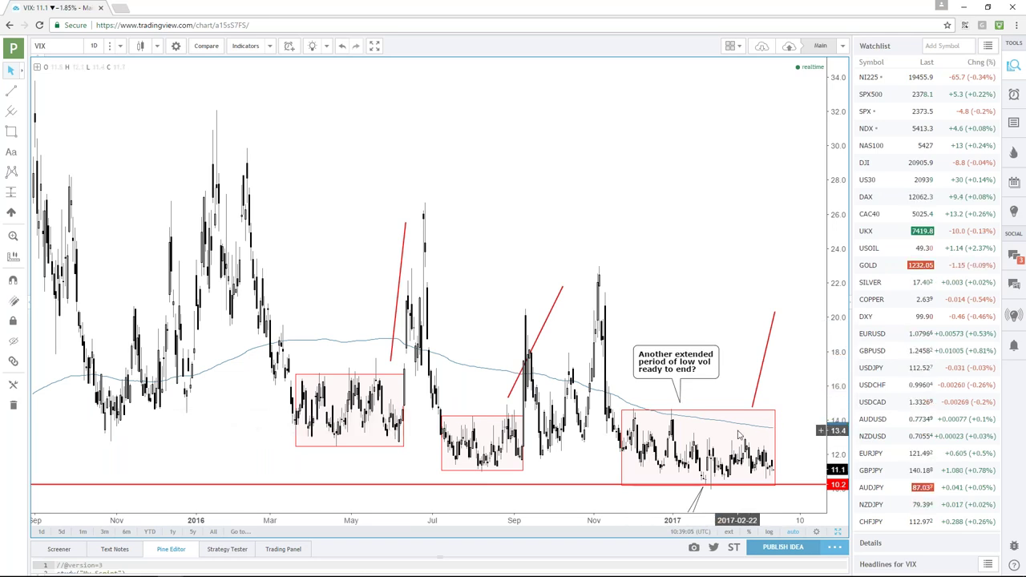
pyautogui.scroll(-2, 739, 433)
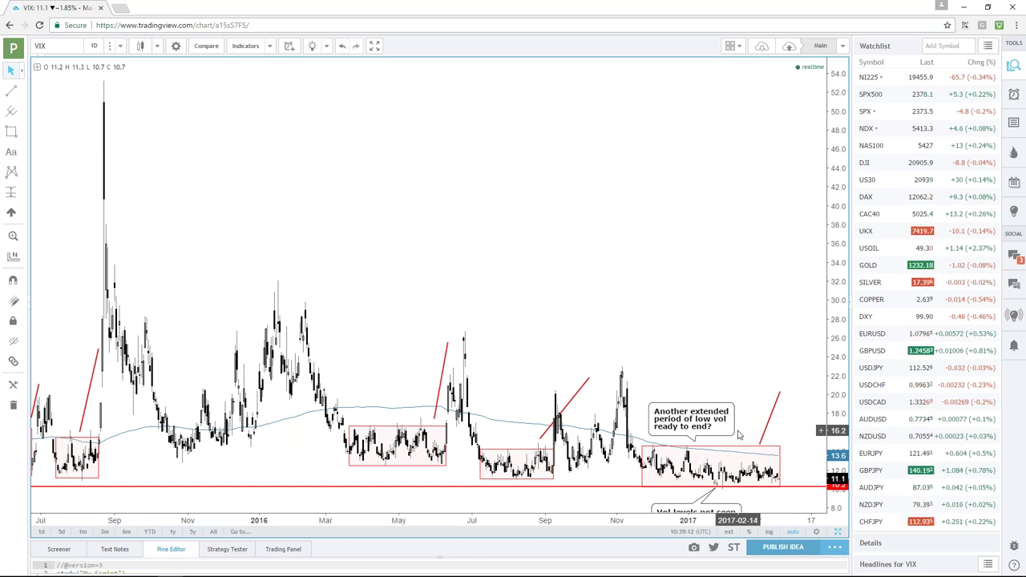
pyautogui.click(58, 50)
# Load the DAX daily chart and compress its price scale so the 12390.8 record high shows
pyautogui.write('DAX')
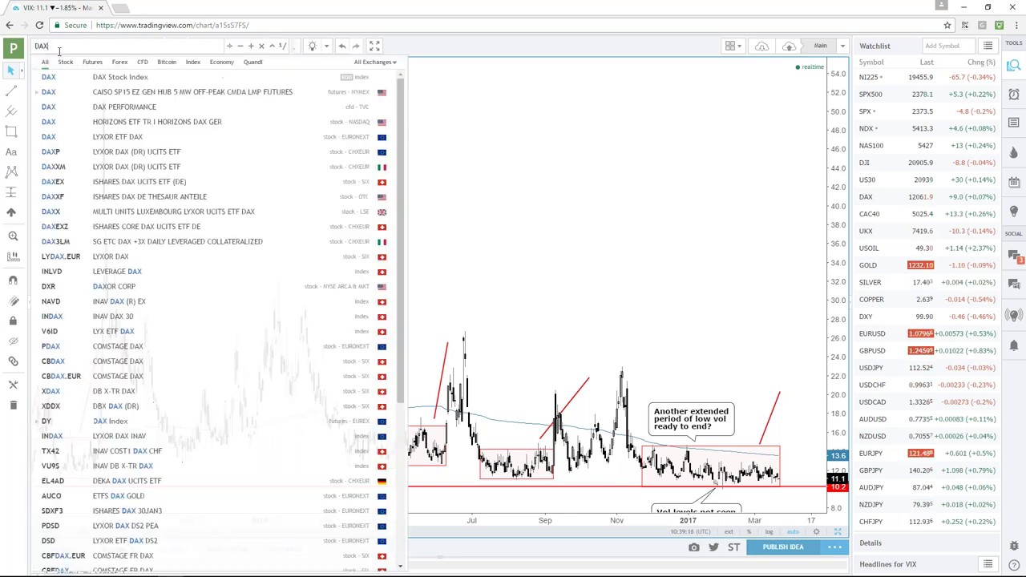
pyautogui.press('Return')
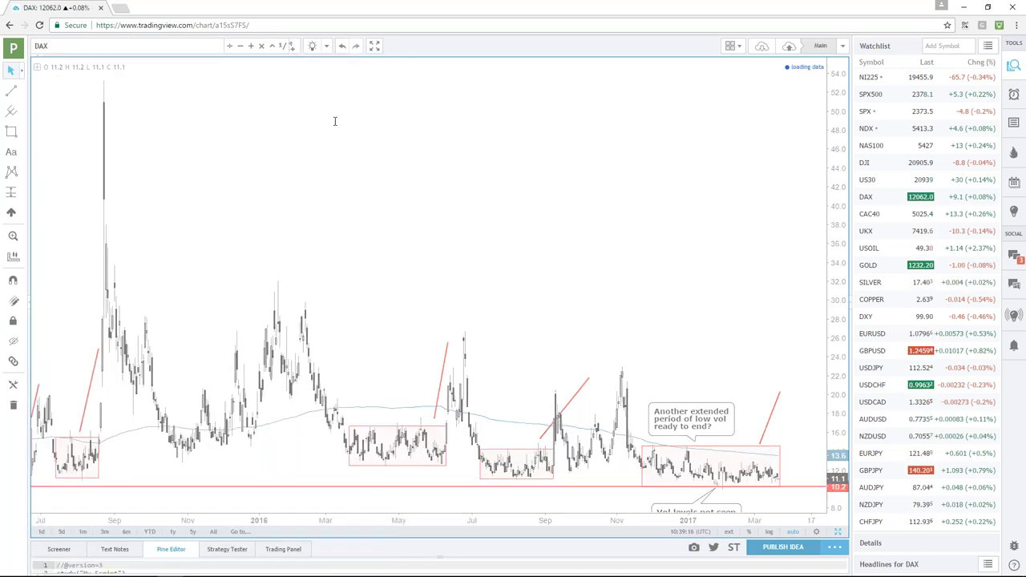
pyautogui.scroll(3, 639, 136)
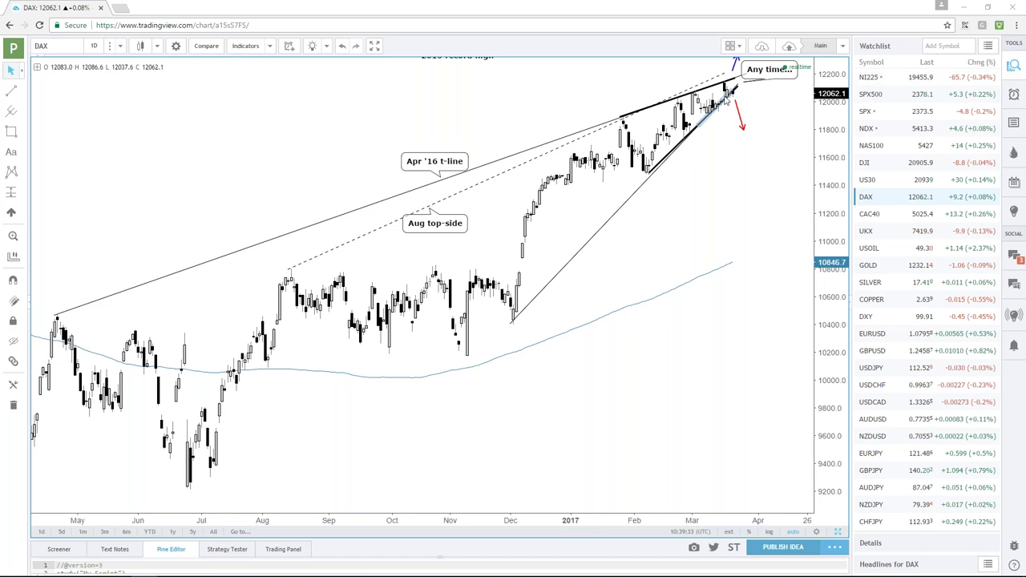
pyautogui.moveTo(832, 189); pyautogui.dragTo(830, 210)
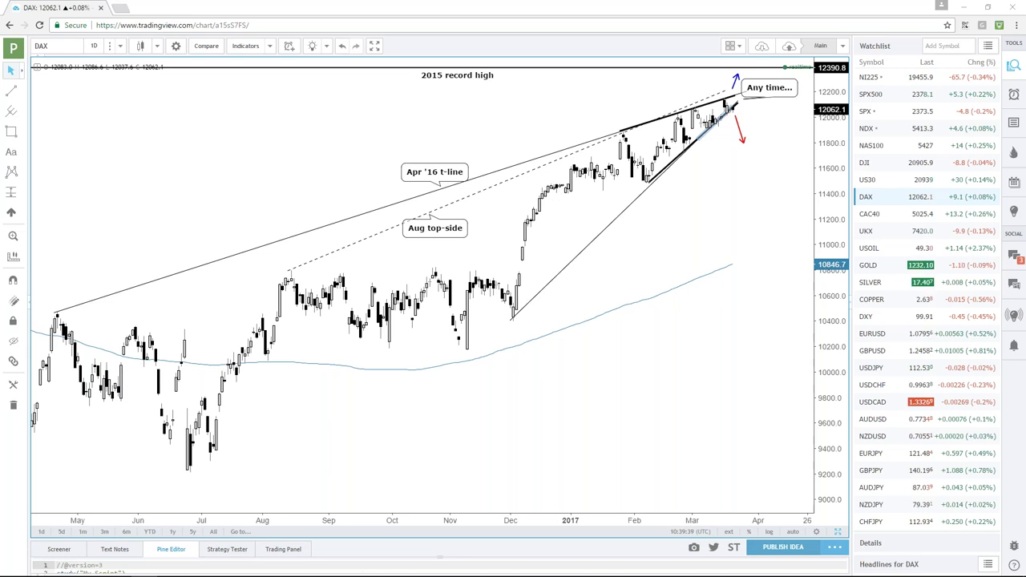
pyautogui.scroll(1, 629, 378)
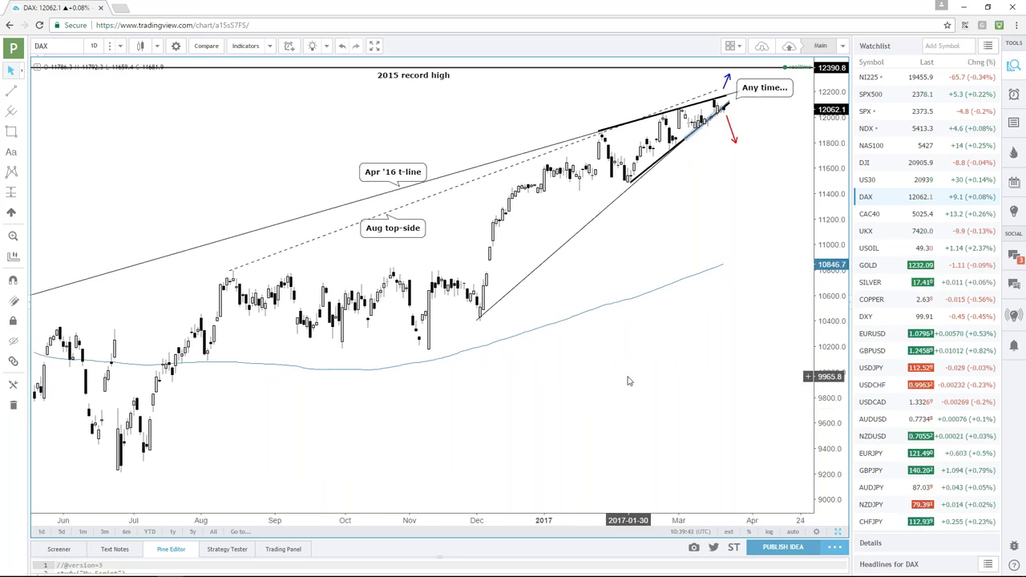